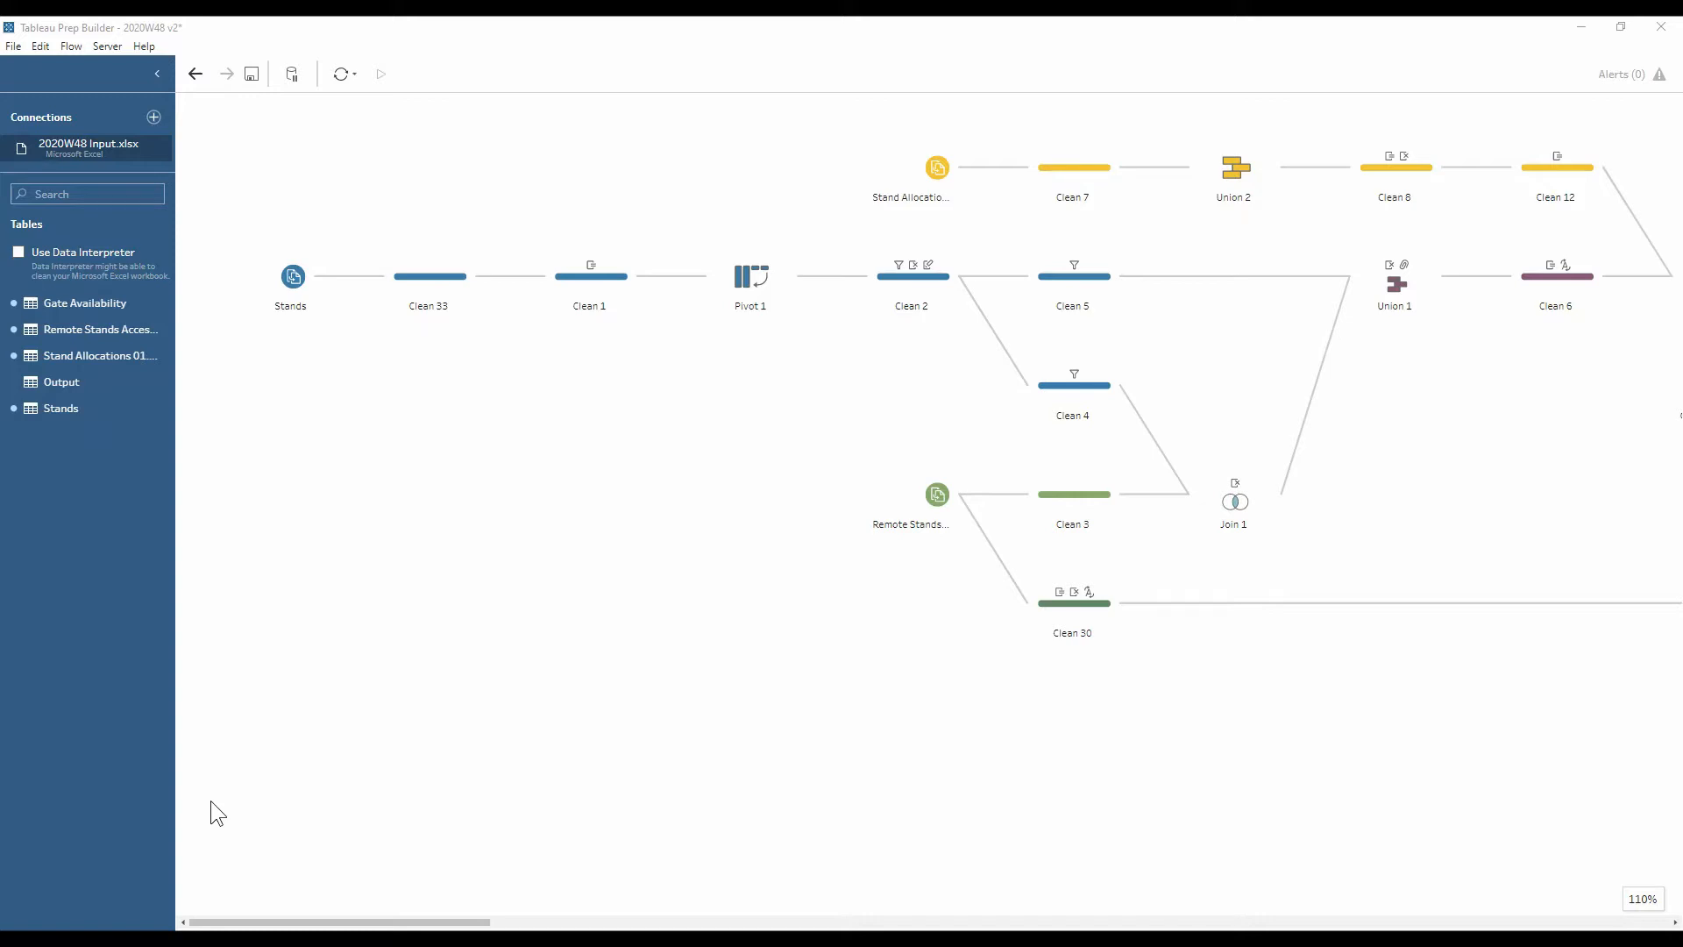
Review the Stands input fields and the Clean 33 profile, enlarging the profile pane
click(266, 286)
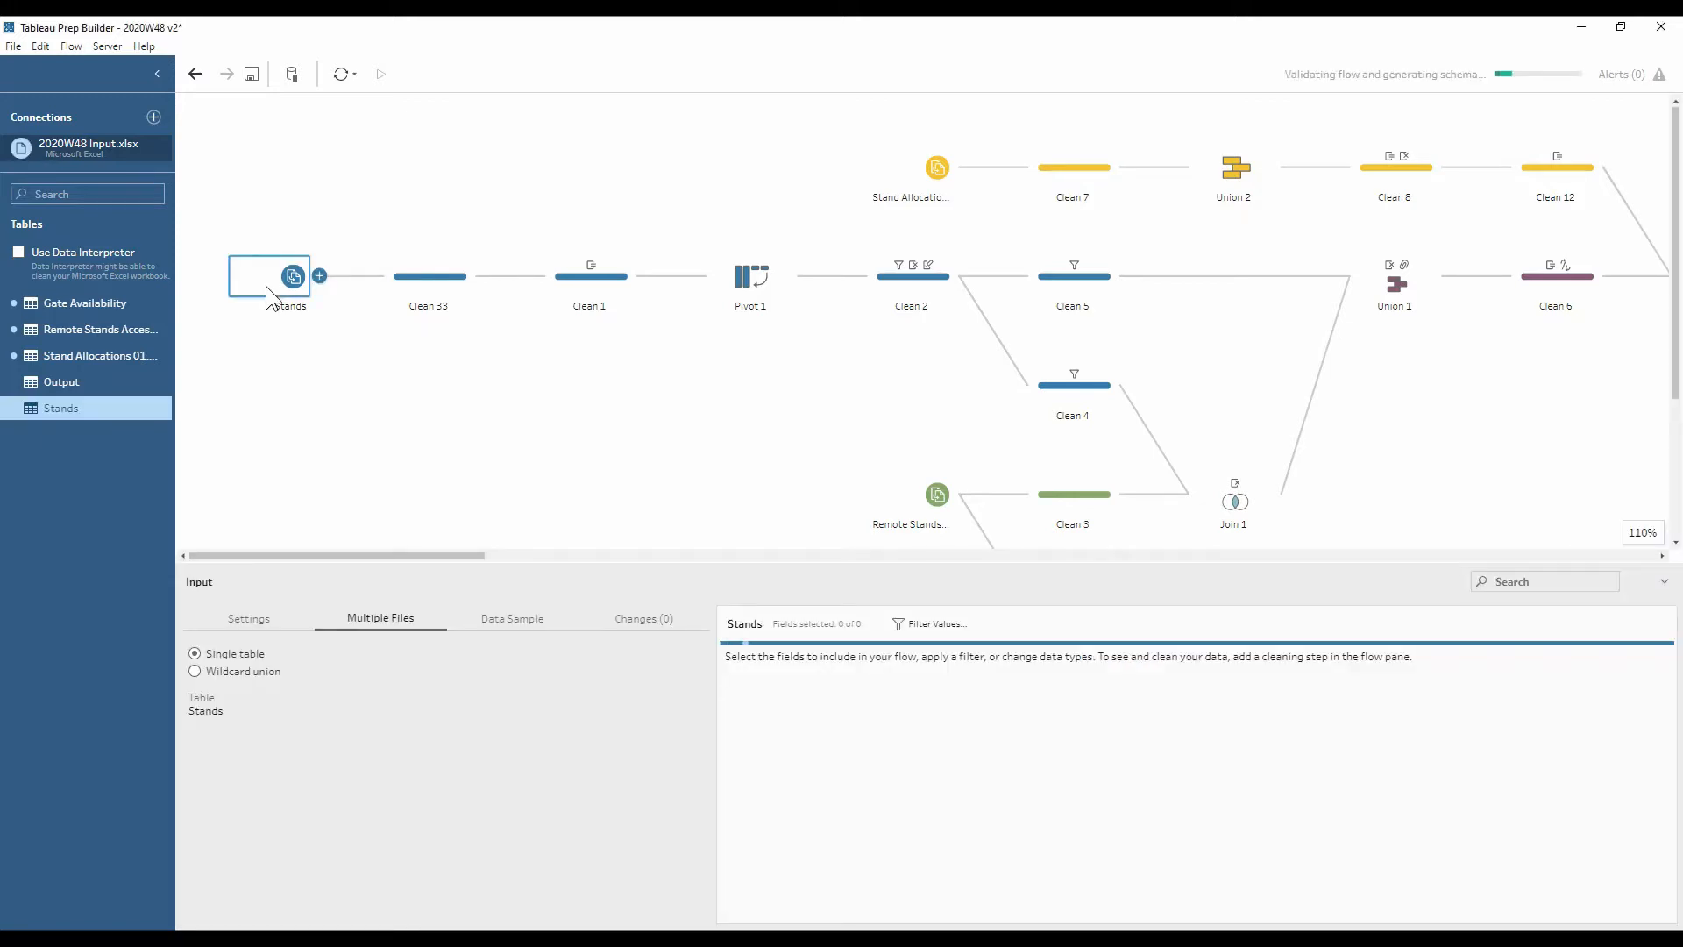
click(419, 278)
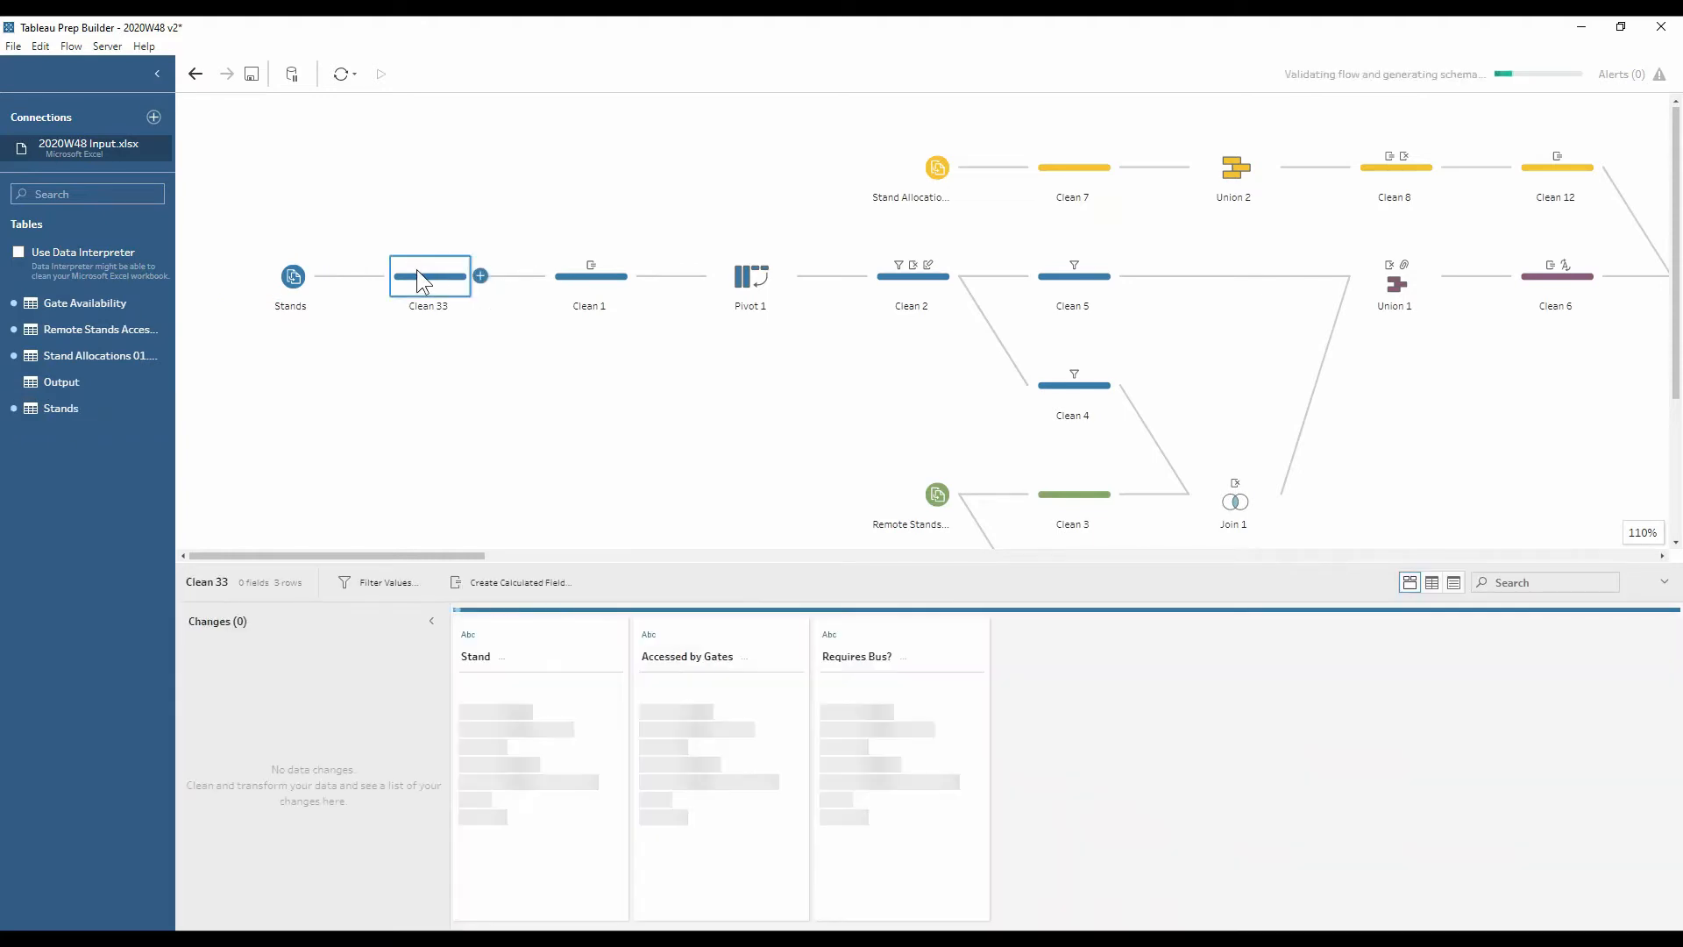
drag(598, 564, 597, 437)
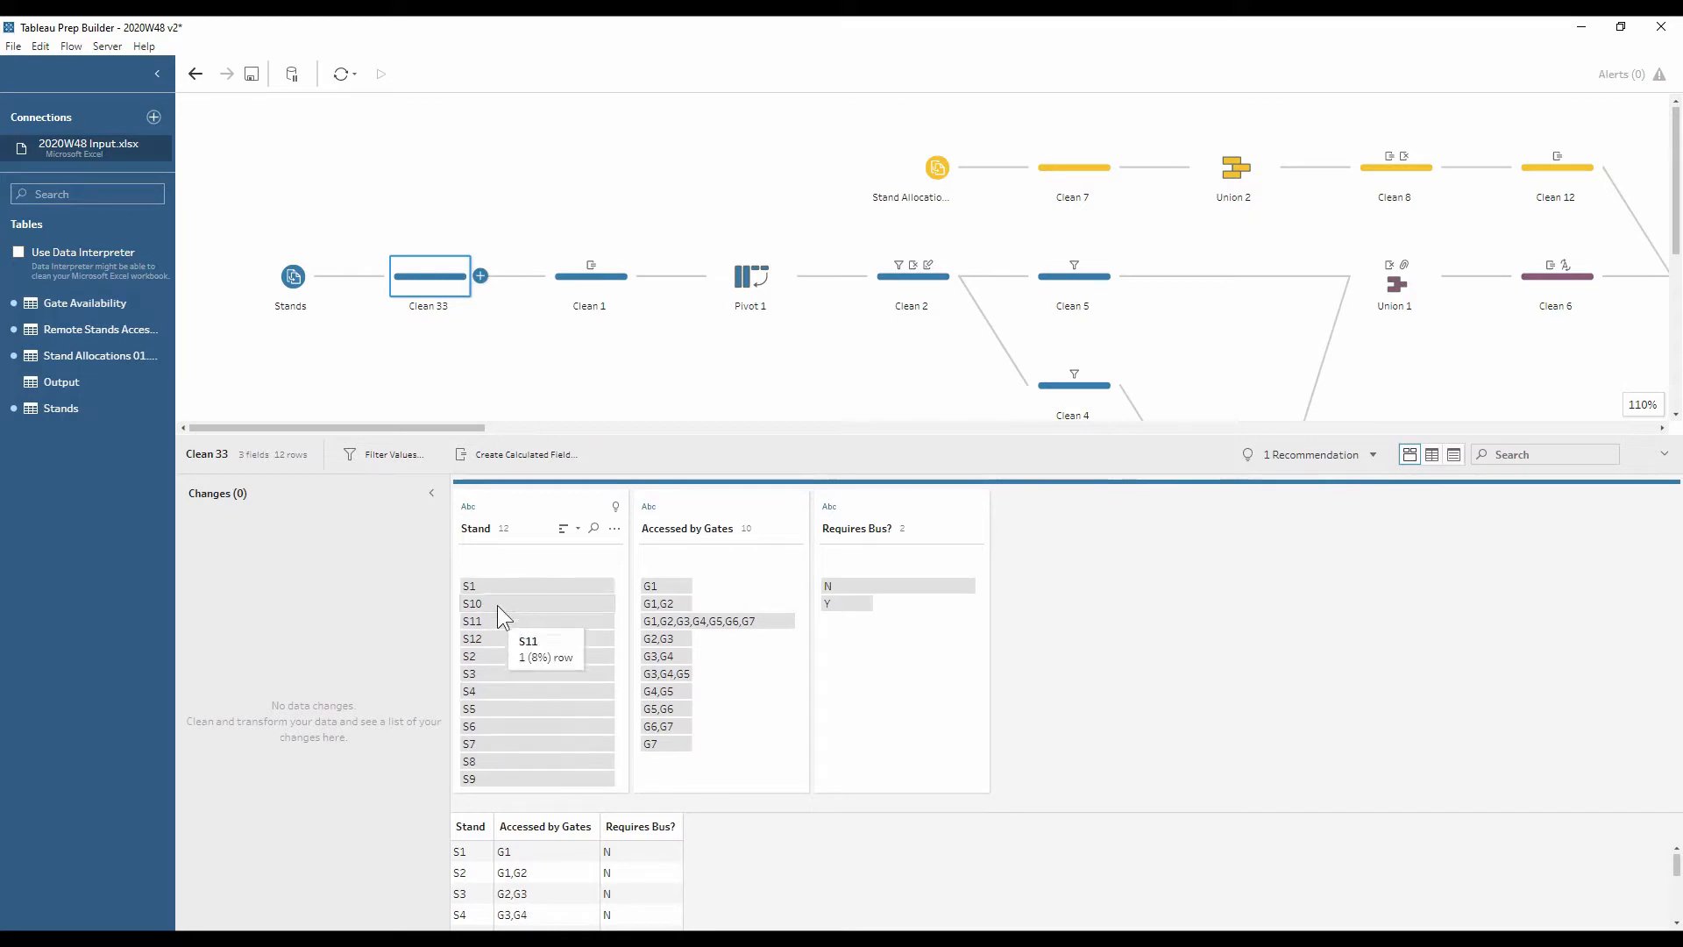
Check the gates and bus needs of stands S3 and S10, then view Clean 2's per-gate stand list
click(498, 672)
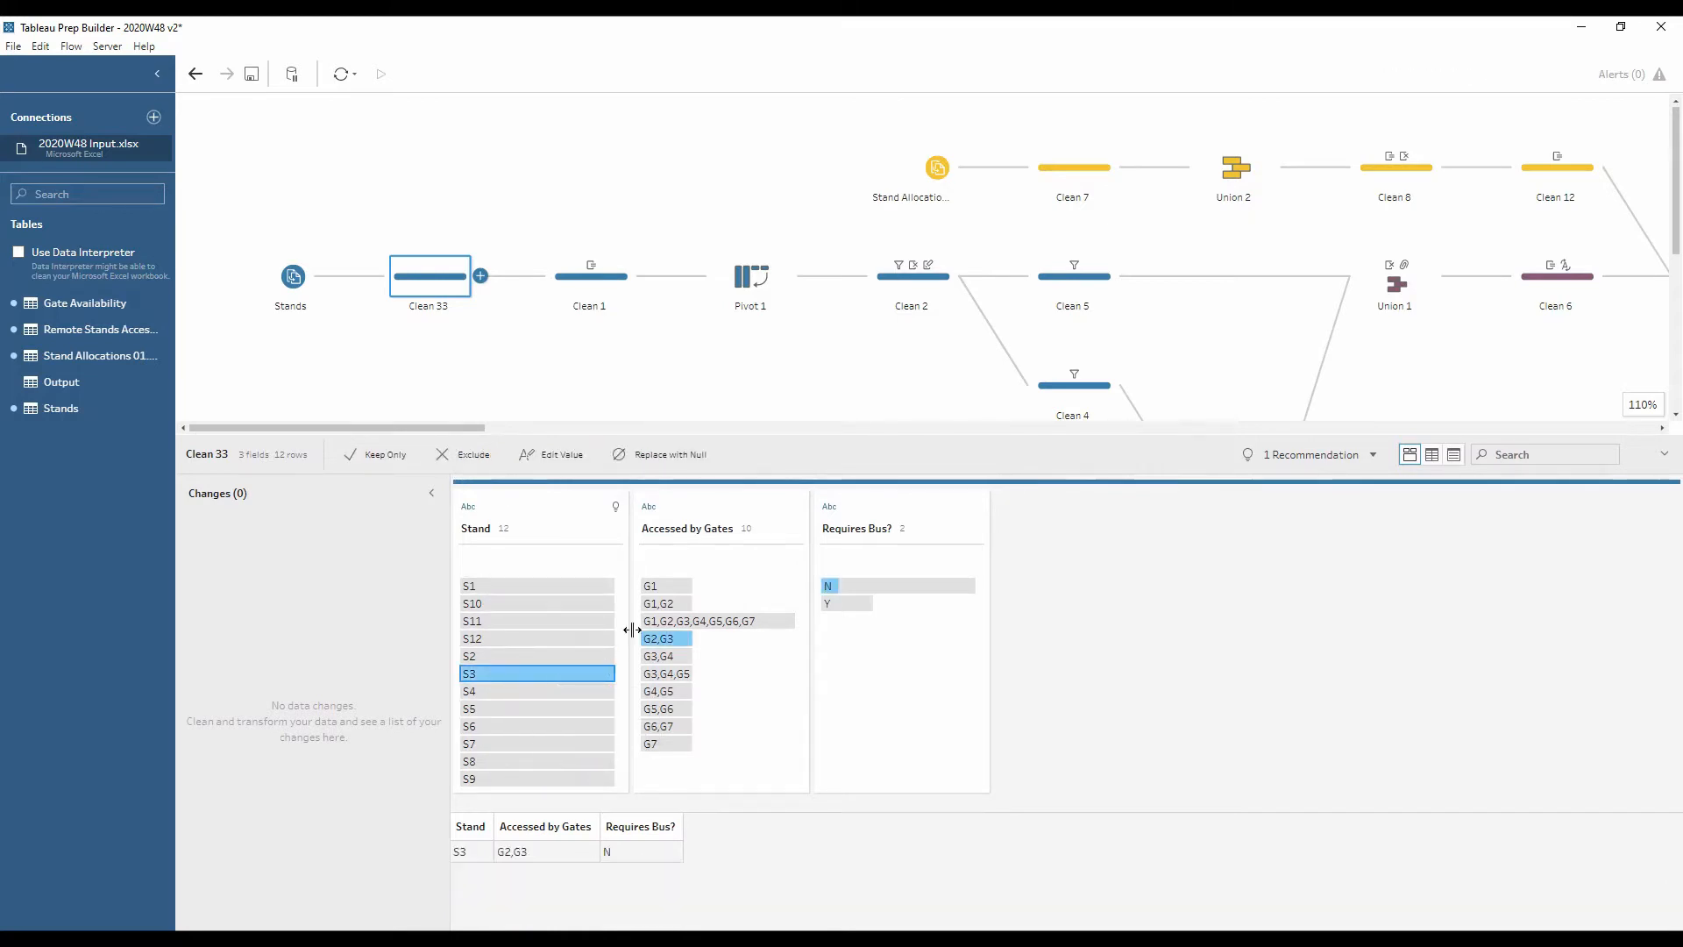
click(480, 607)
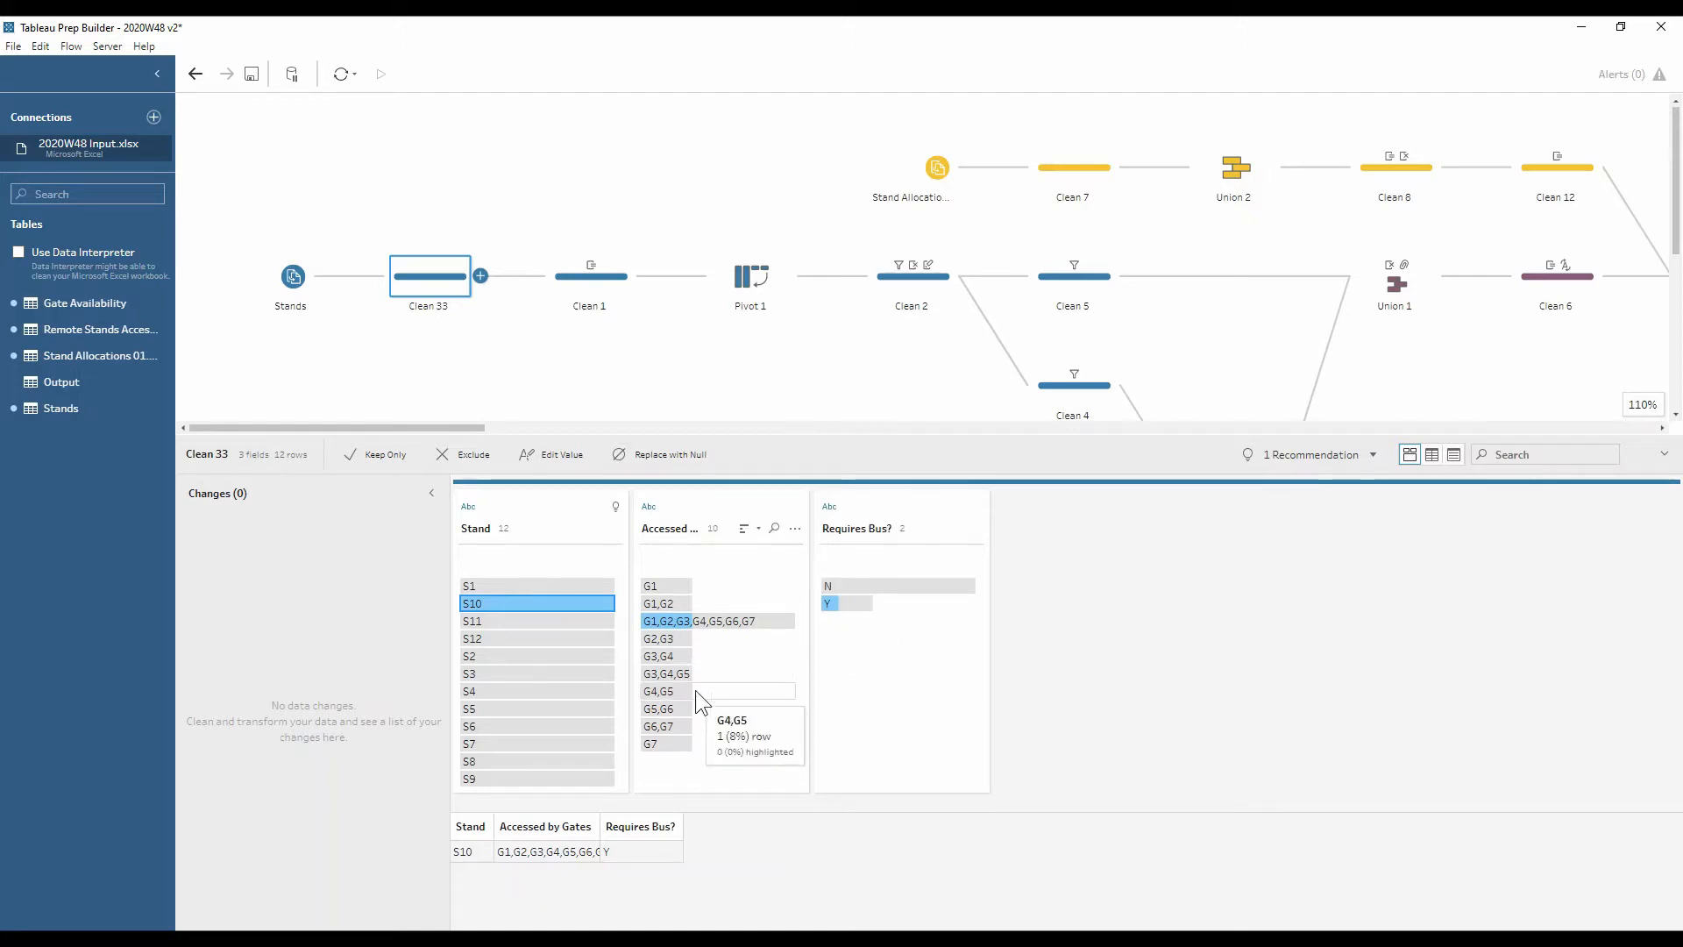
click(883, 286)
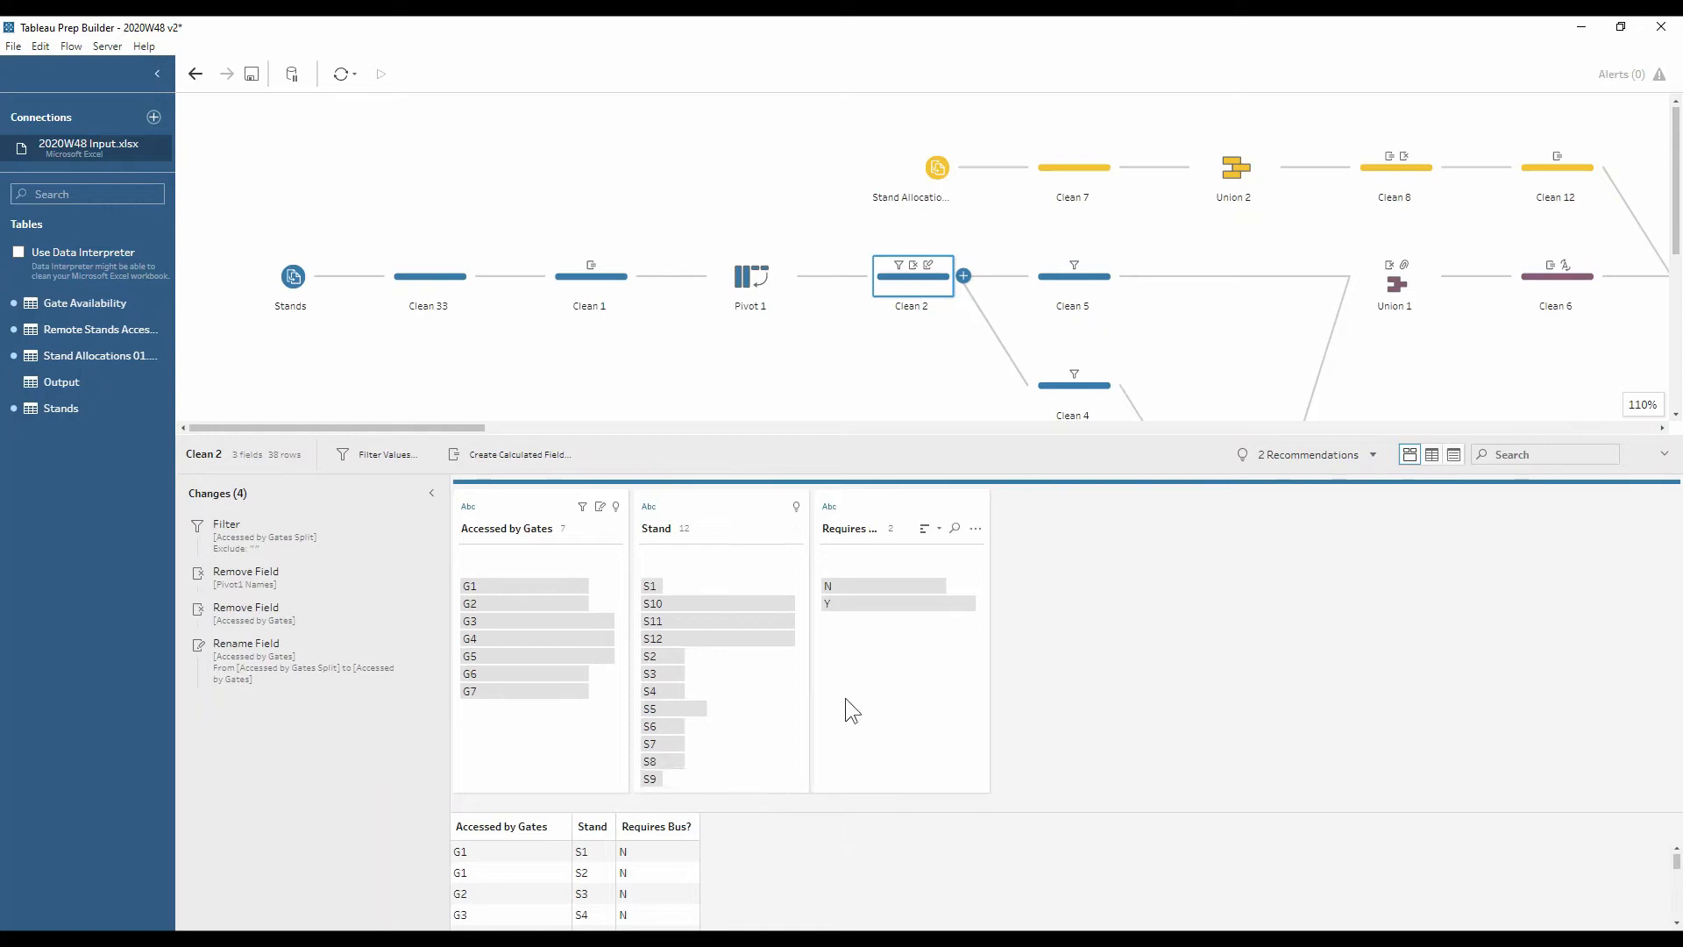
Review Clean 3's gate travel times and Clean 4, then view Union 1's combined results
drag(370, 429, 418, 428)
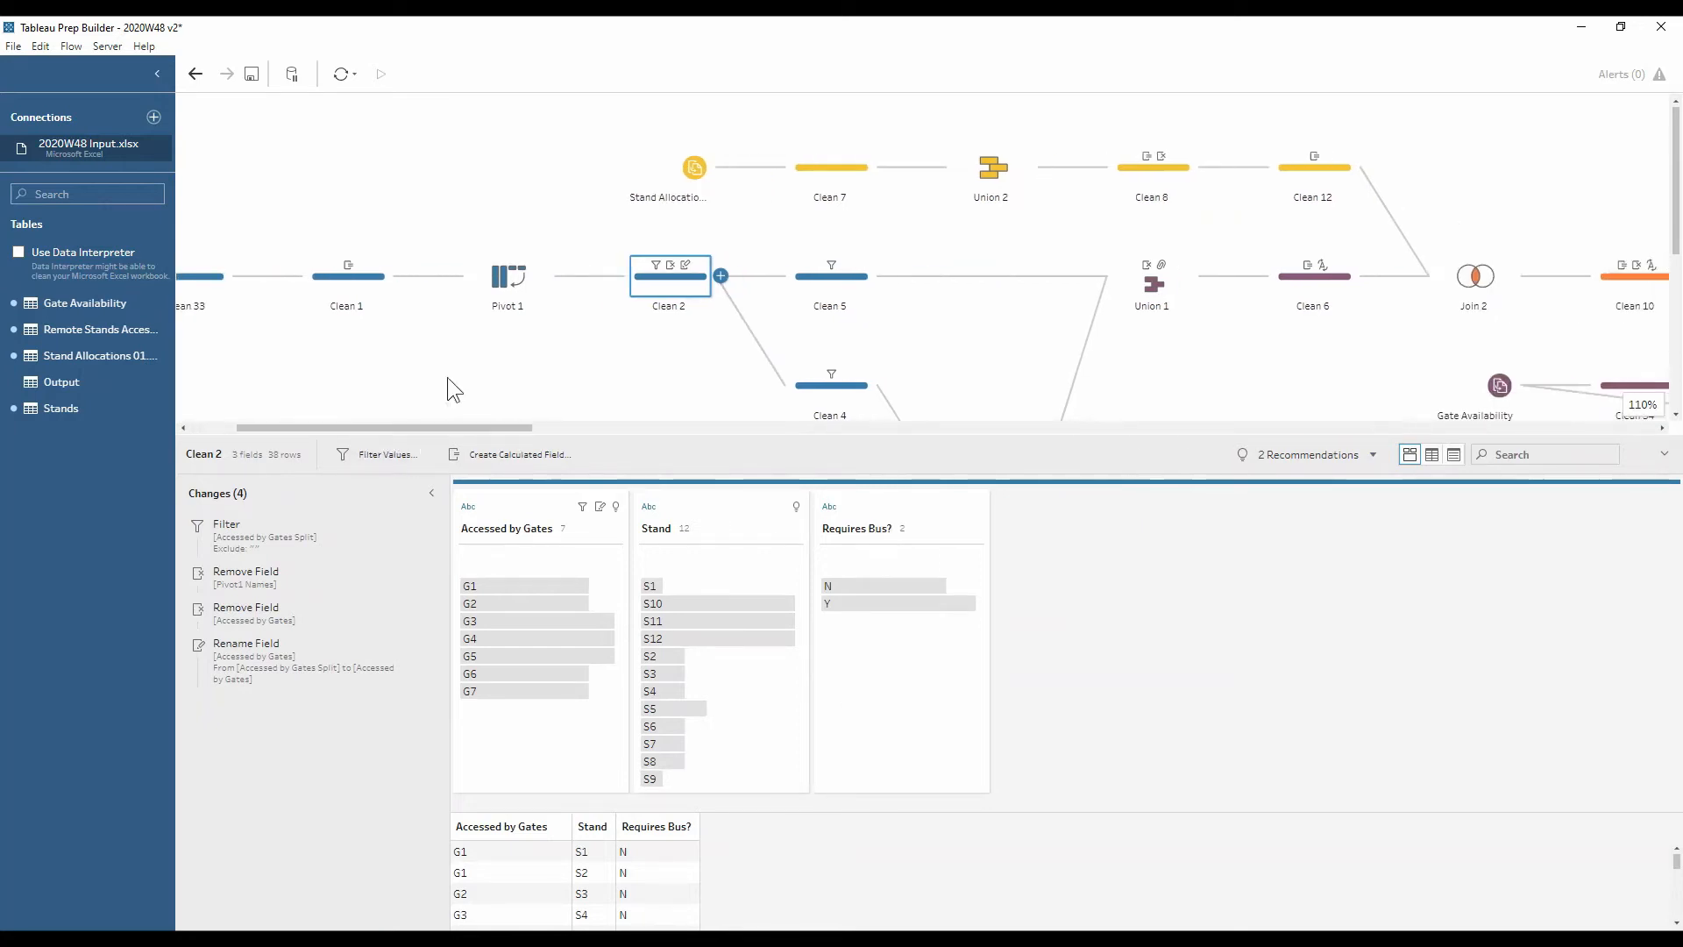
scroll(447, 377, down, 2)
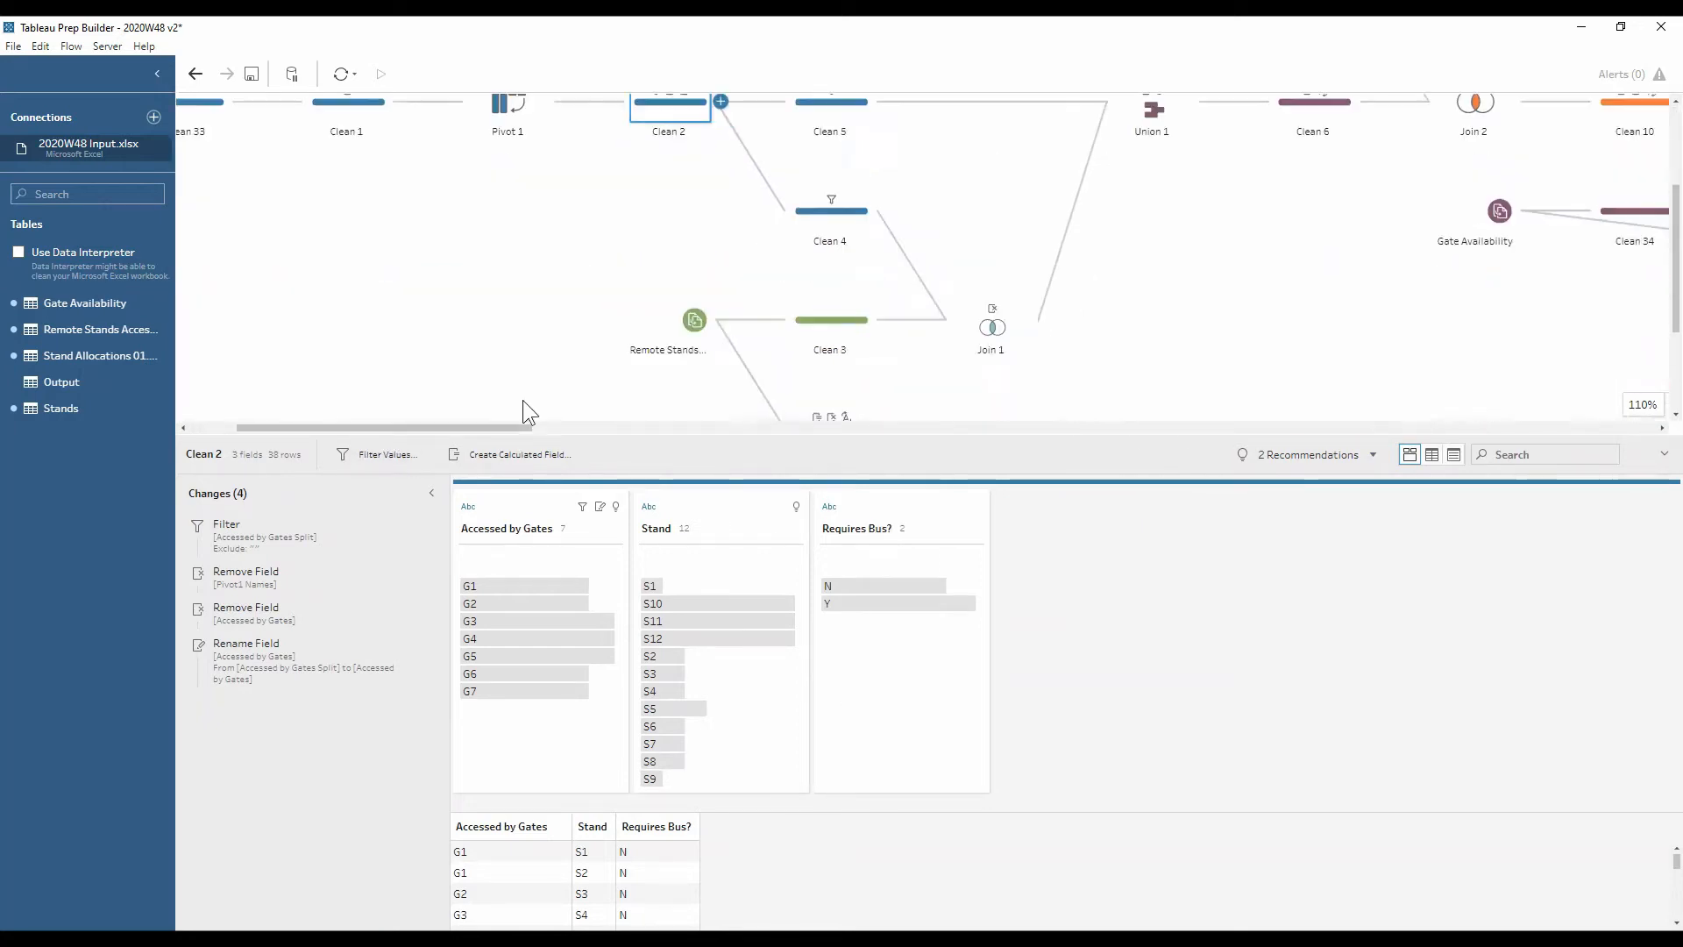
click(812, 332)
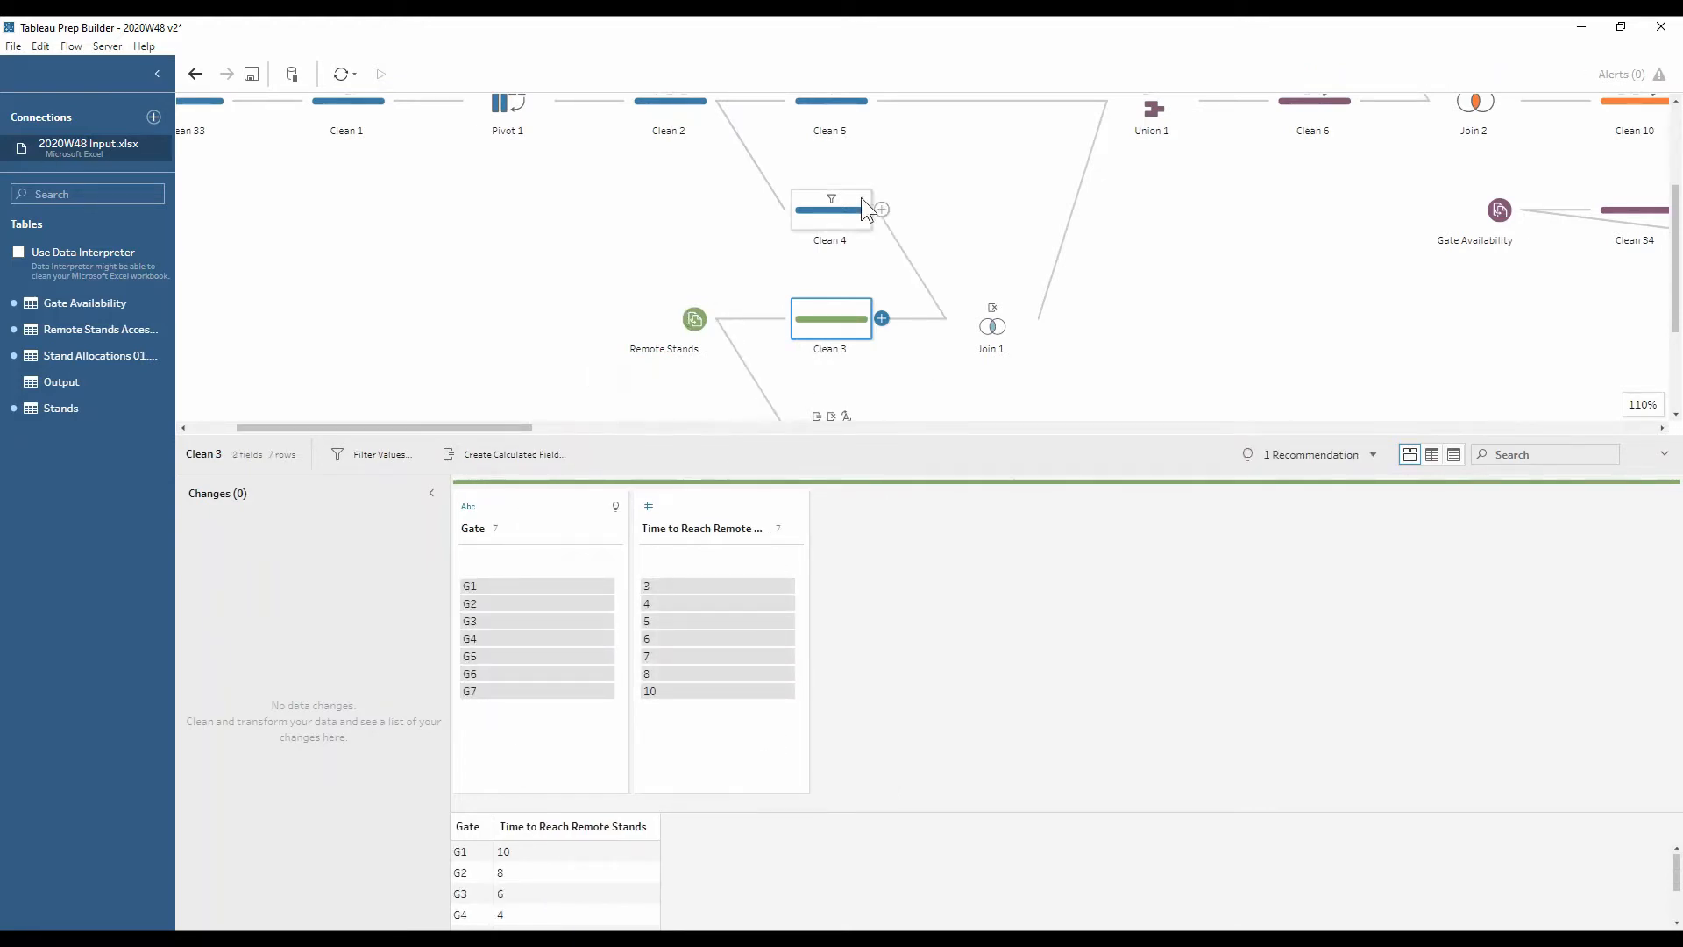
scroll(861, 197, up, 2)
click(838, 303)
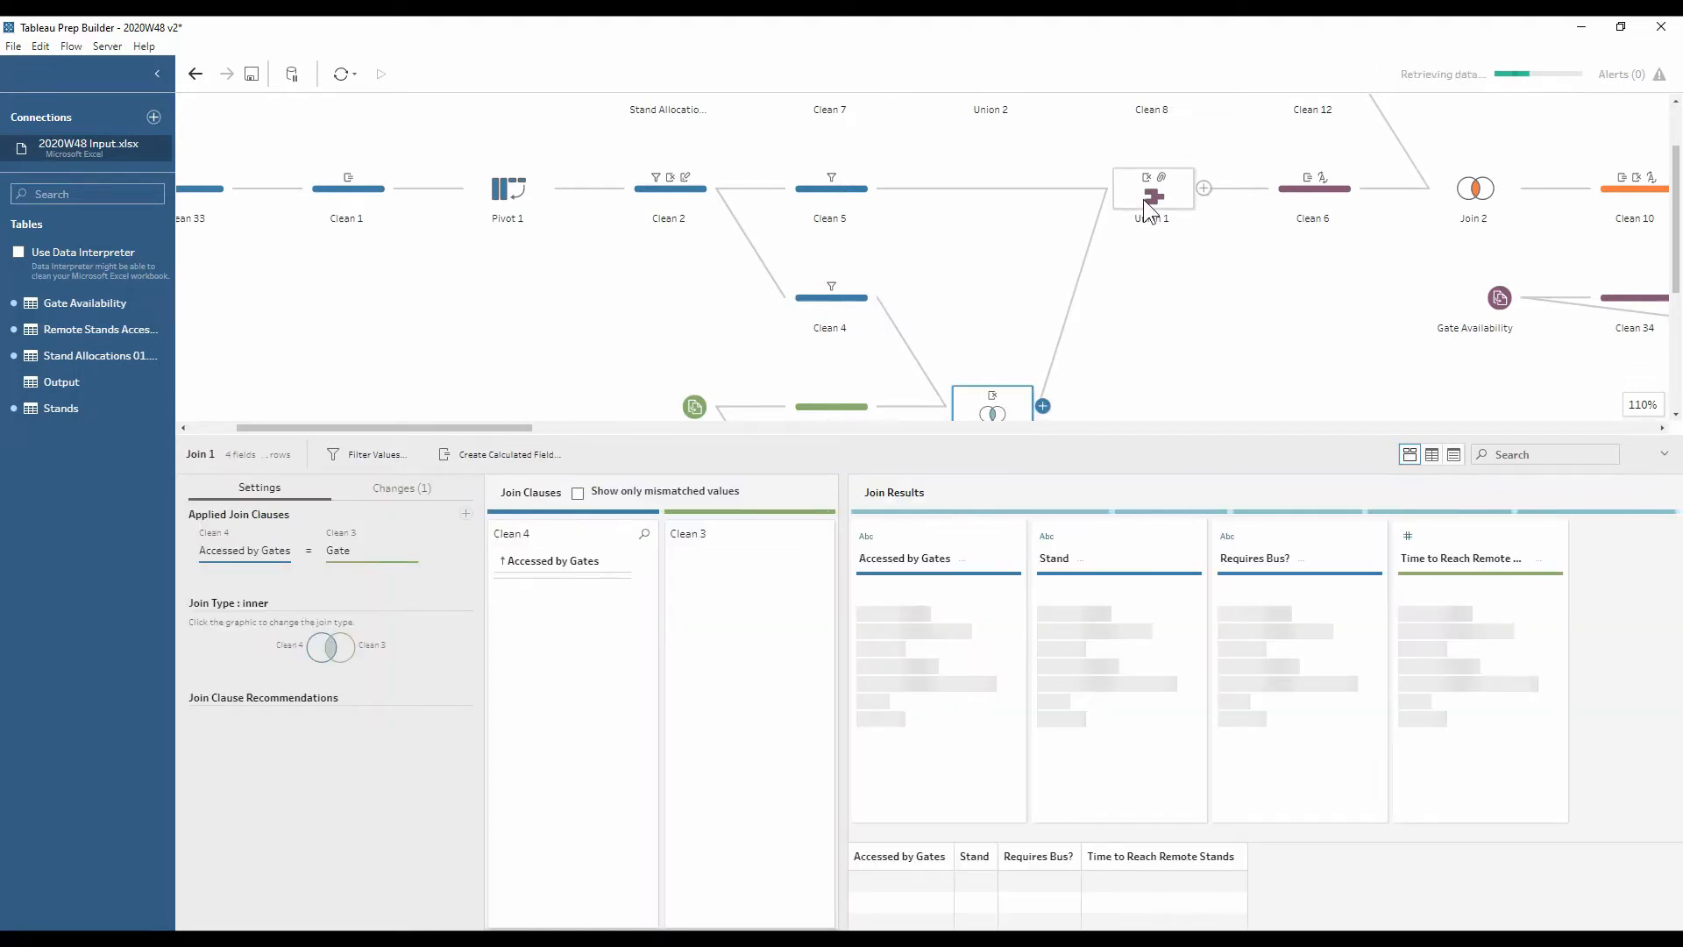
click(1143, 198)
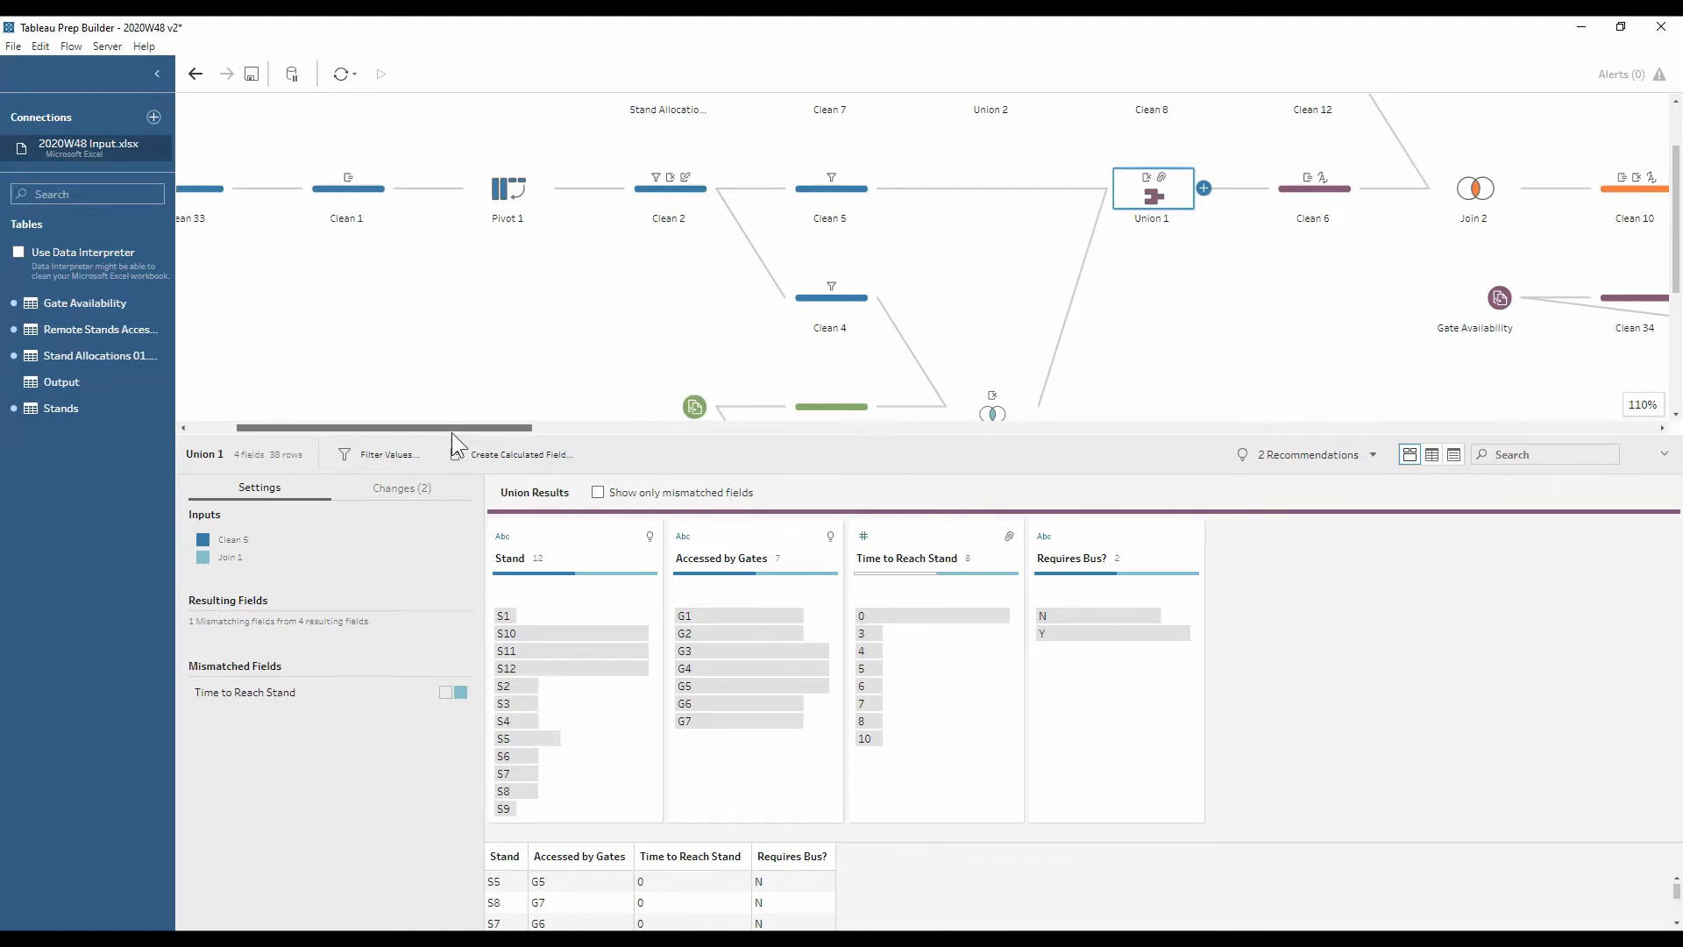
Inspect Clean 6's Stand field and its Group Values options, leaving them unchanged
drag(450, 433, 564, 454)
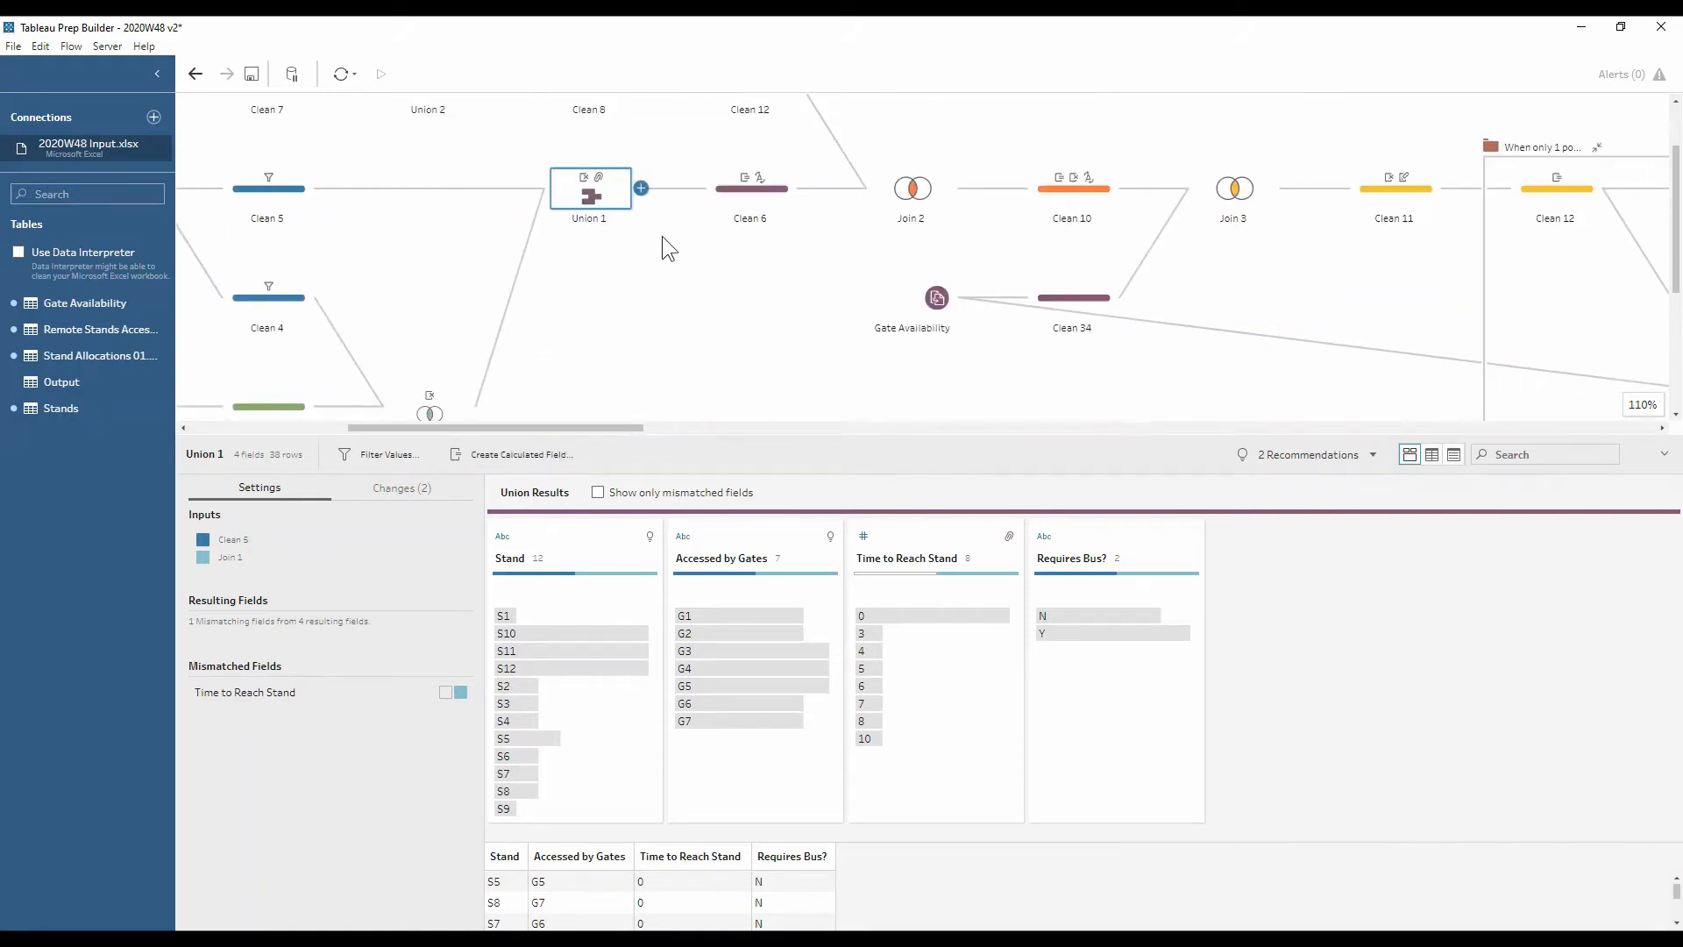
click(727, 202)
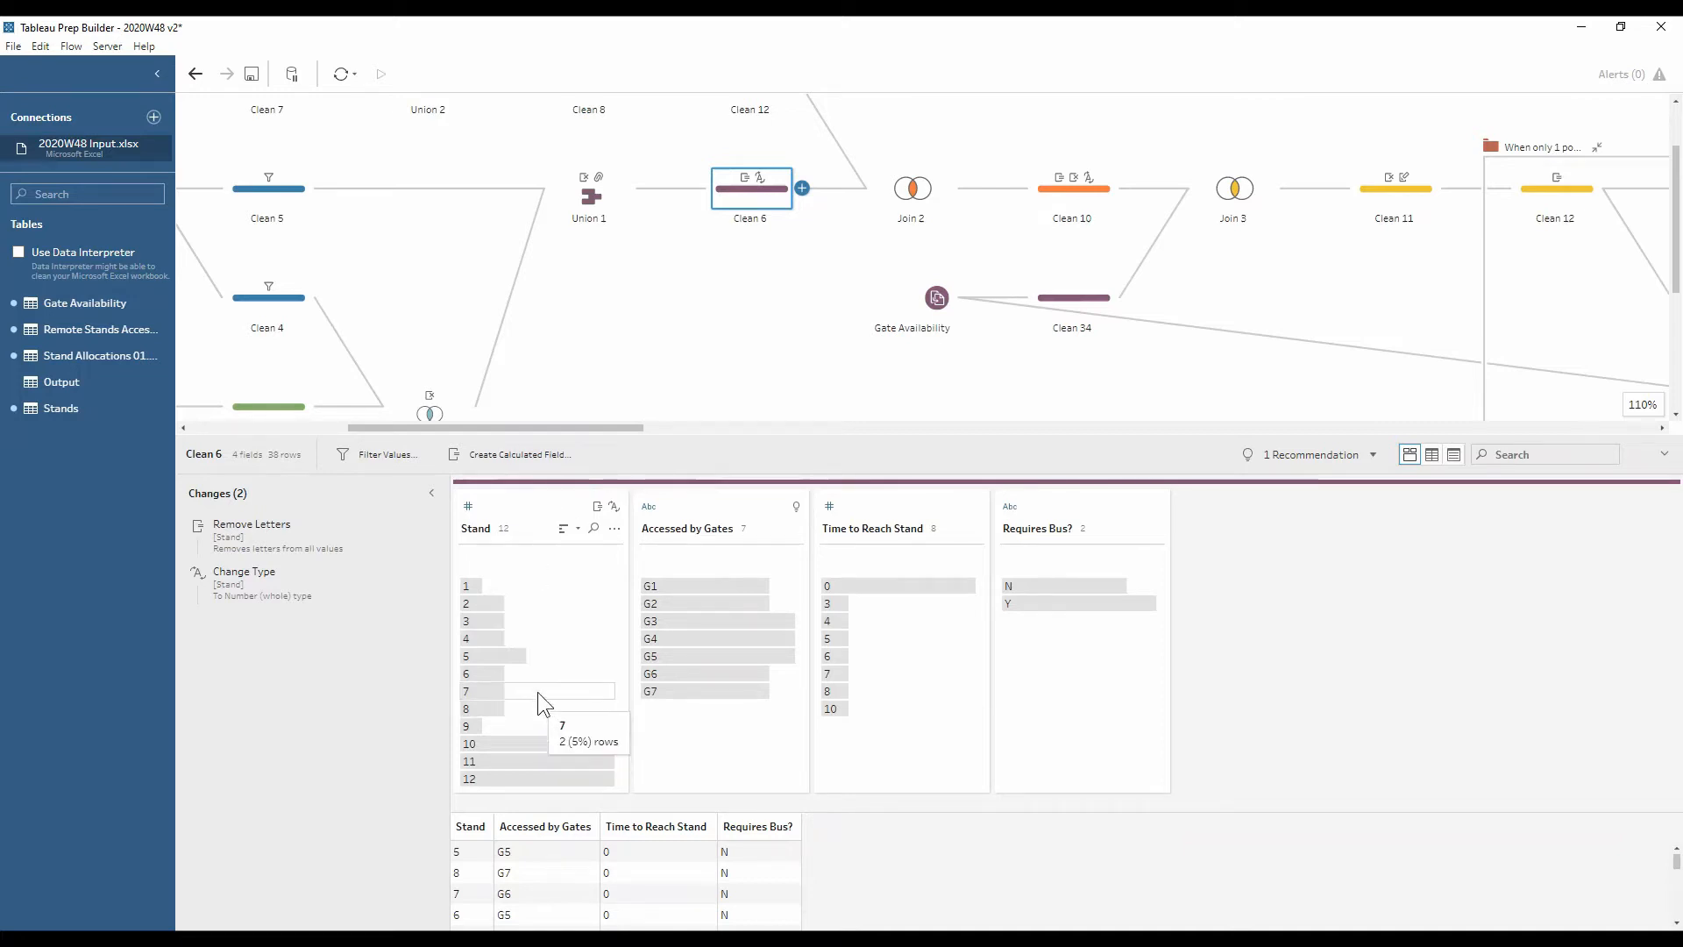
click(611, 528)
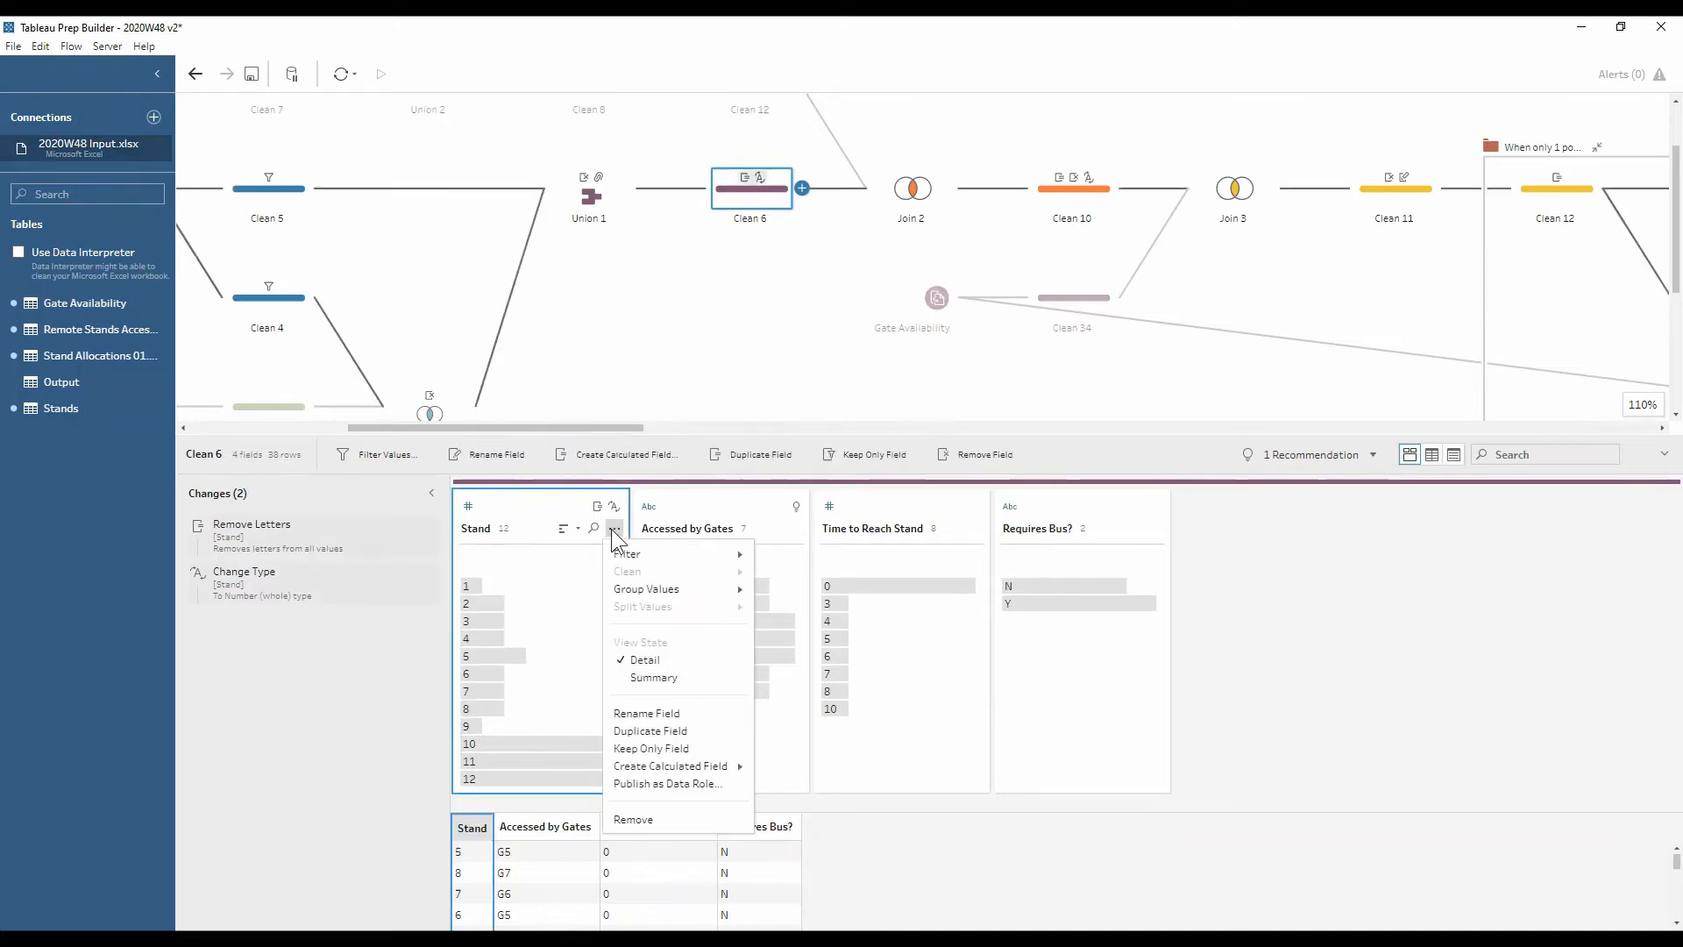
mouse_move(687, 583)
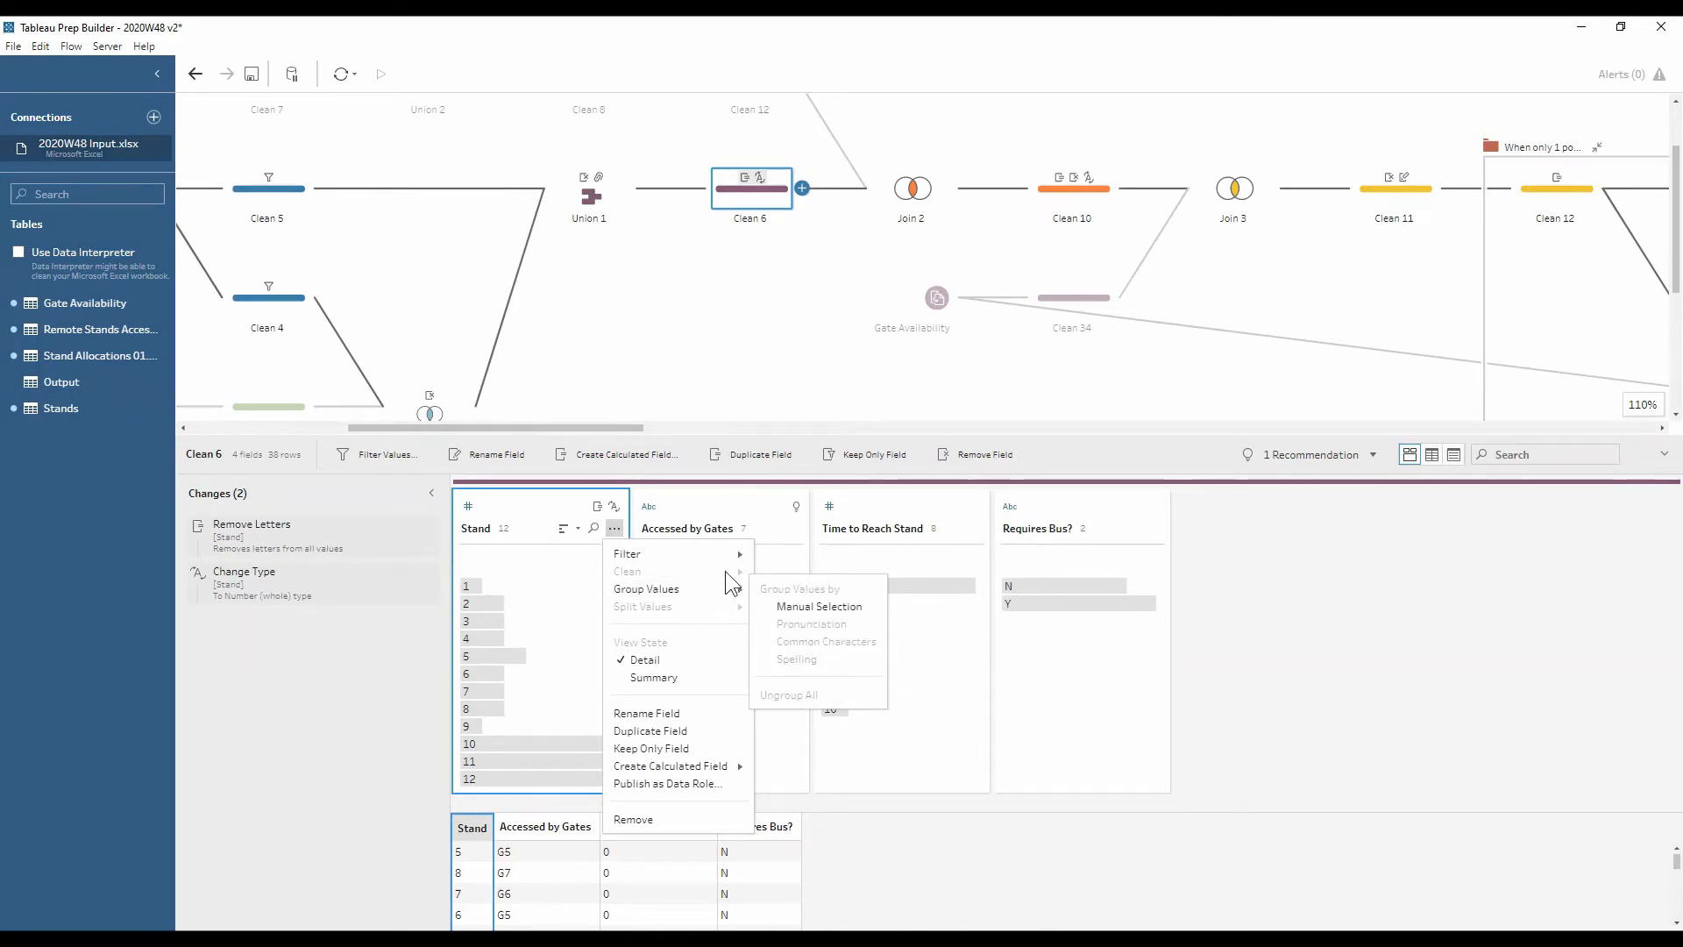
click(561, 585)
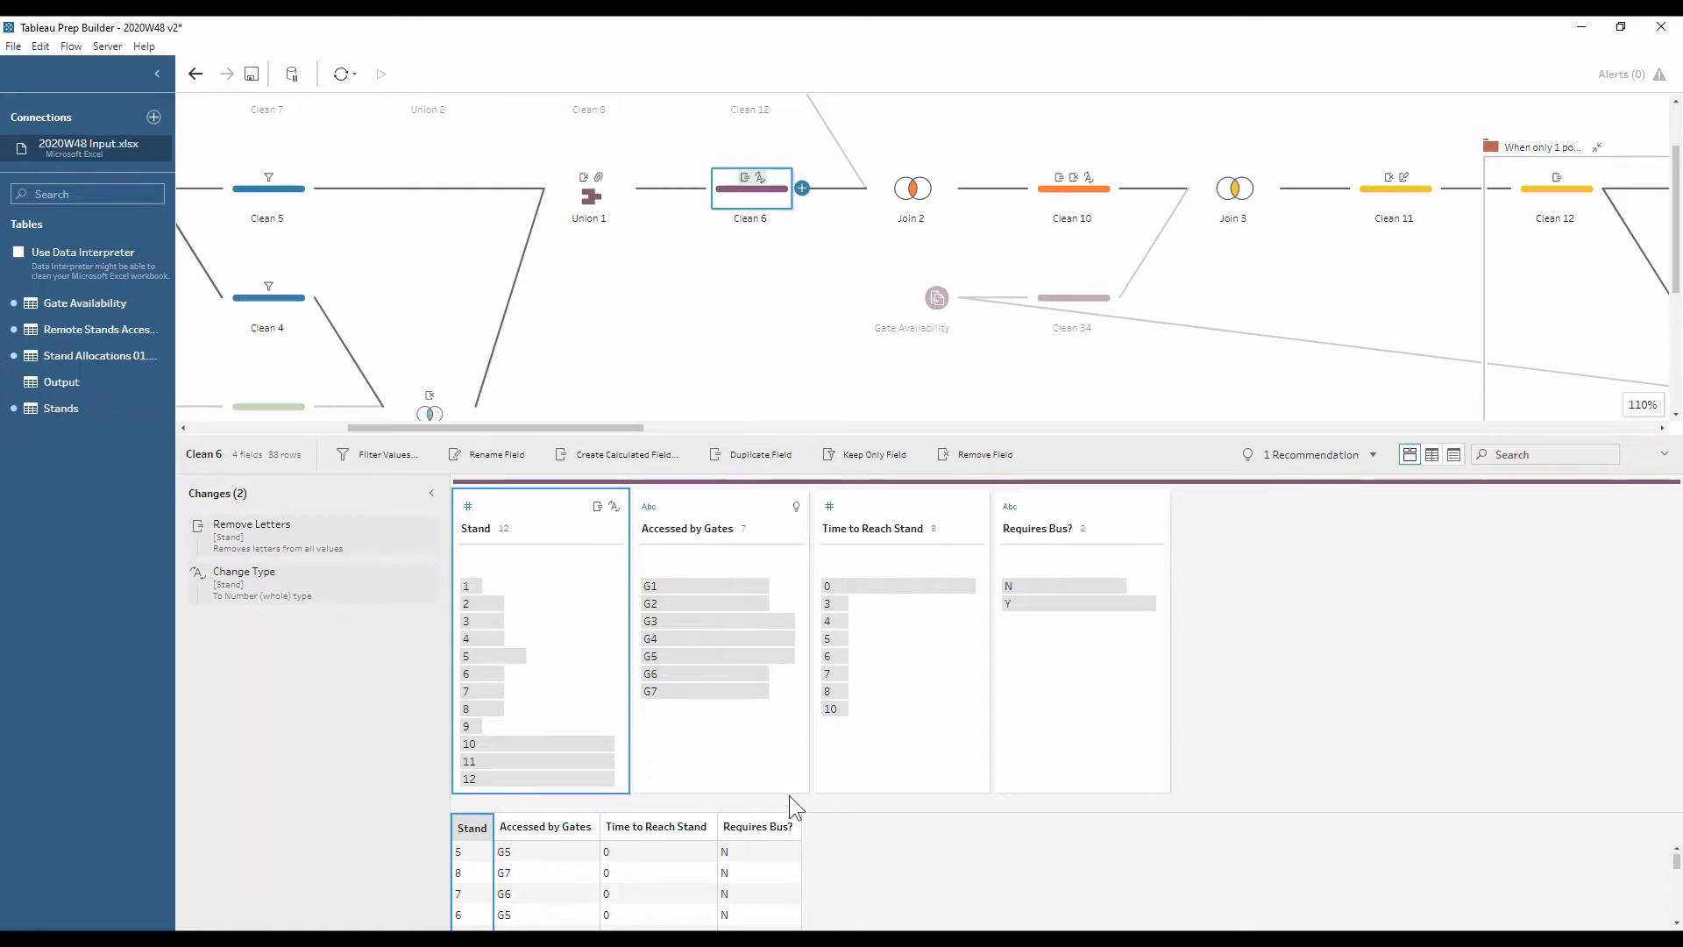
scroll(793, 368, up, 2)
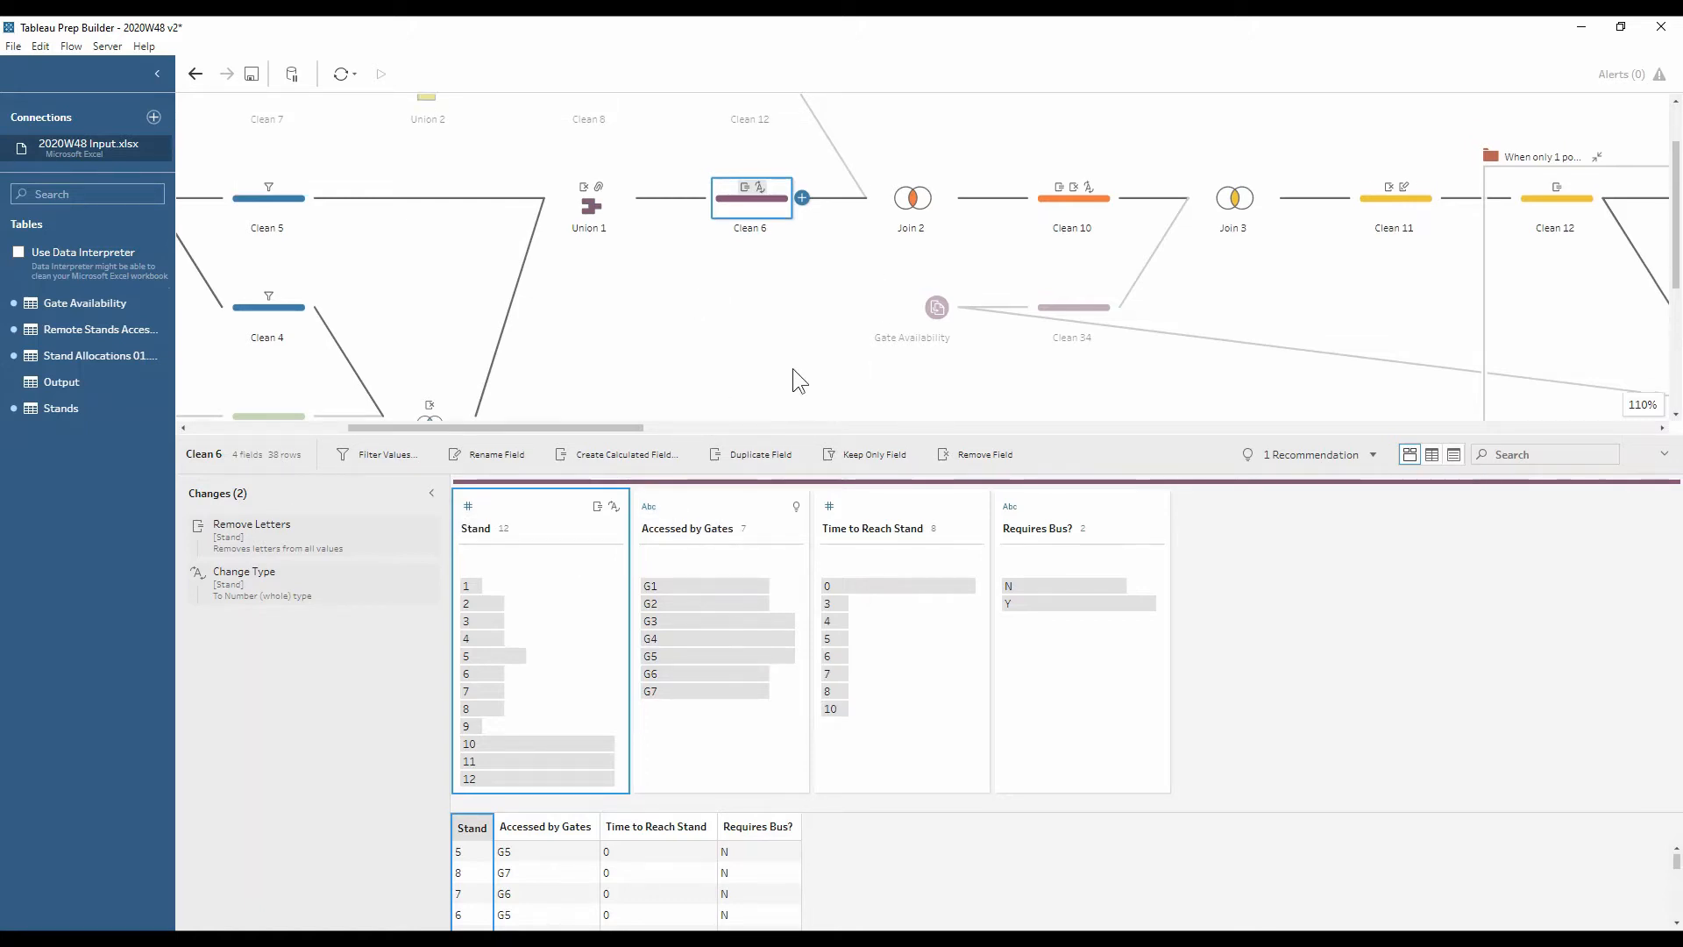
drag(632, 424, 563, 422)
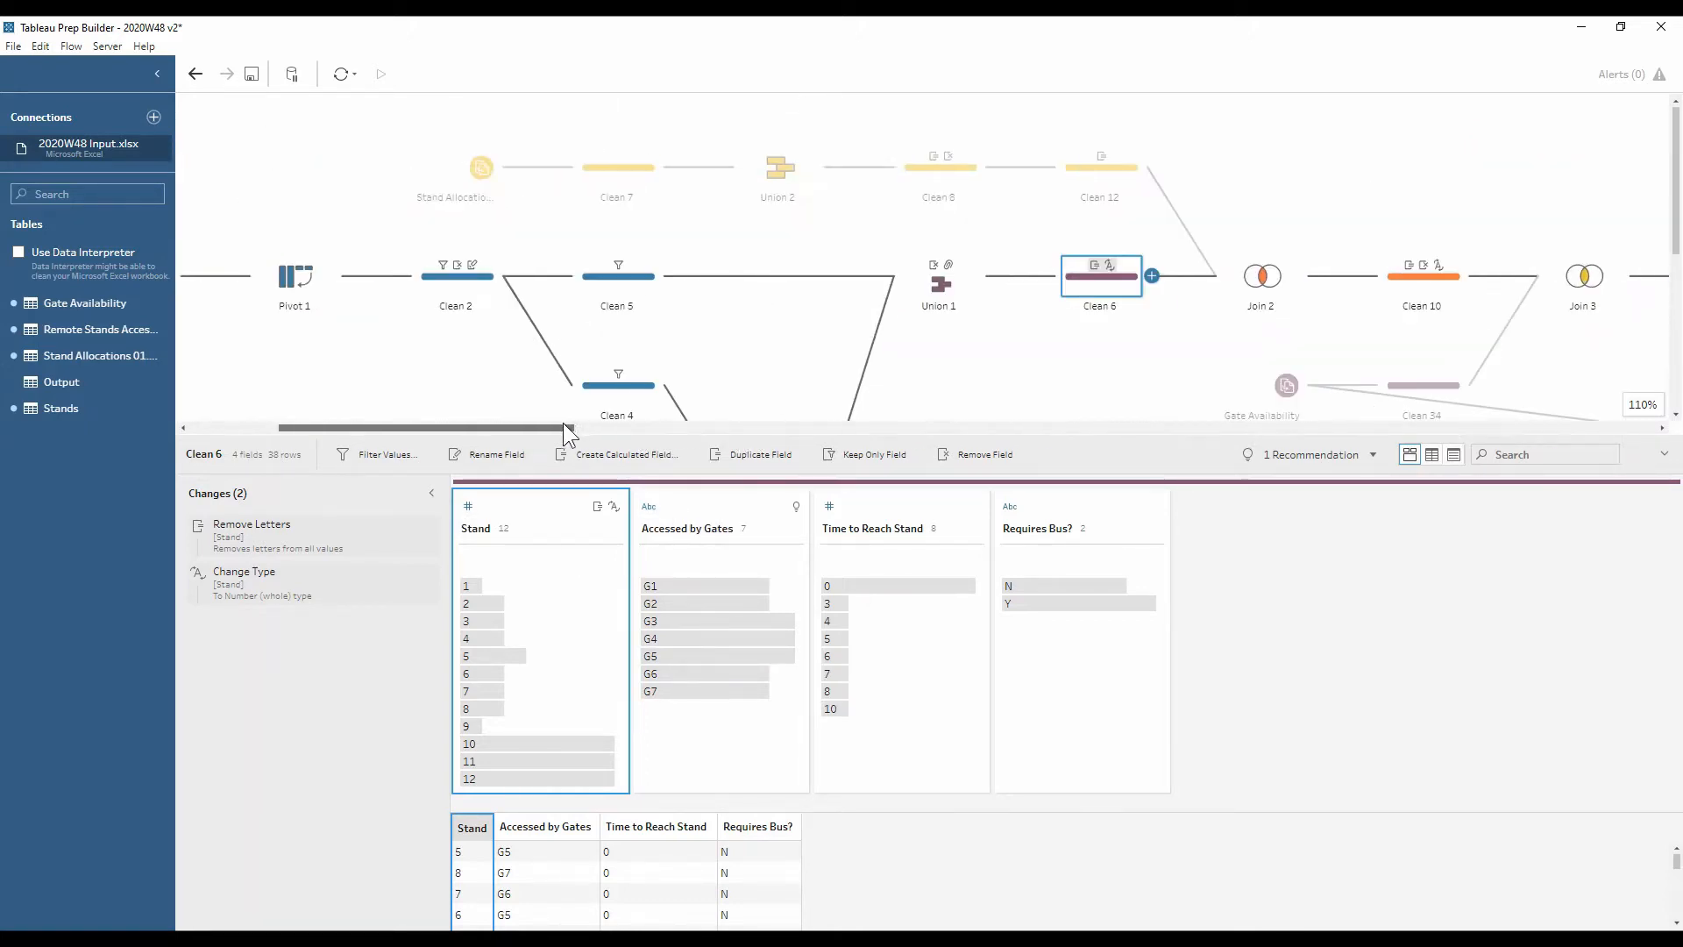
Review Stand Allocation, Clean 7 and Union 2 with a wider tables list, ending on Clean 8
click(476, 177)
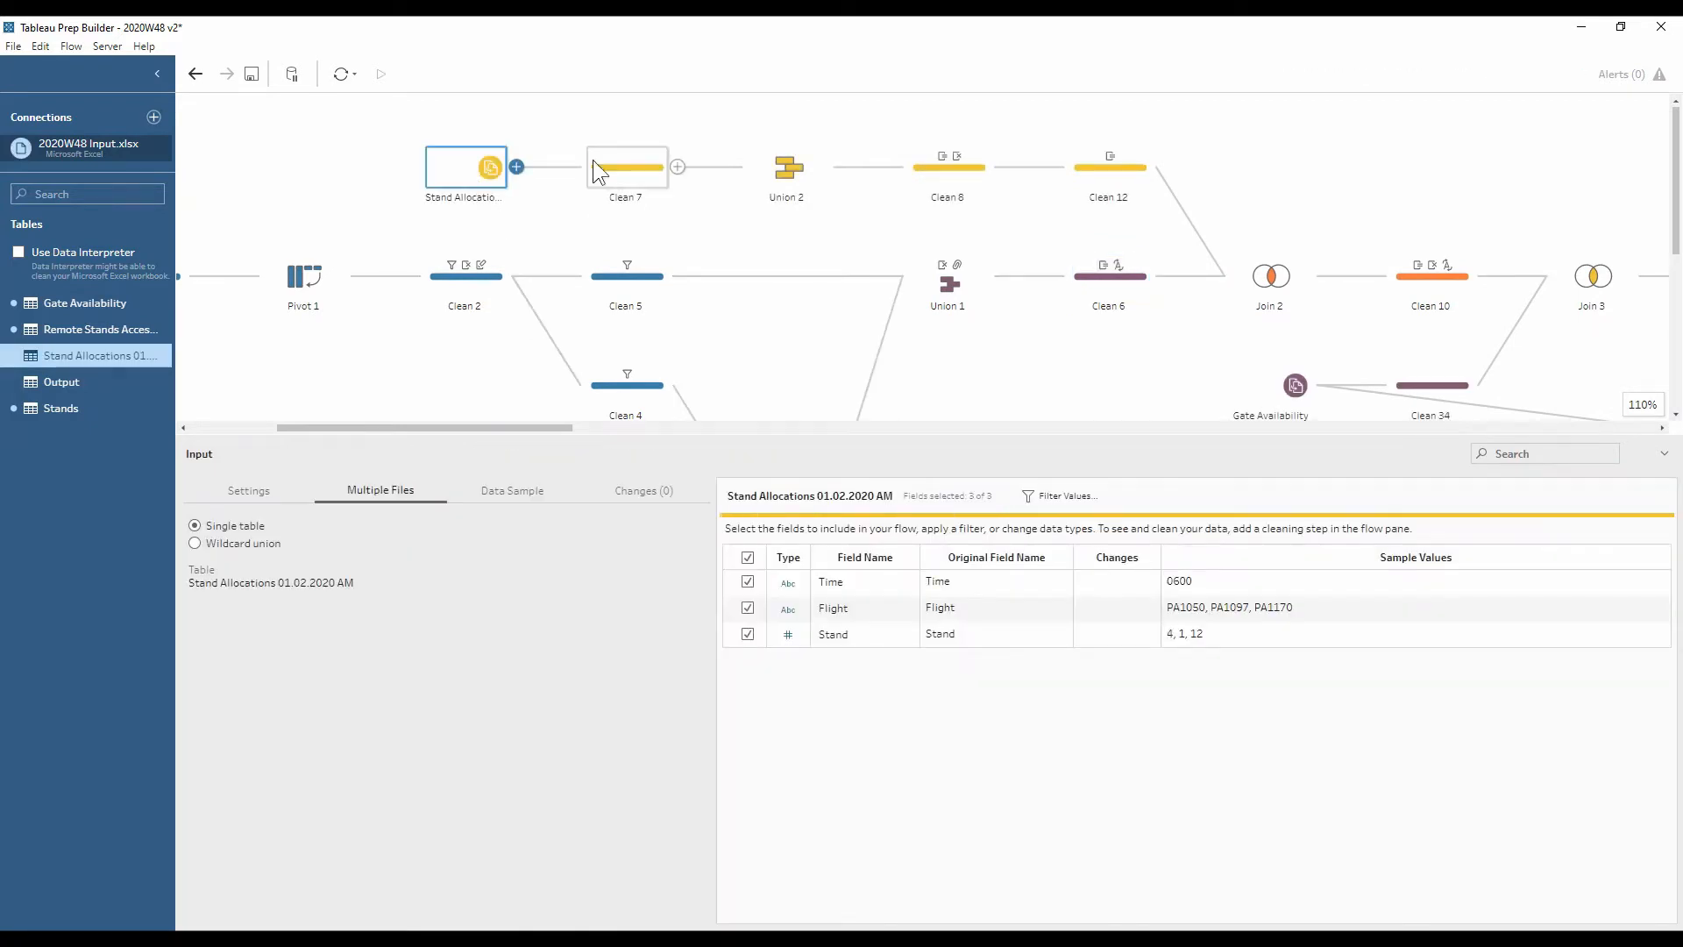
click(630, 160)
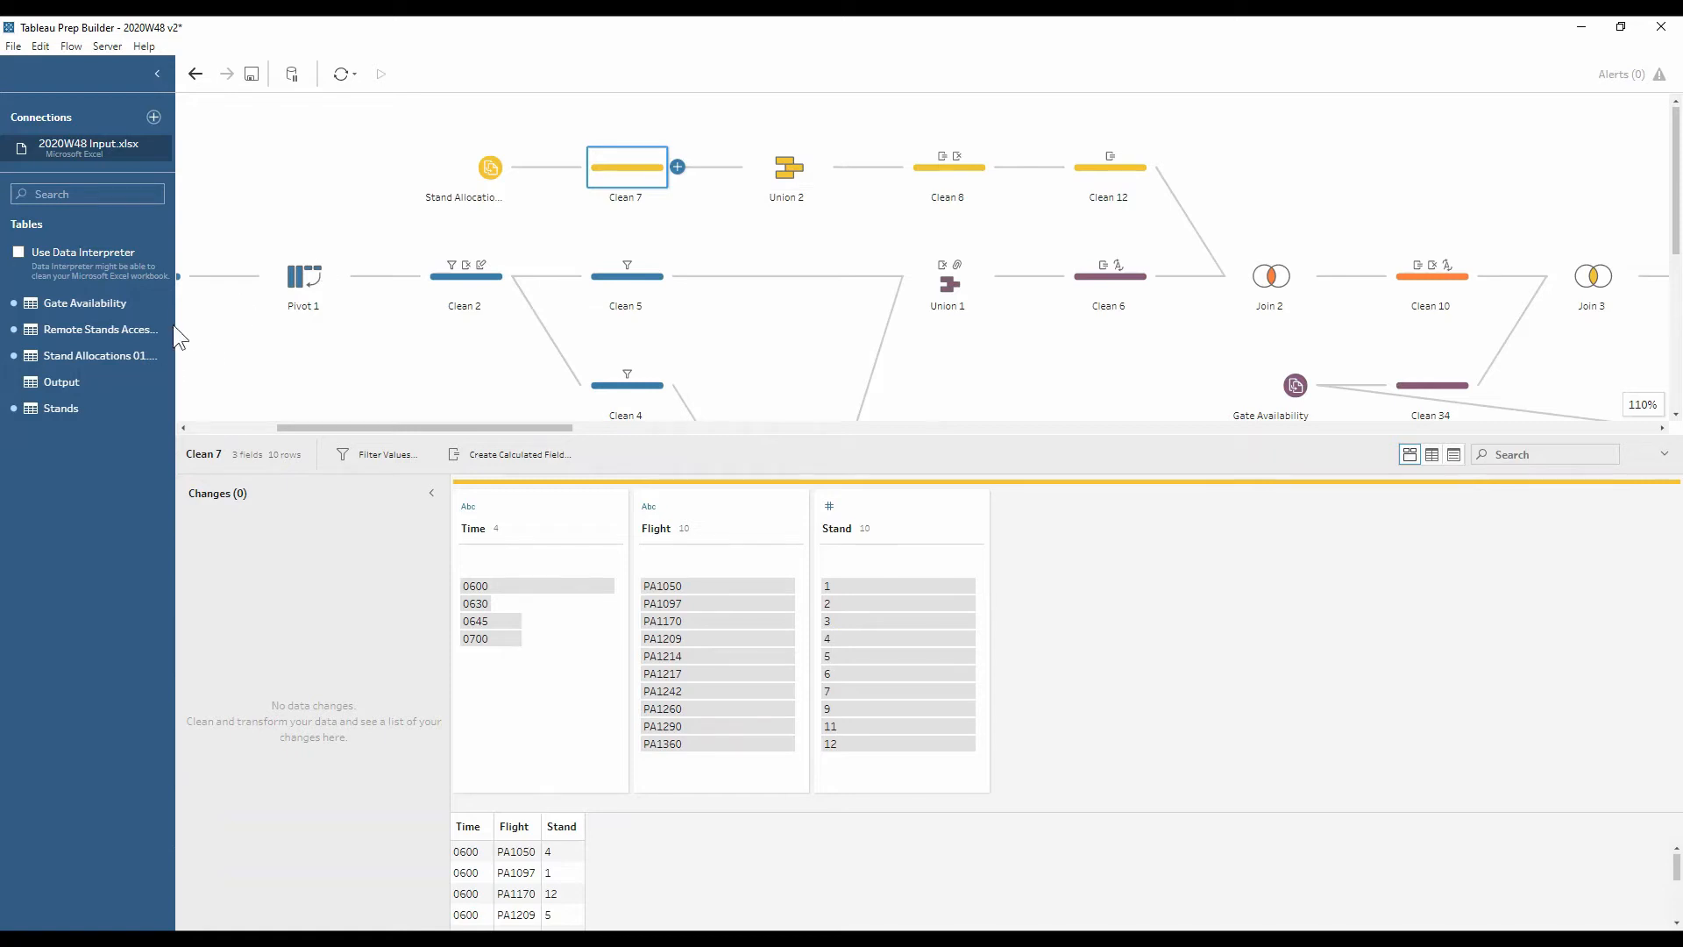
drag(175, 333, 283, 342)
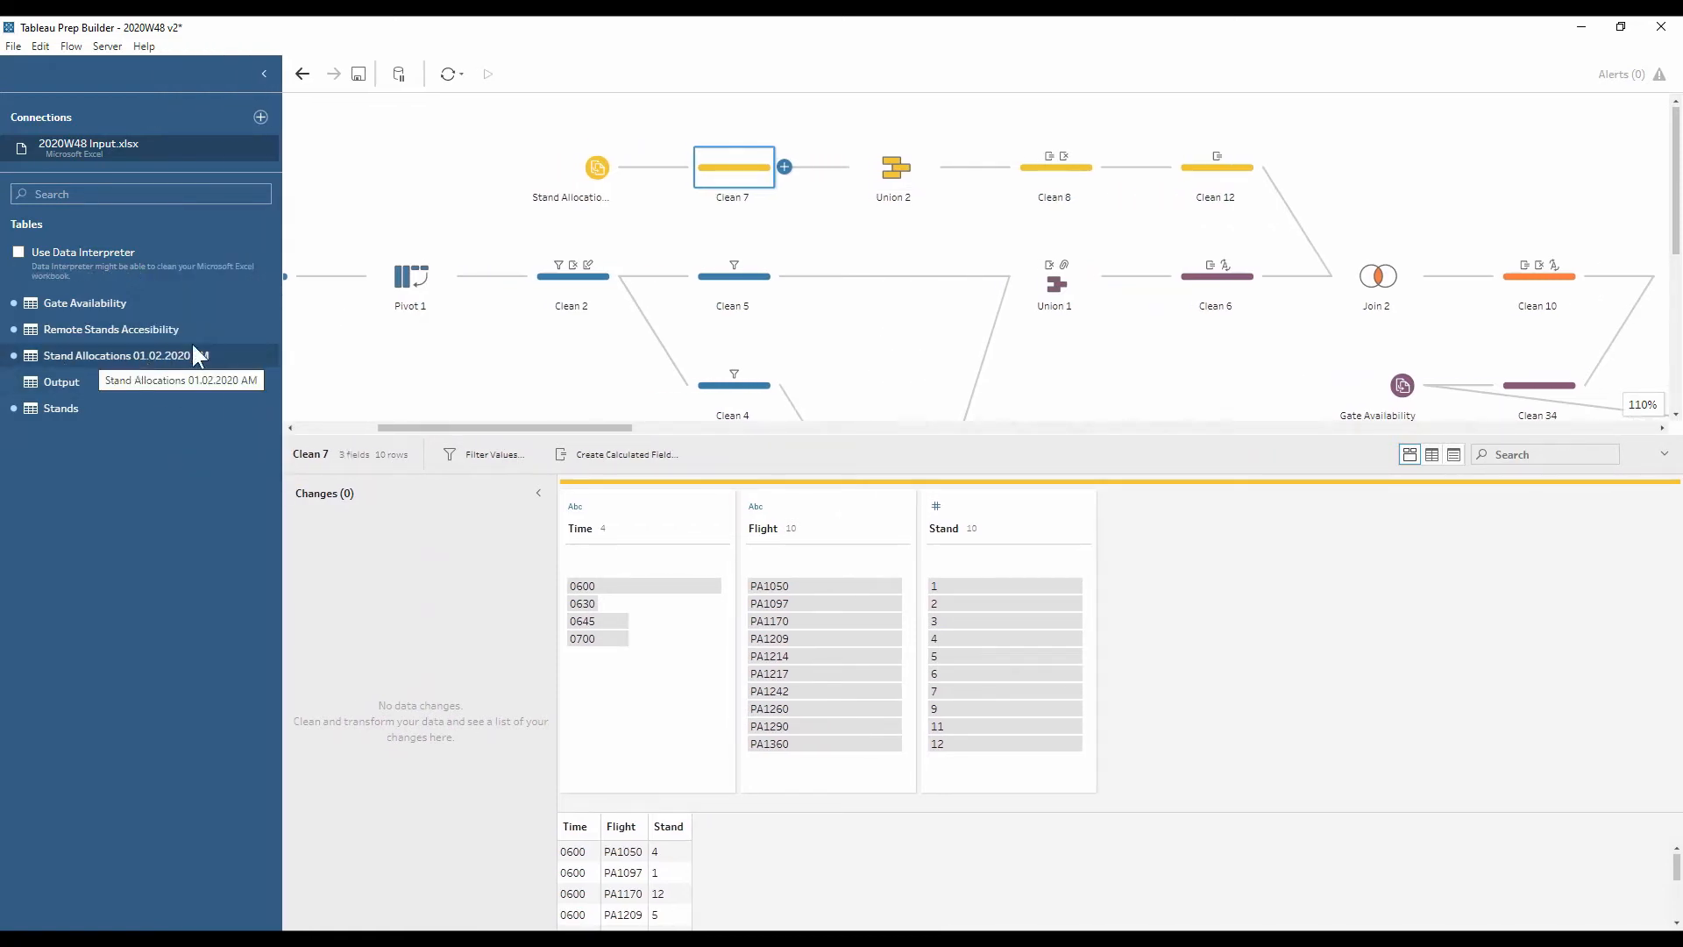
click(894, 169)
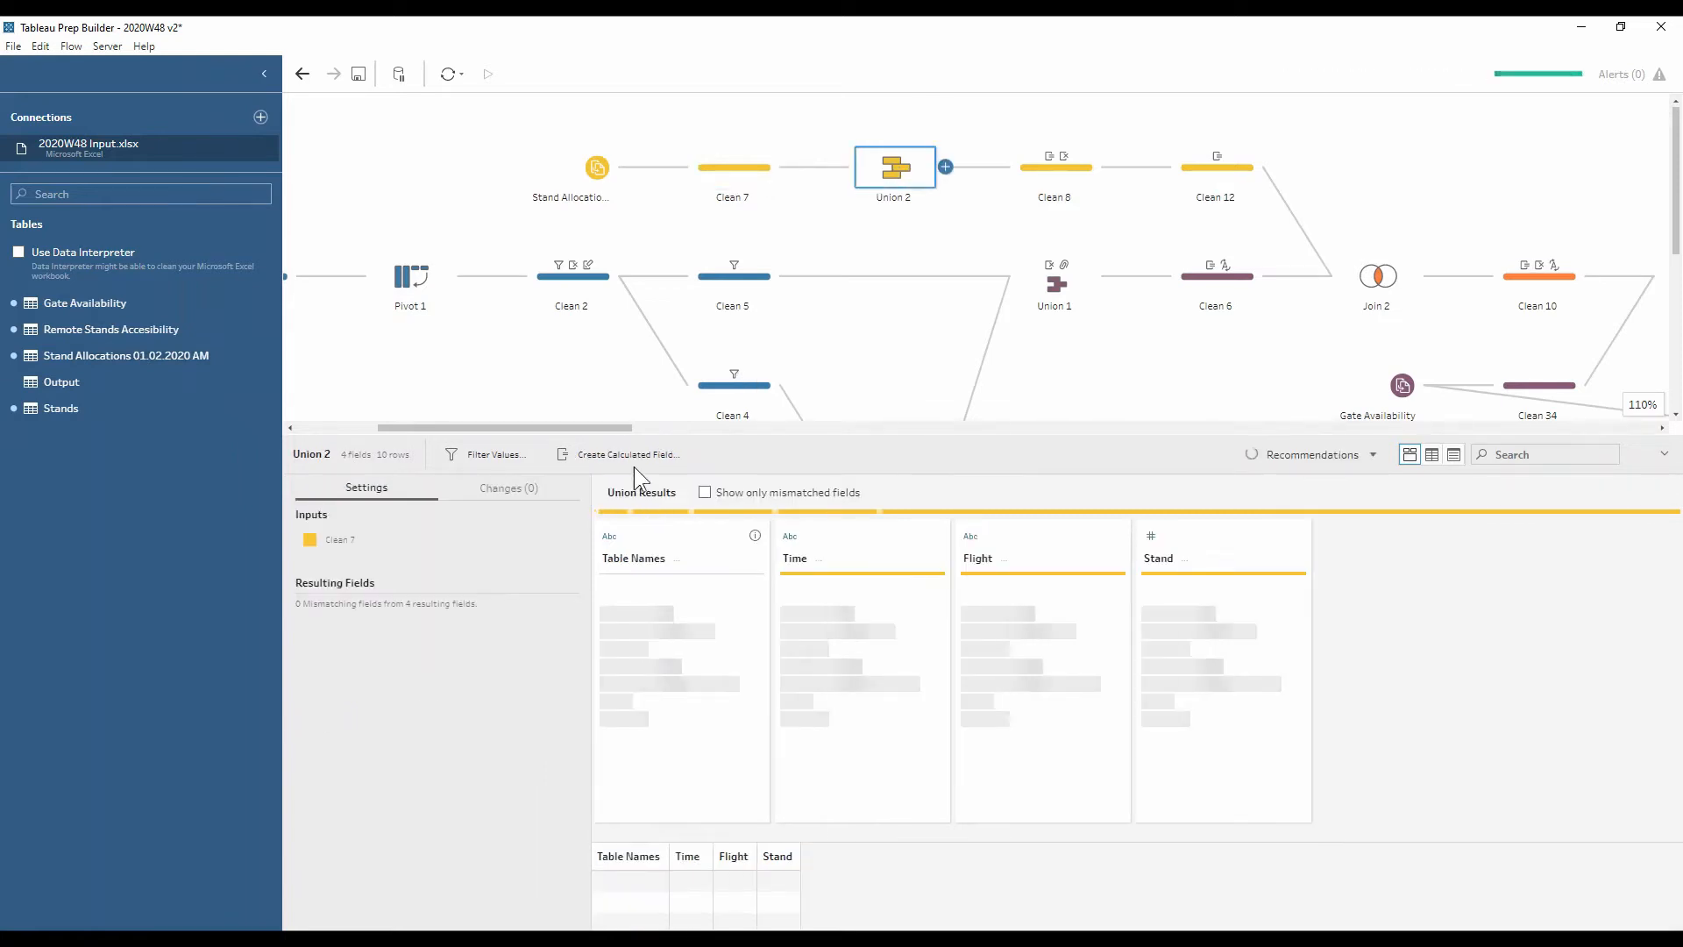
click(1024, 179)
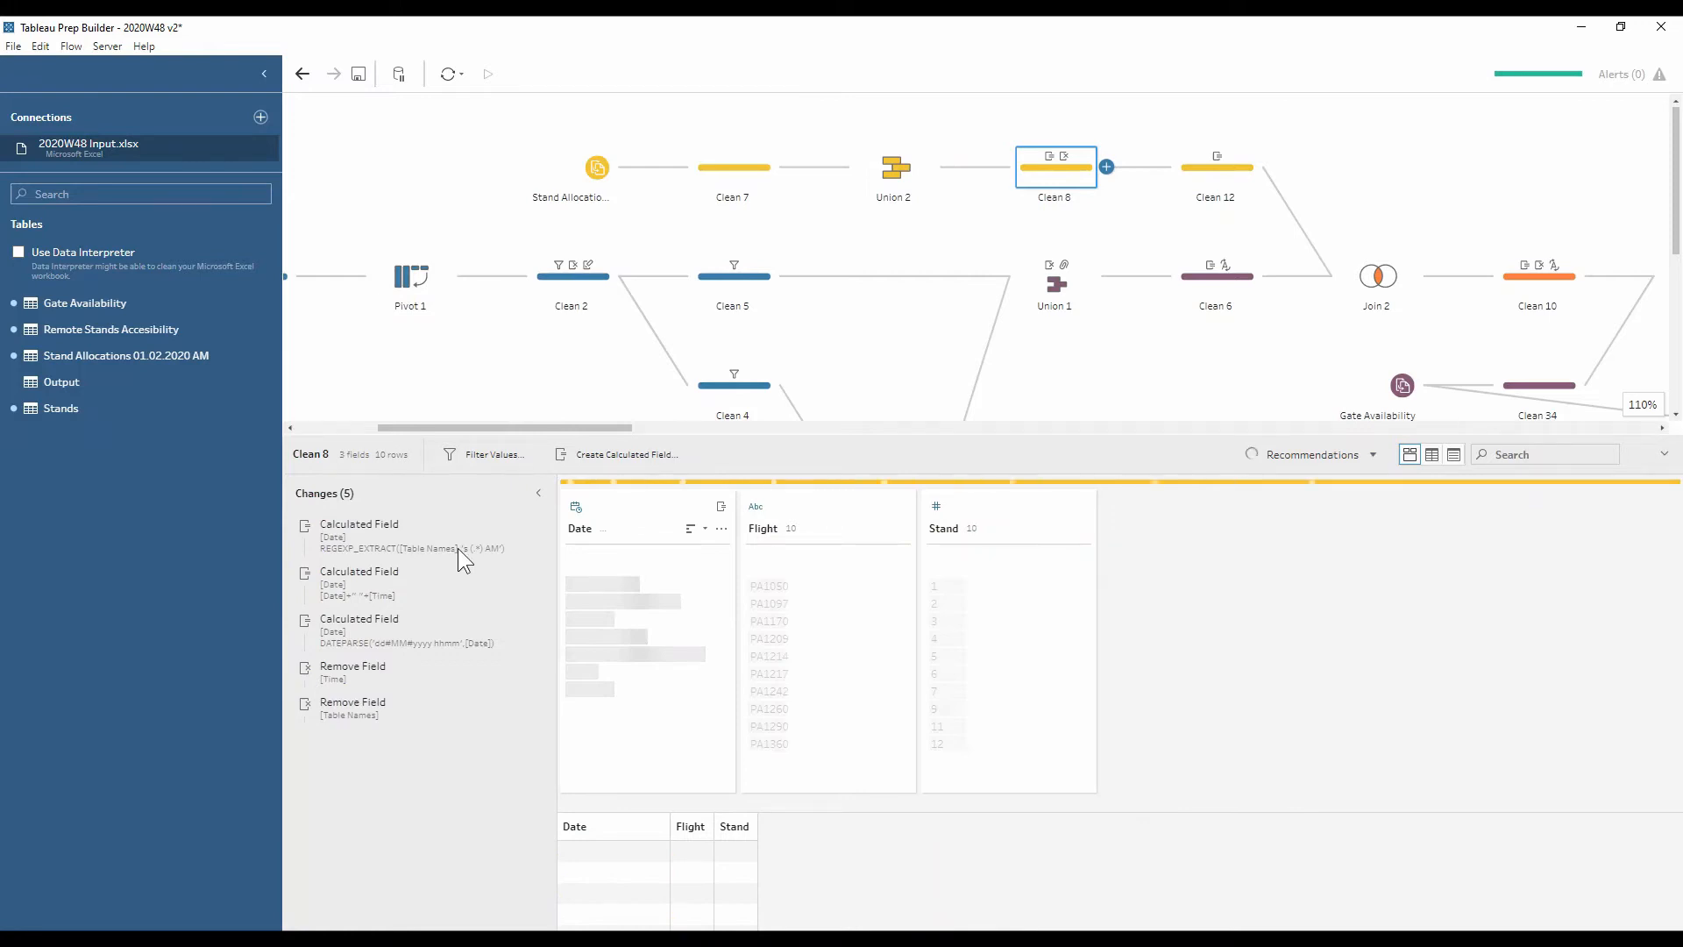
Preview data at Clean 8's first date calculation and inspect its formula unchanged
click(414, 530)
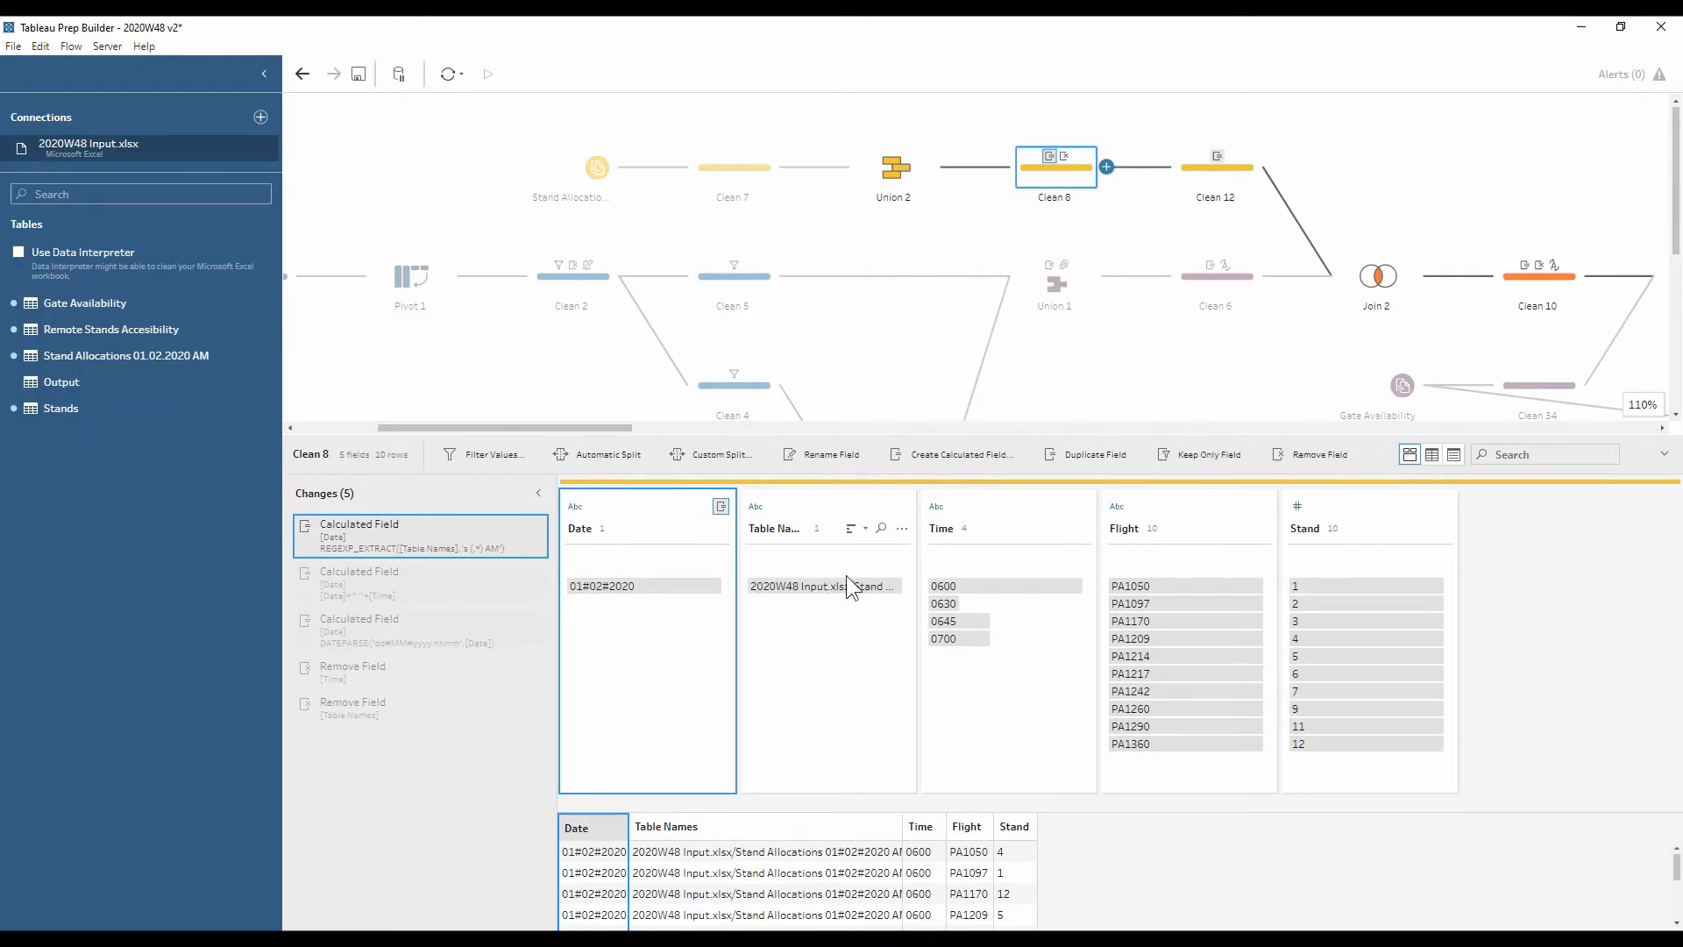
mouse_move(854, 603)
click(518, 526)
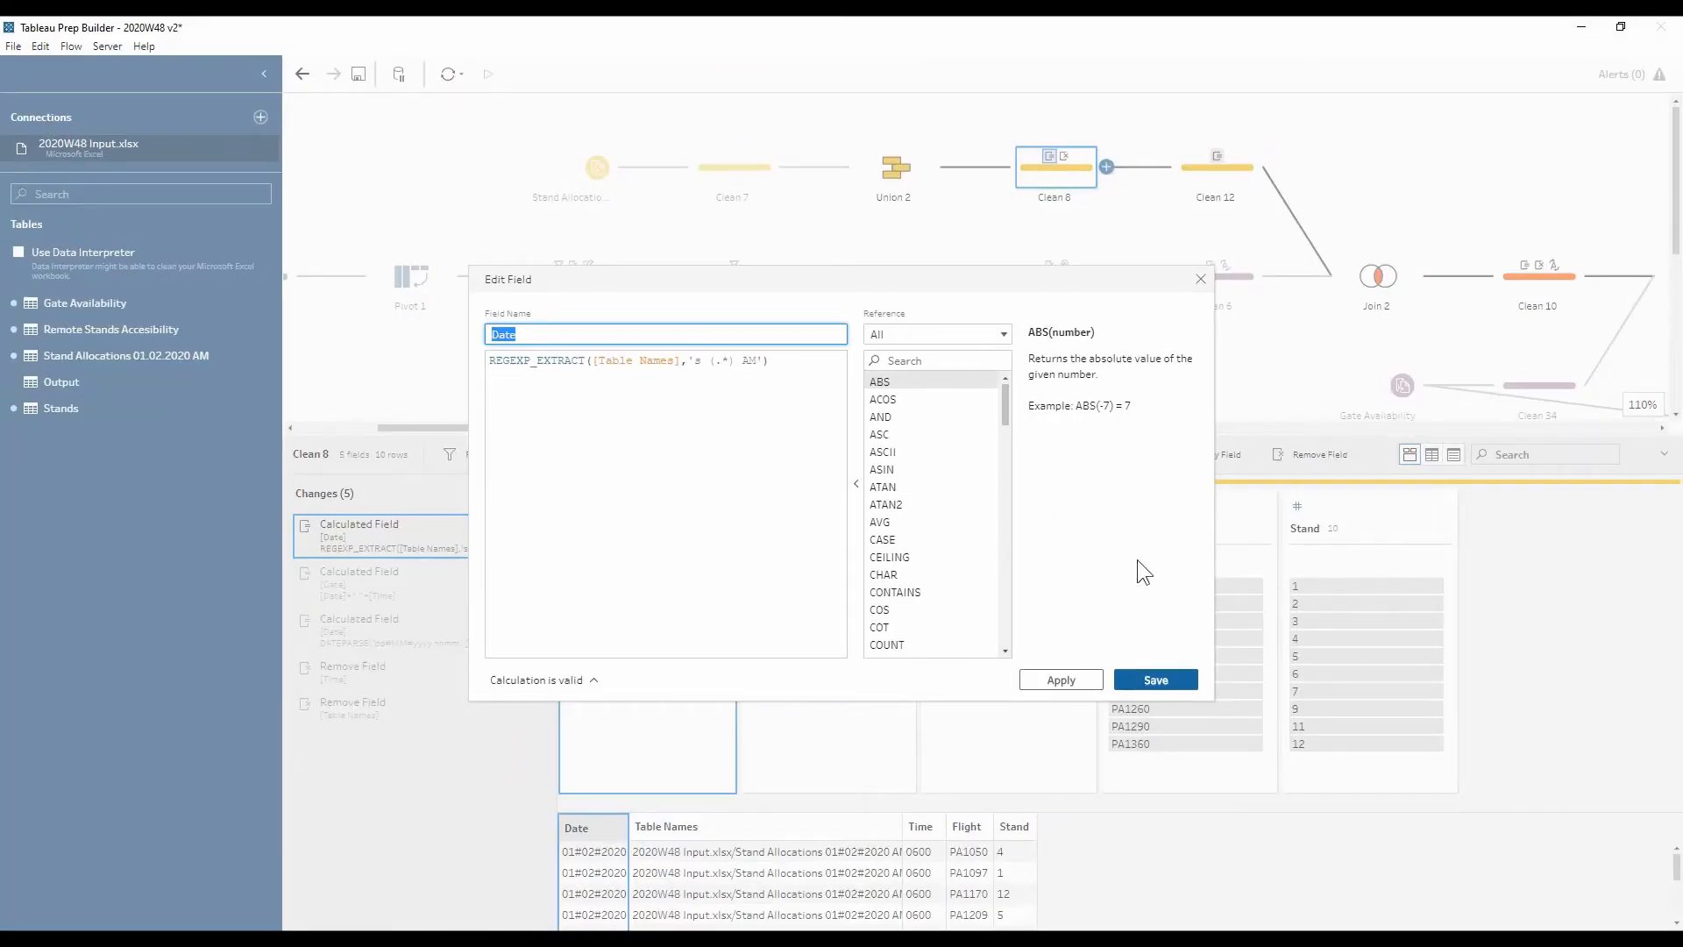
click(1200, 279)
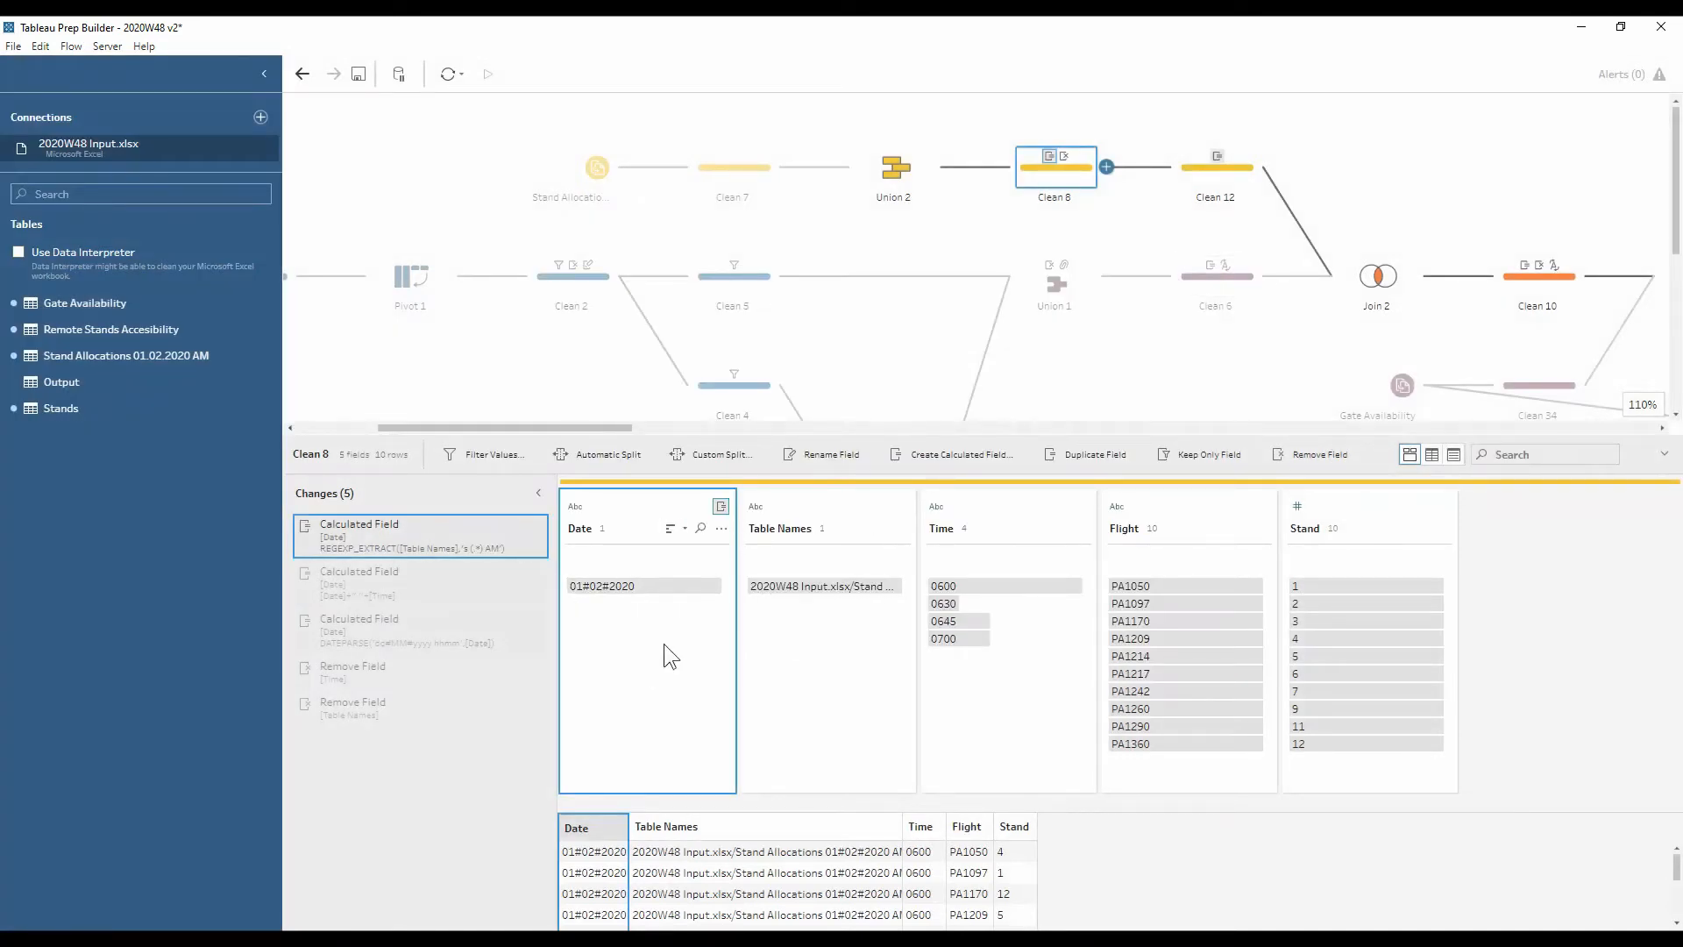
Preview the date-time join and inspect the DATEPARSE('dd#MM#yyyy hhmm',[Date]) calculation unchanged
click(378, 573)
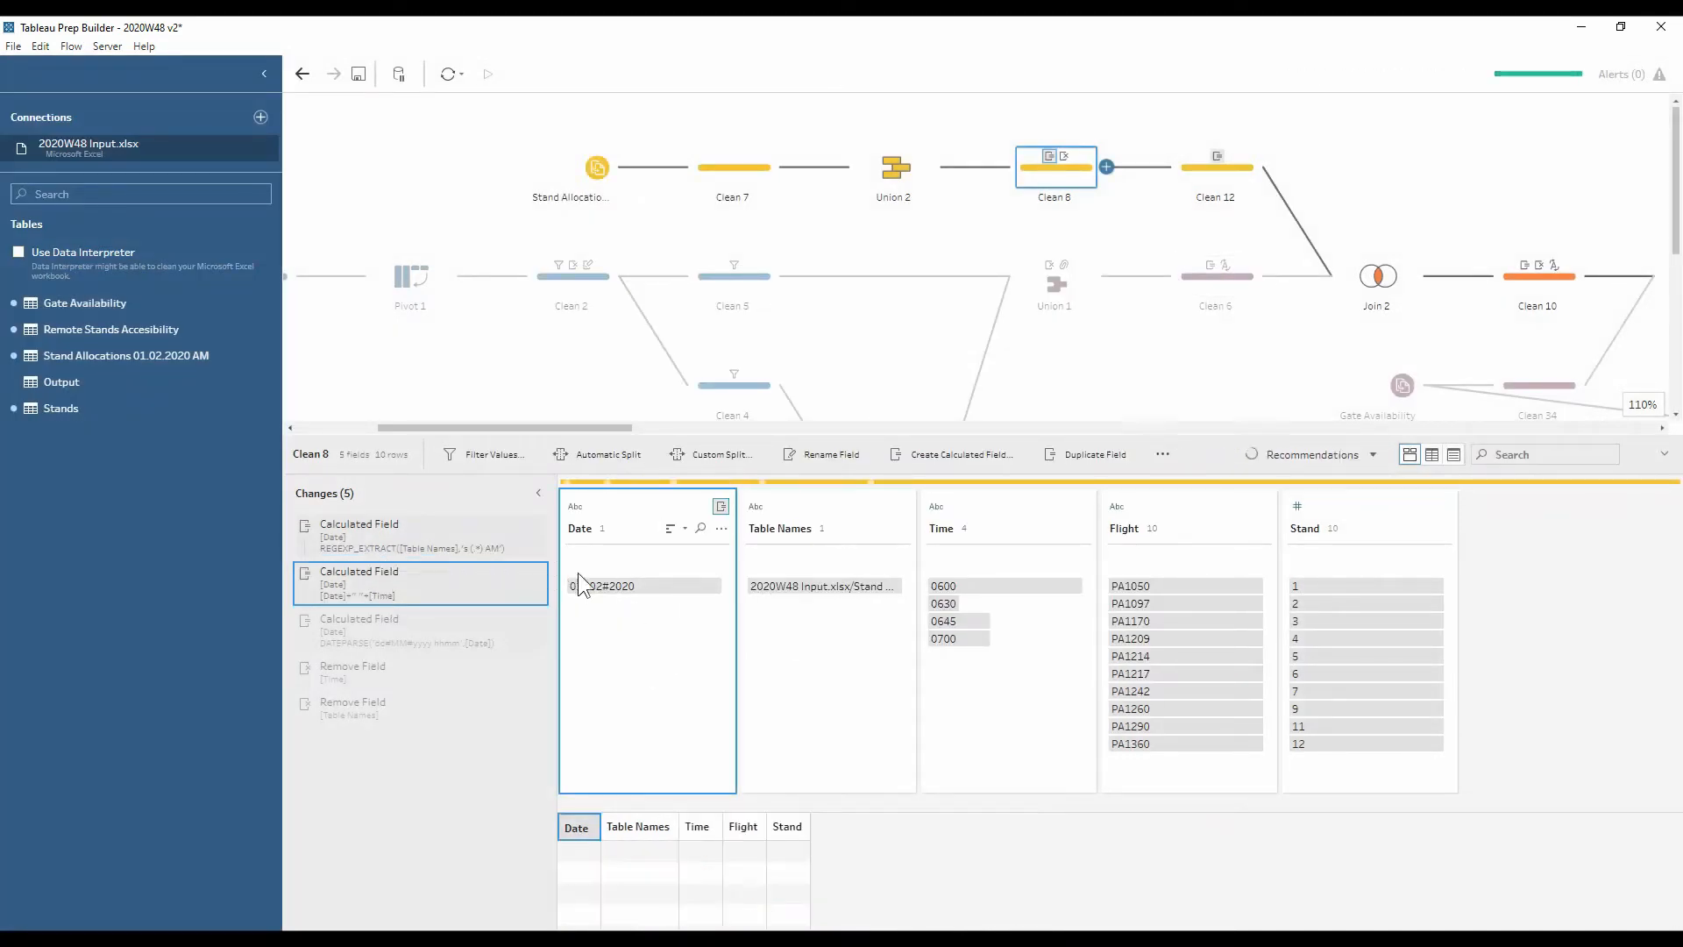
click(502, 628)
click(518, 621)
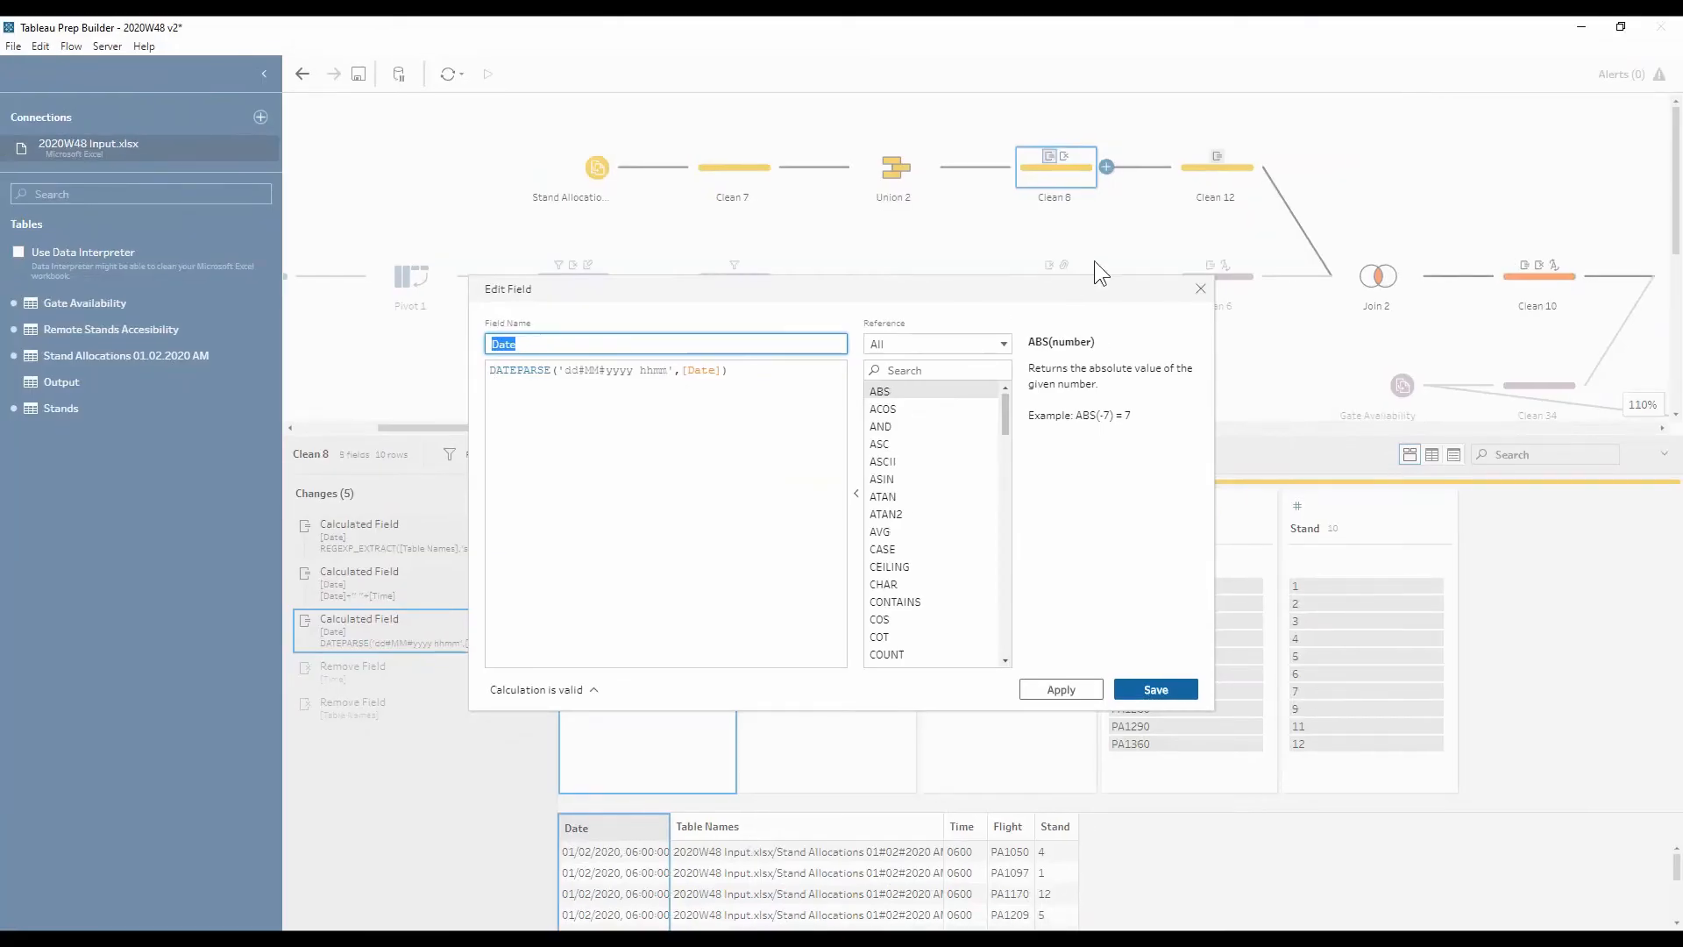
click(1200, 288)
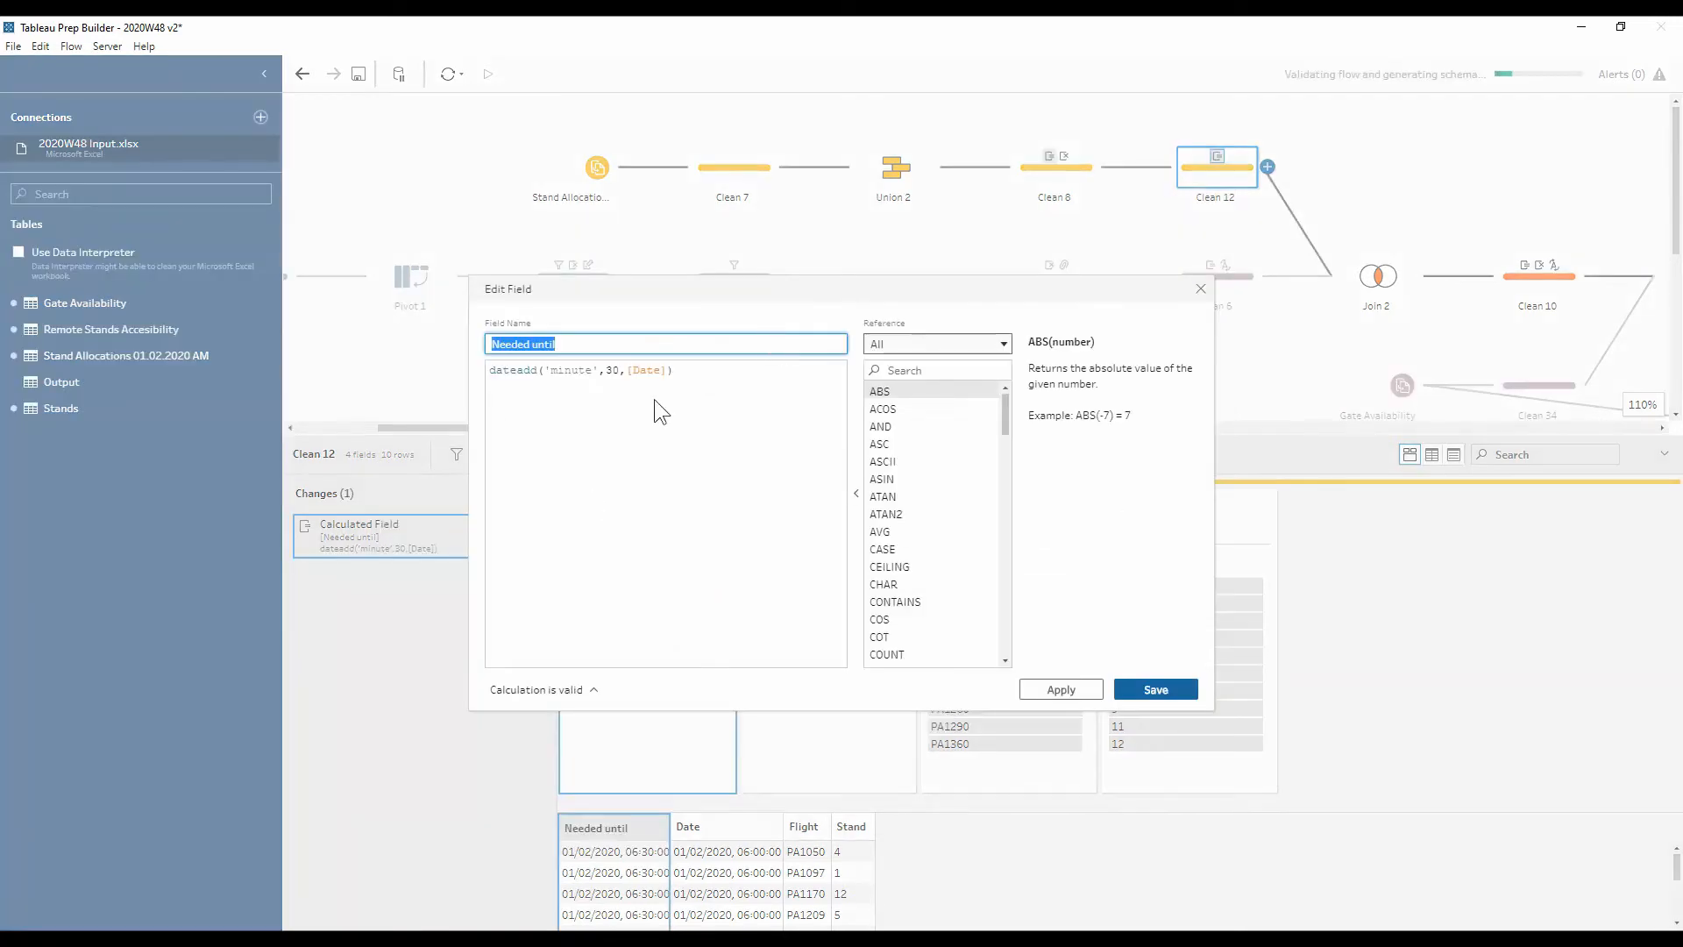
Close the Needed until calculation and view Clean 10's three changes and 29 rows
click(1201, 287)
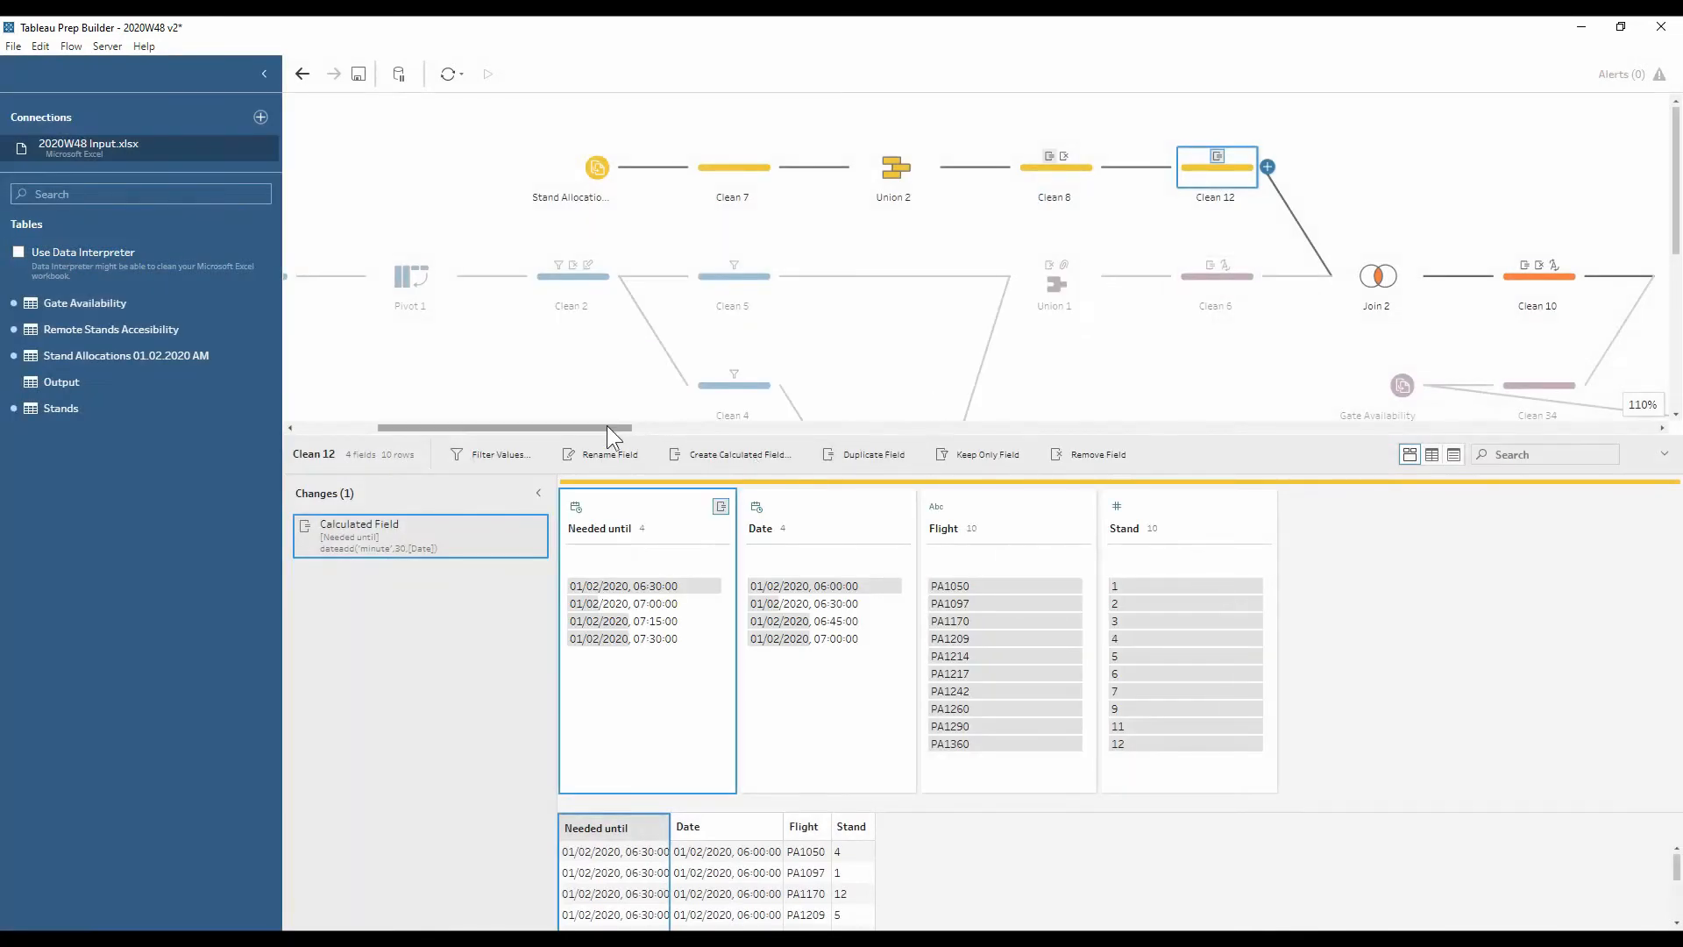
drag(606, 424, 711, 423)
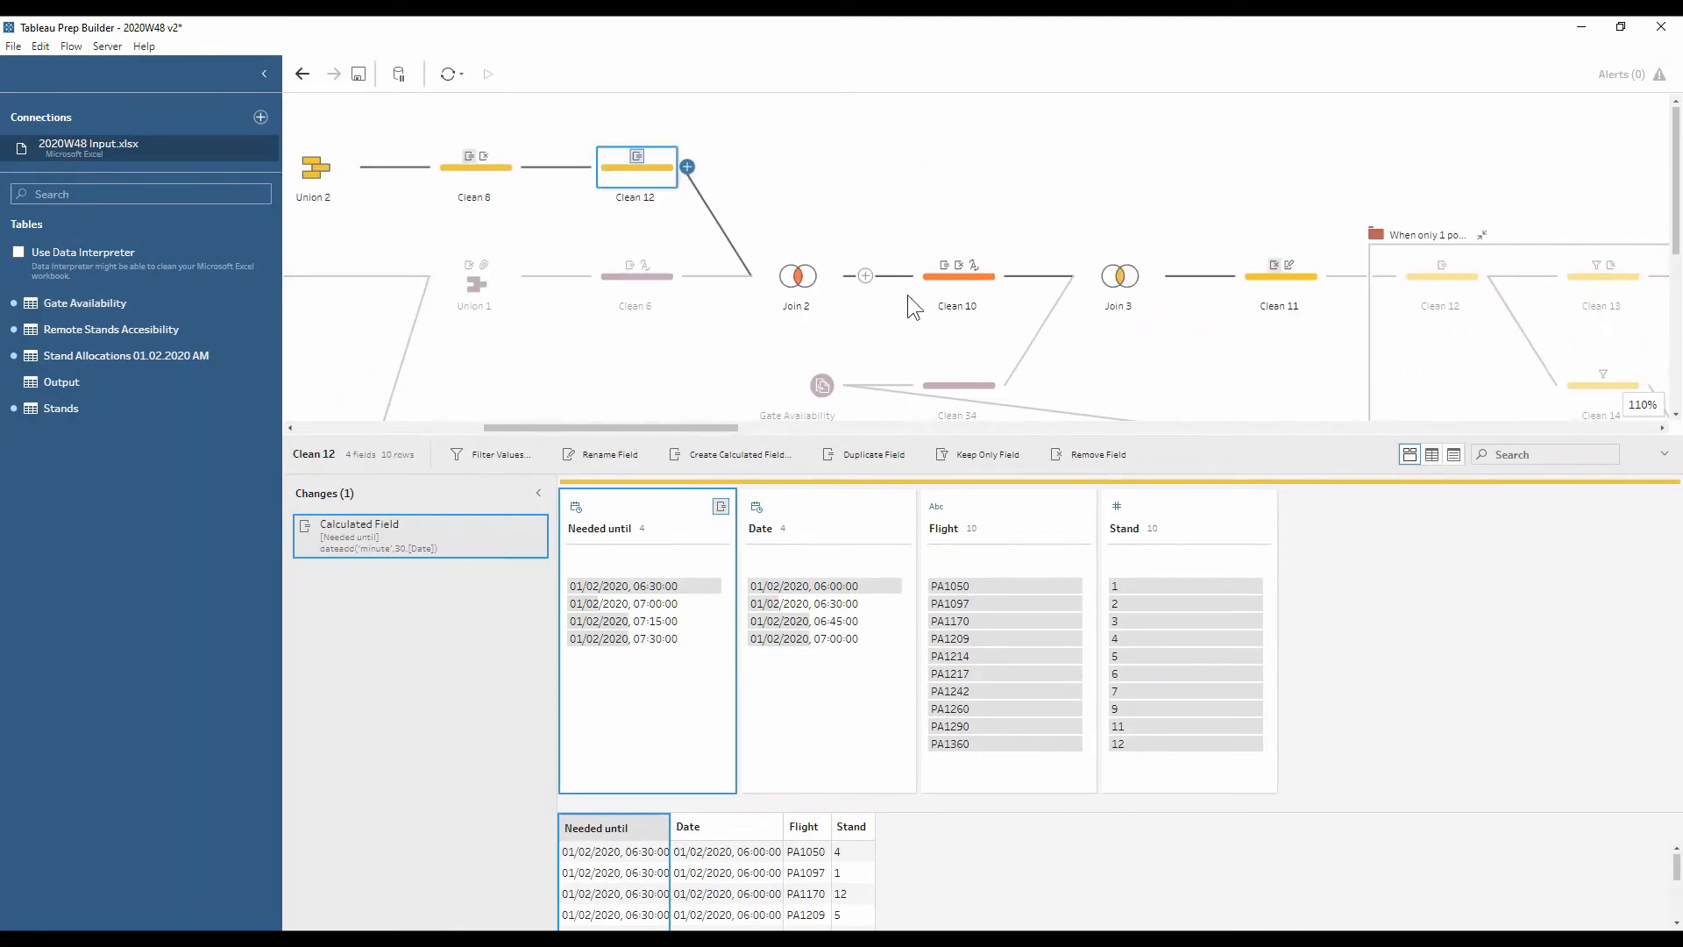
click(944, 284)
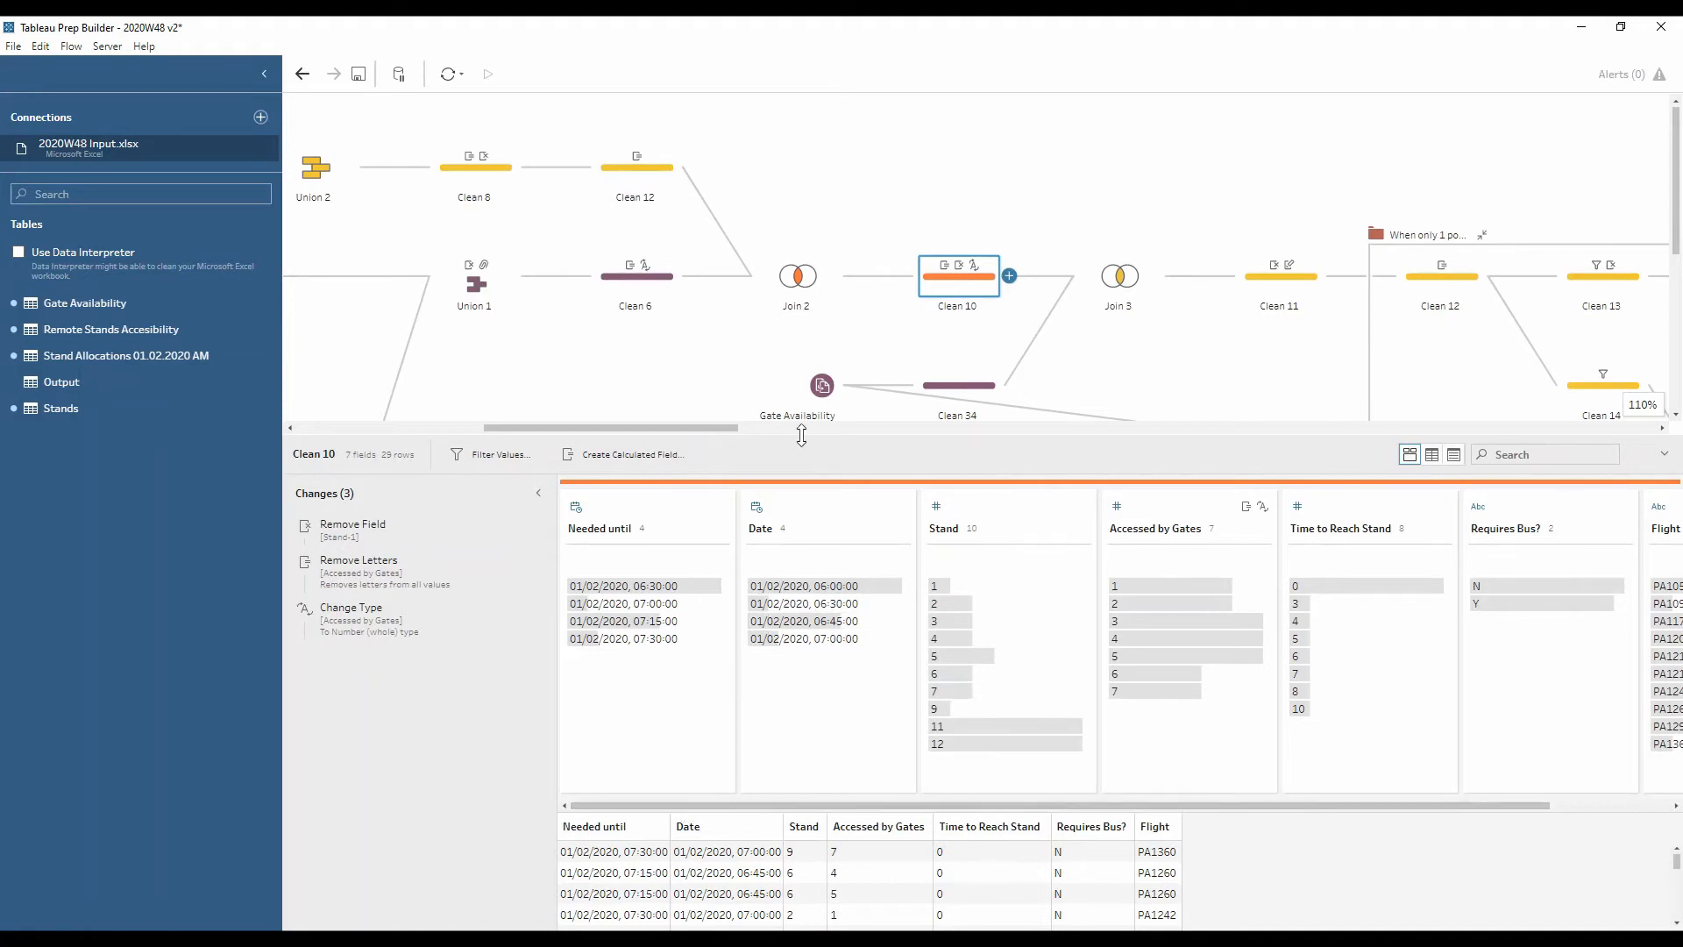
Preview Clean 34's gate availability, then view Join 3's date-window and gate inner join (87 rows)
drag(802, 436, 805, 447)
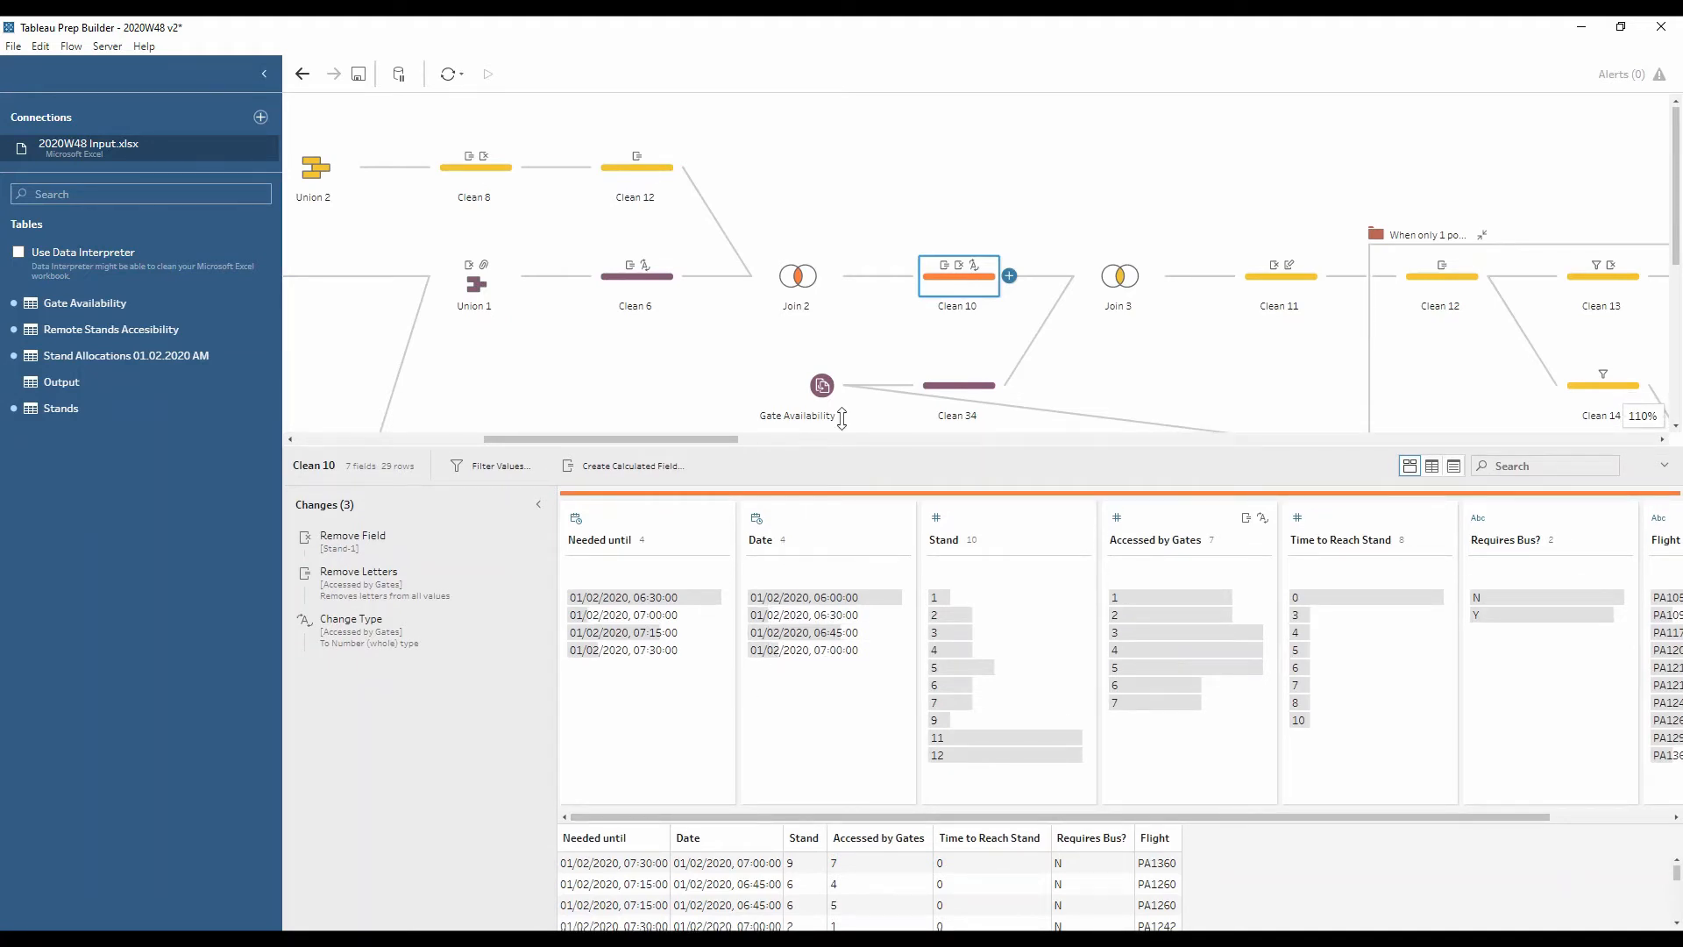
click(966, 372)
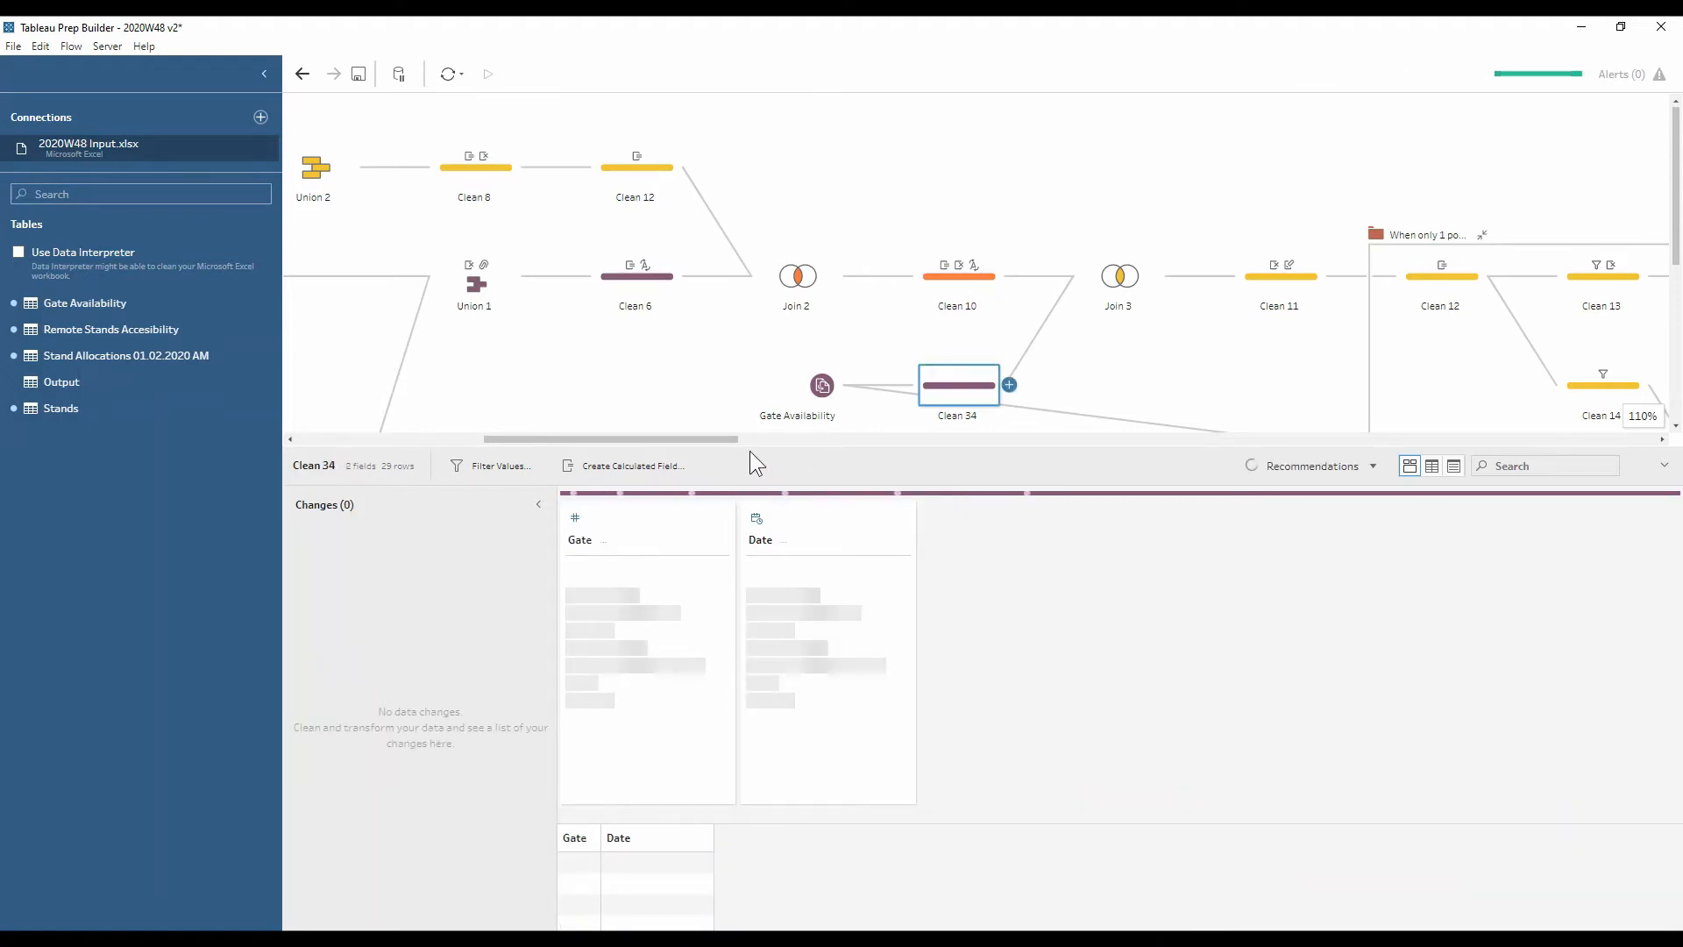
drag(748, 449, 748, 436)
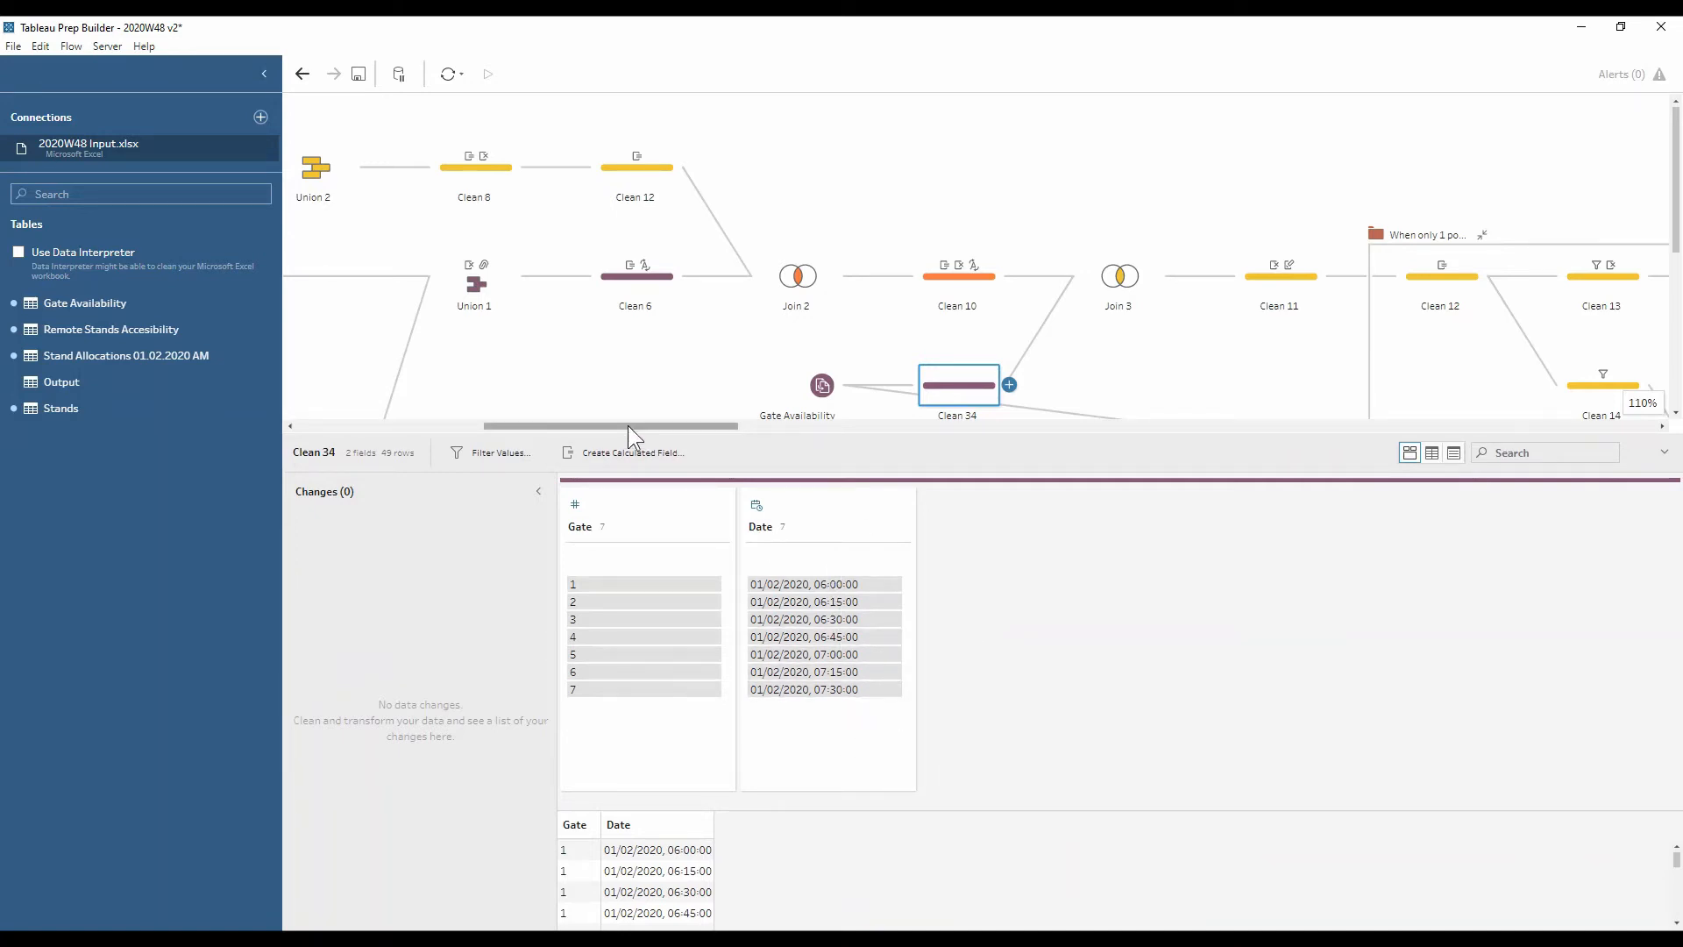
click(1132, 271)
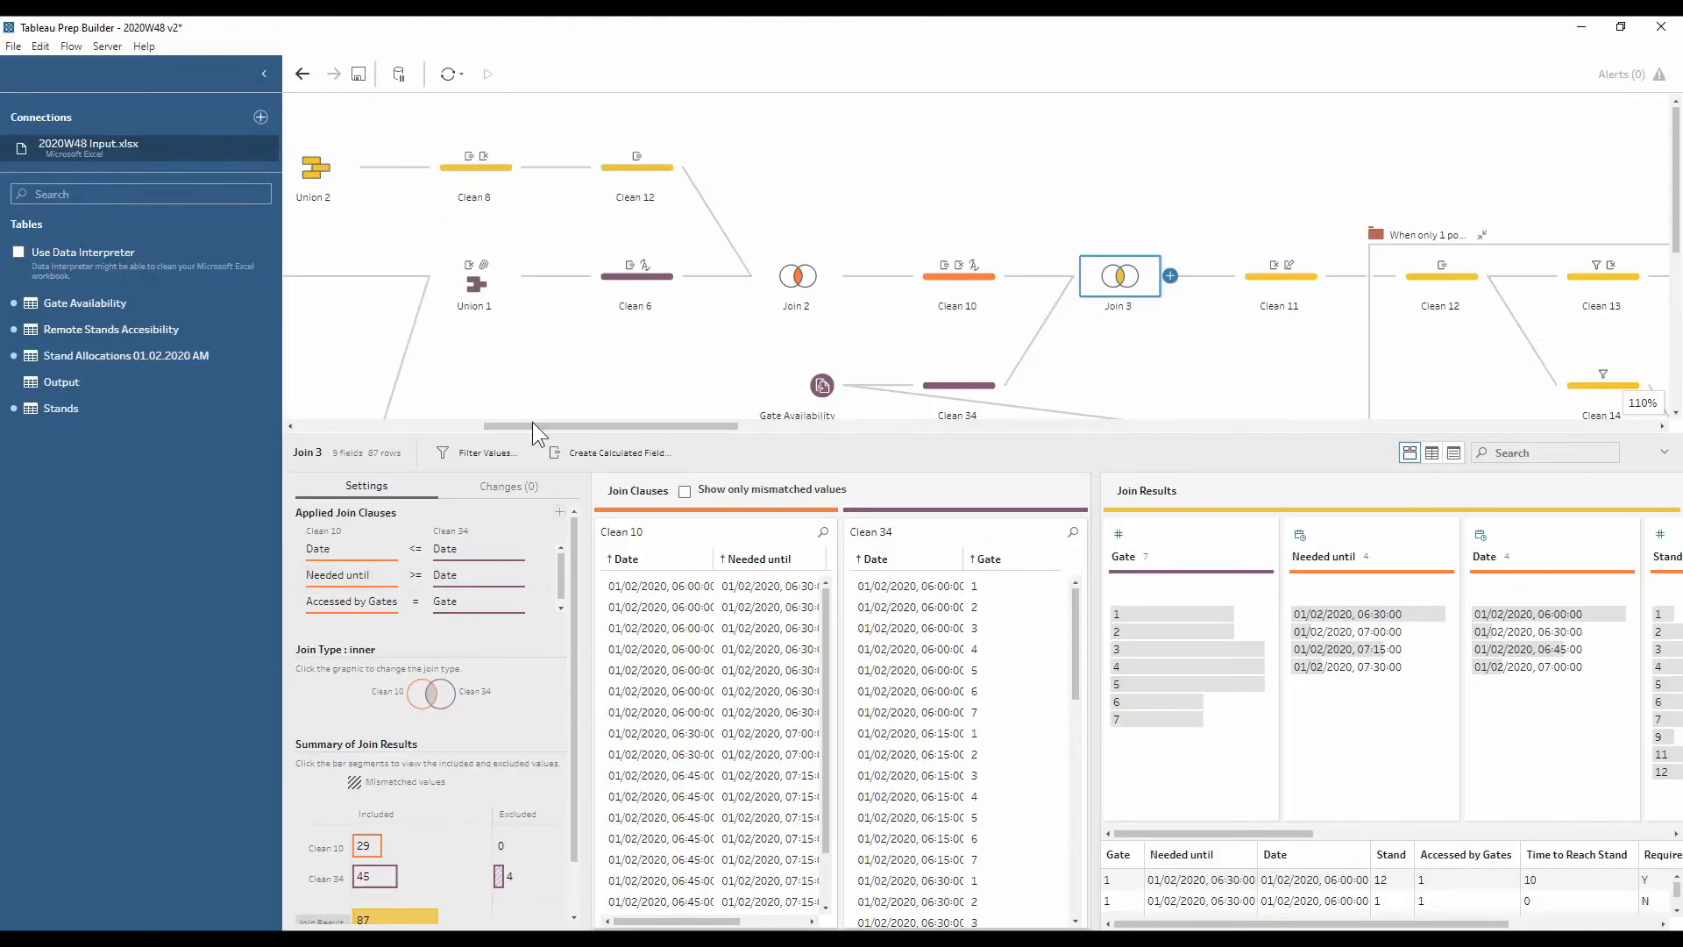
Highlight flight PA1097's gates, stands and boarding times in the Clean 11 profile
drag(651, 219, 689, 227)
drag(552, 428, 656, 444)
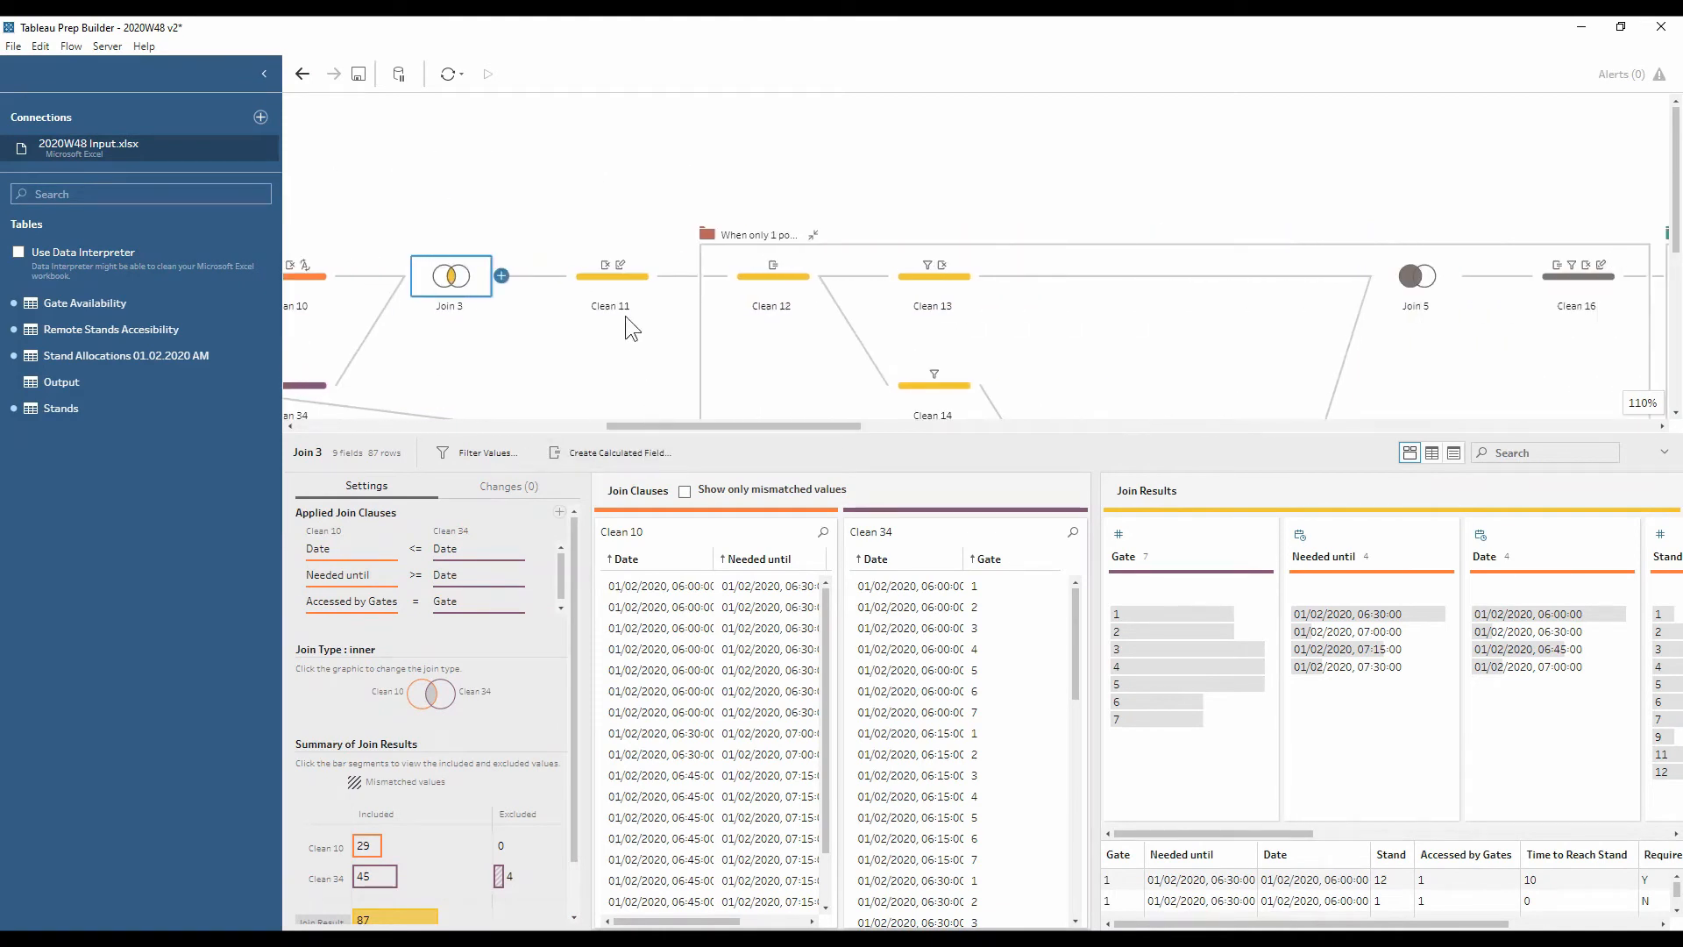
click(615, 293)
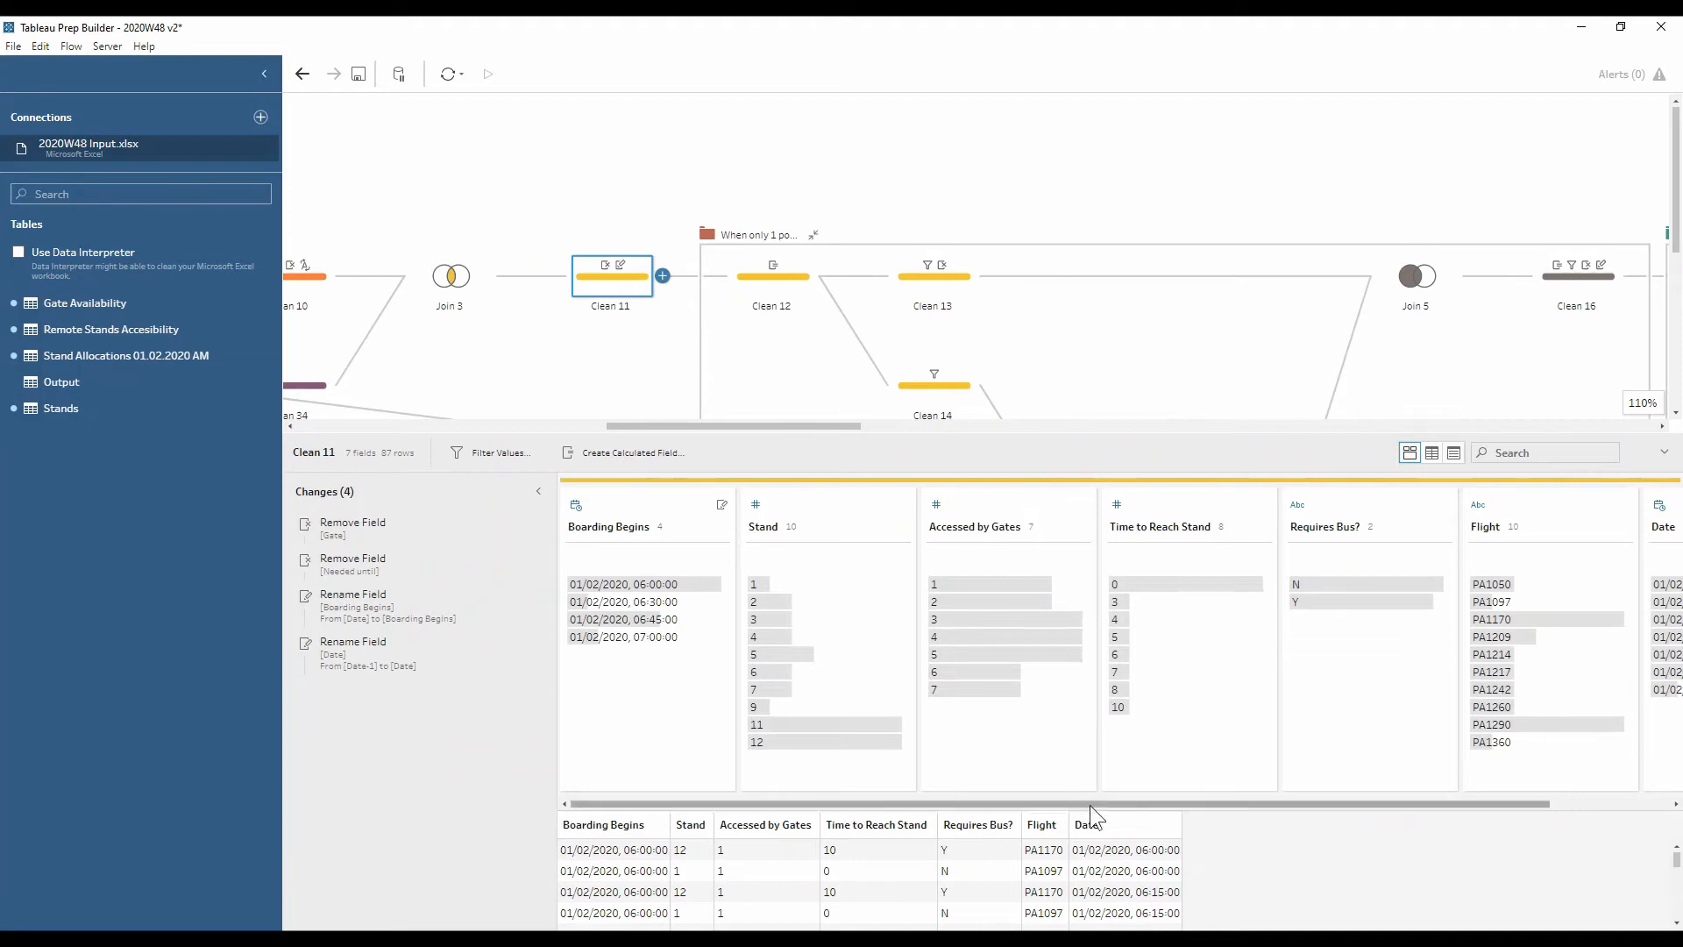
drag(1091, 805, 1249, 801)
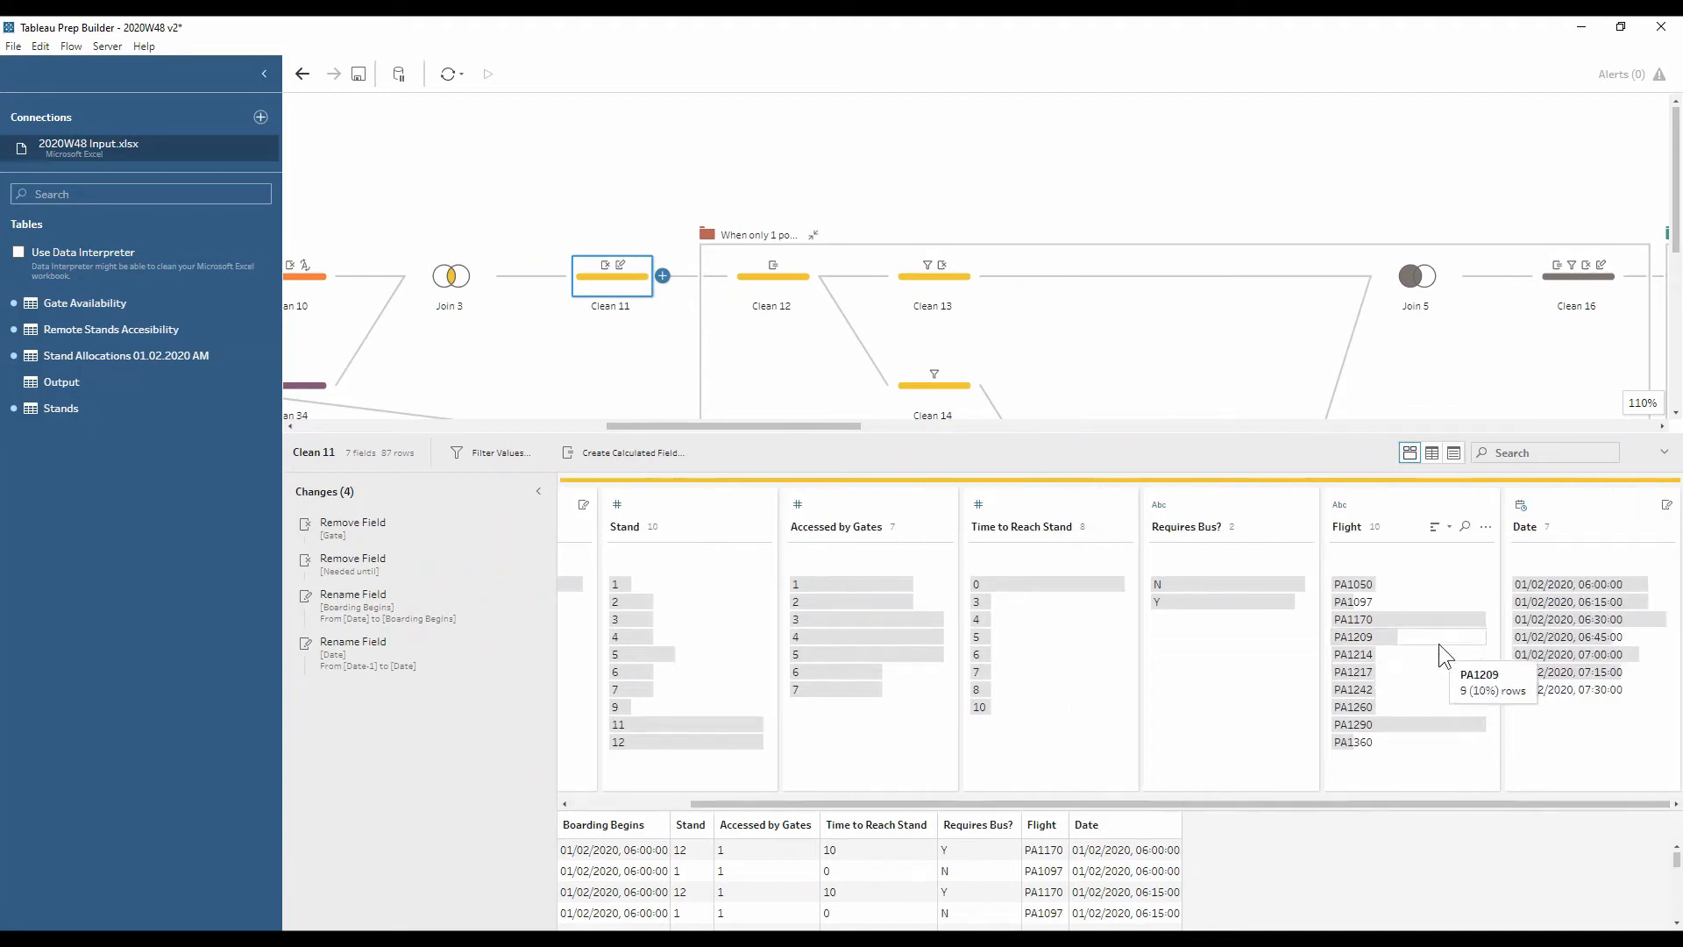
click(1417, 600)
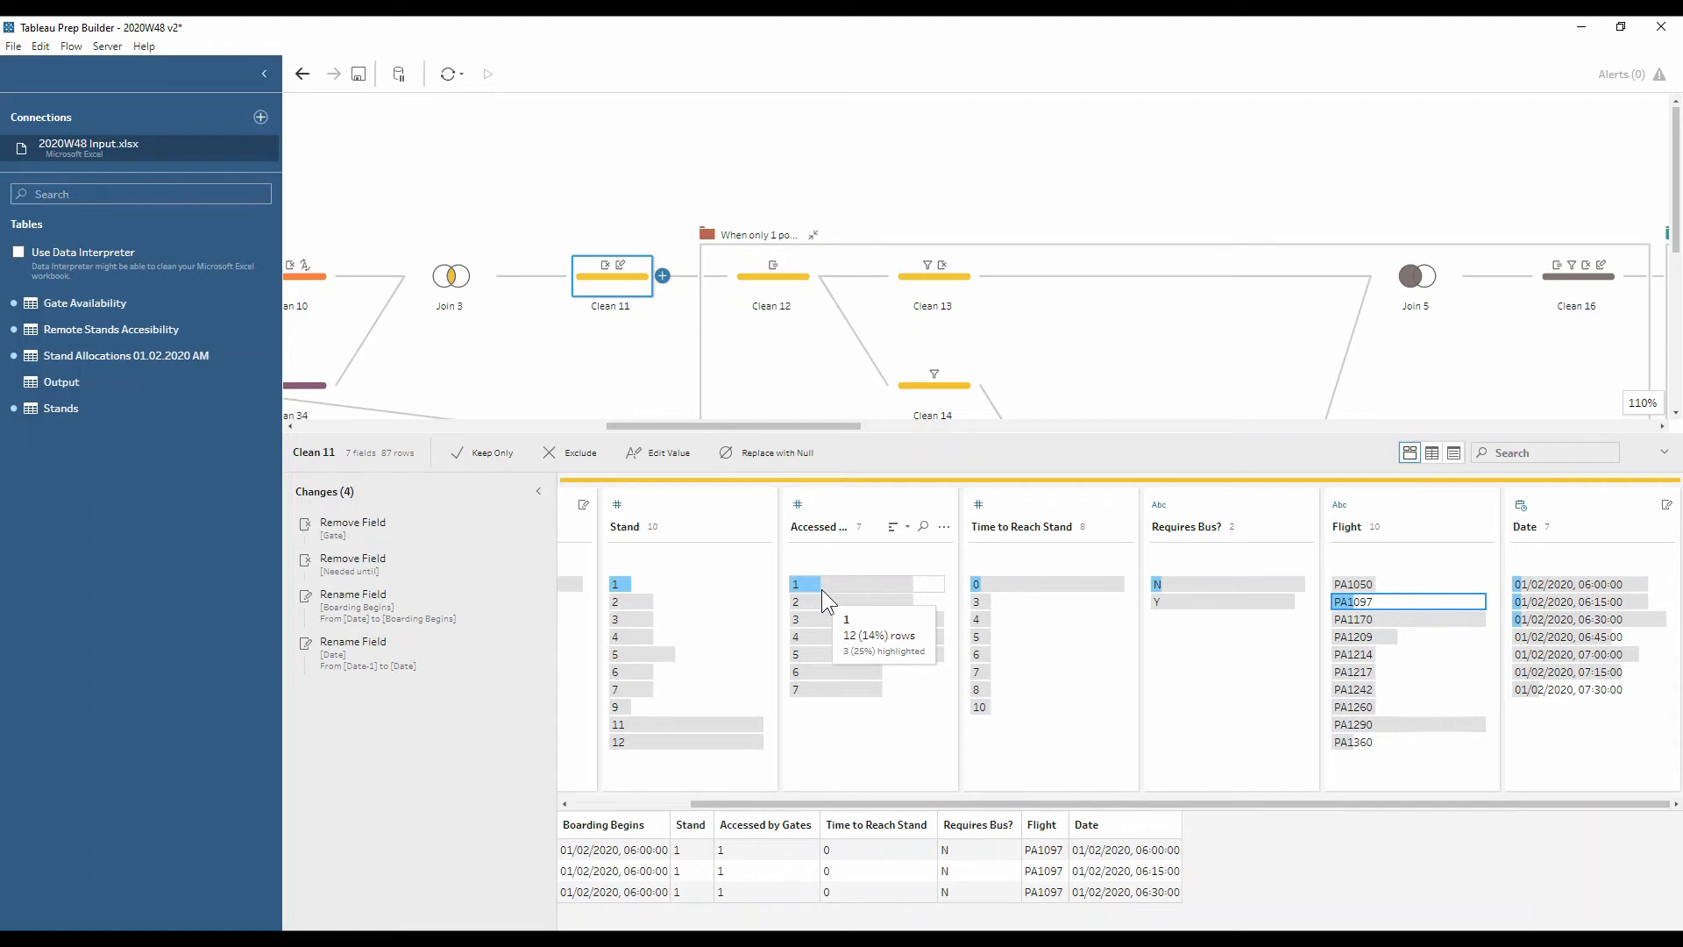
scroll(735, 368, down, 1)
drag(722, 426, 629, 366)
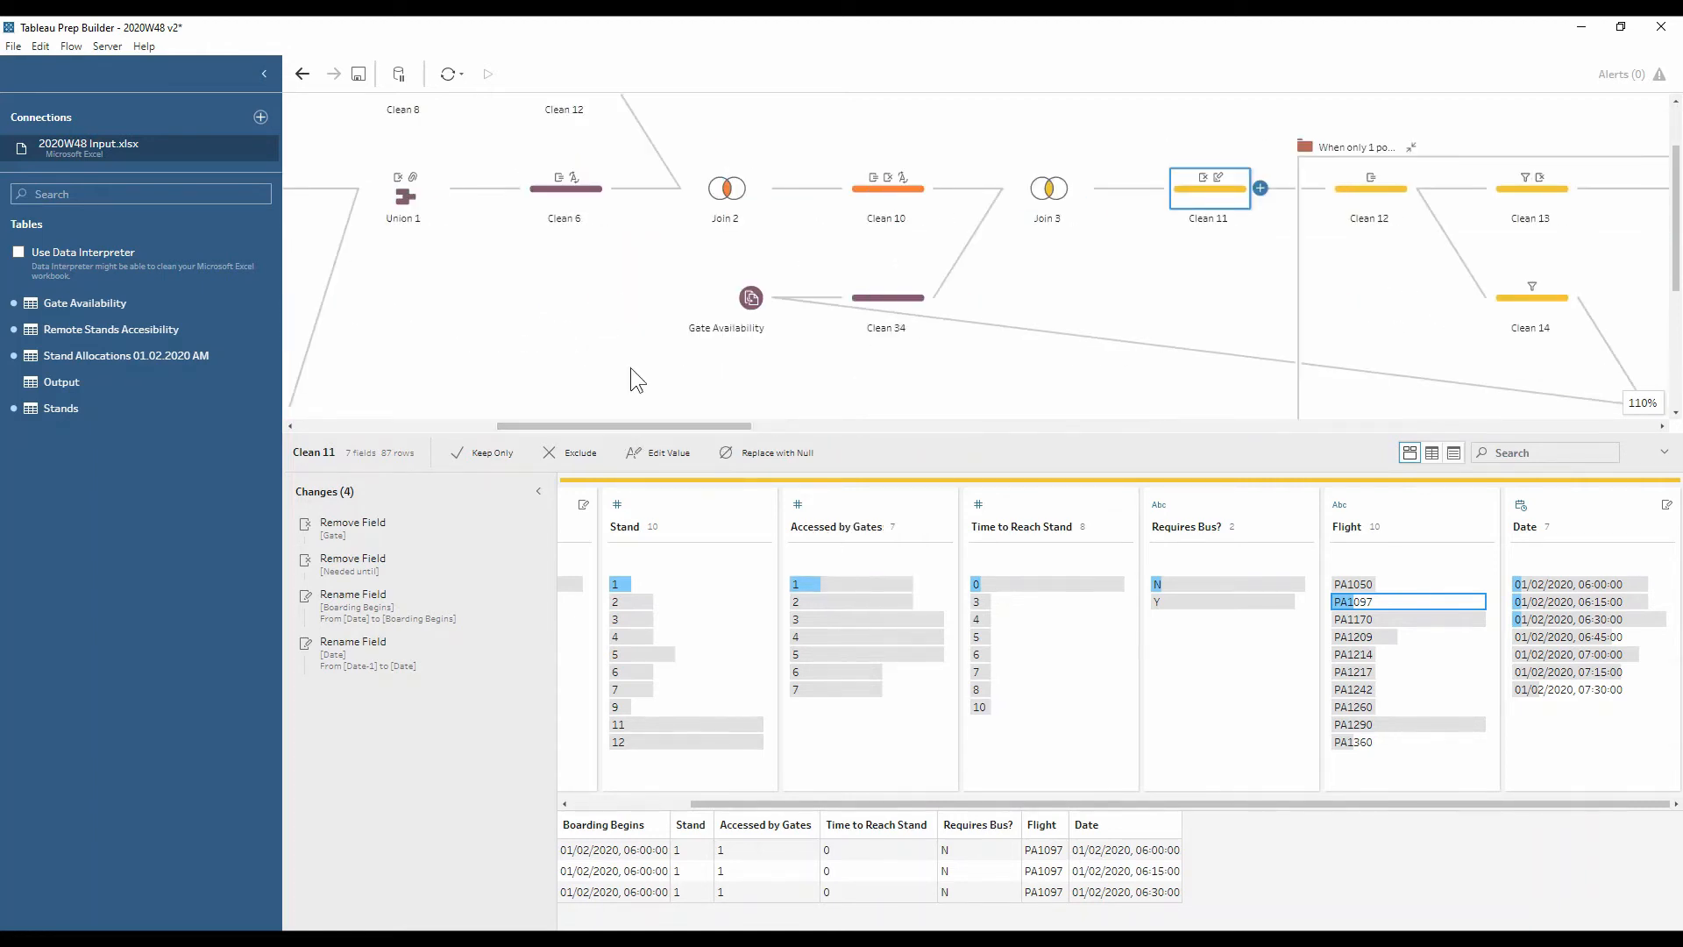
drag(709, 425, 824, 349)
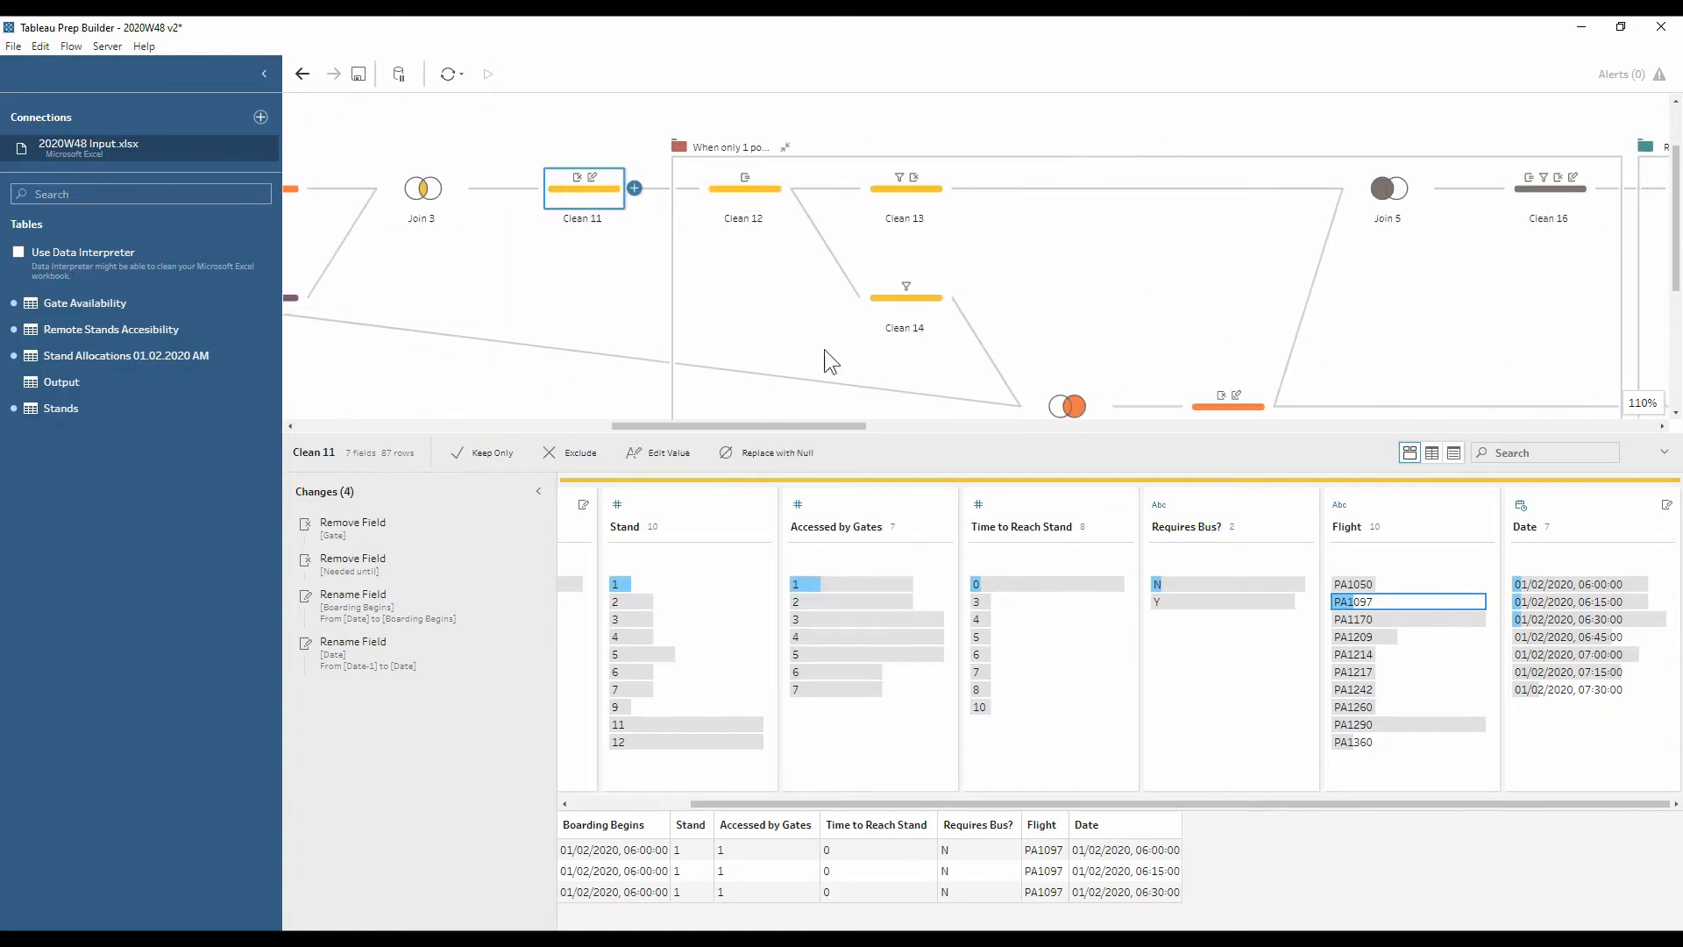
drag(738, 797, 619, 805)
Review Clean 12's gate count, Clean 14's single-gate flights and Clean 13's multi-gate flights
click(767, 207)
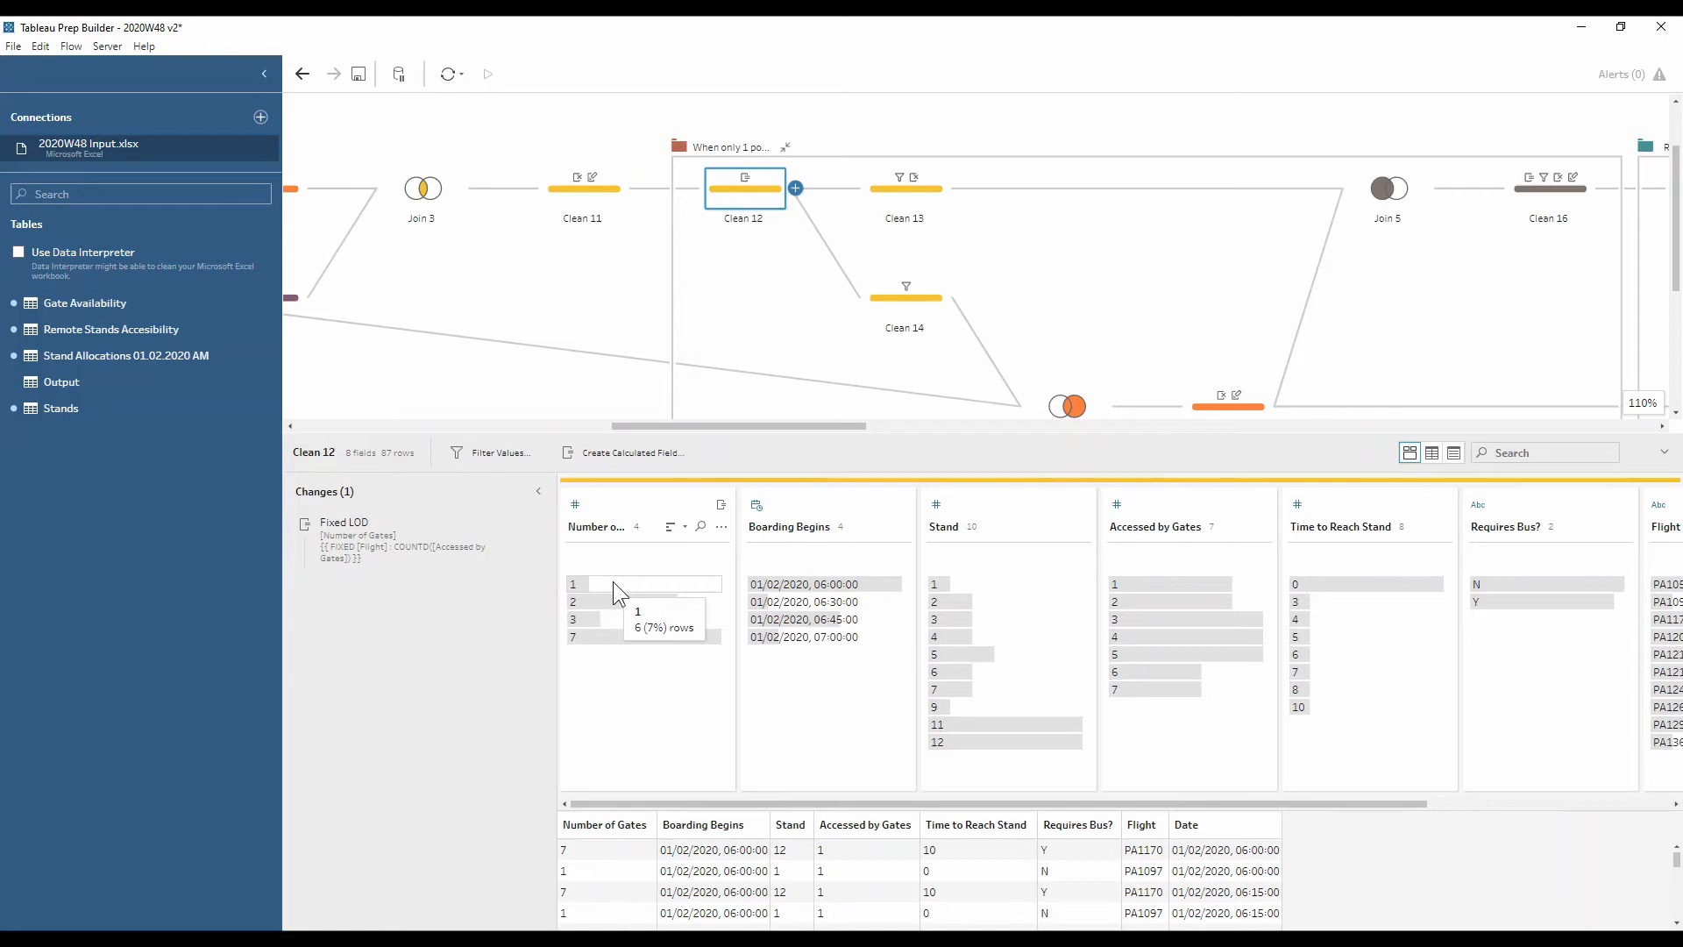
click(932, 295)
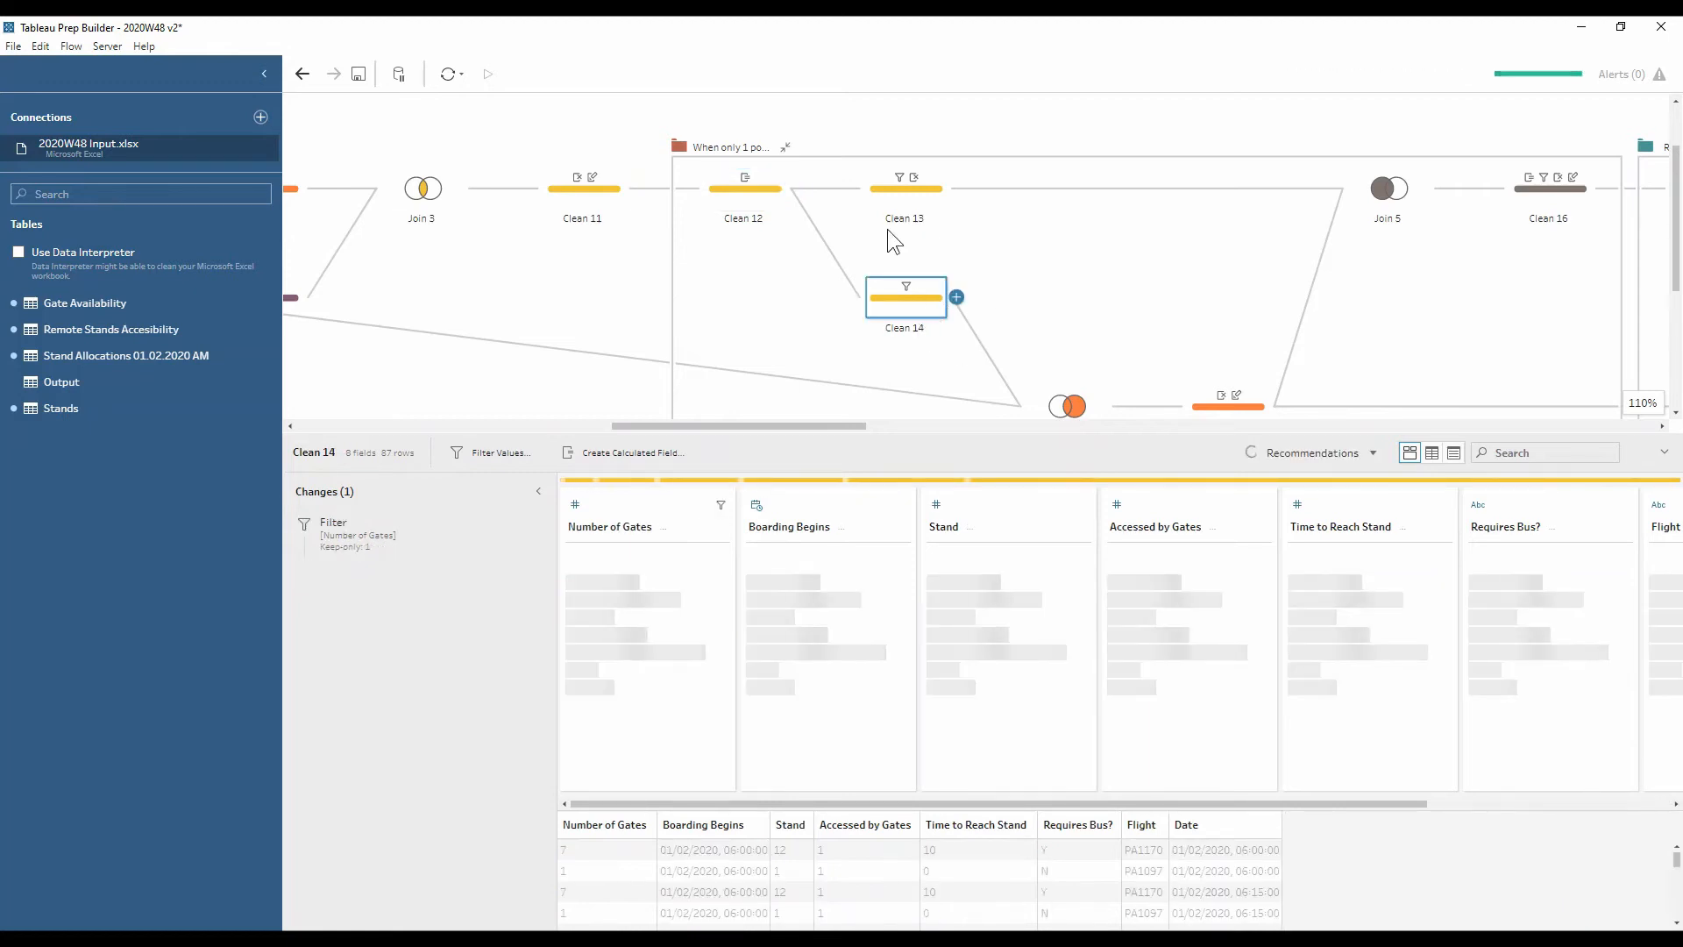
click(908, 191)
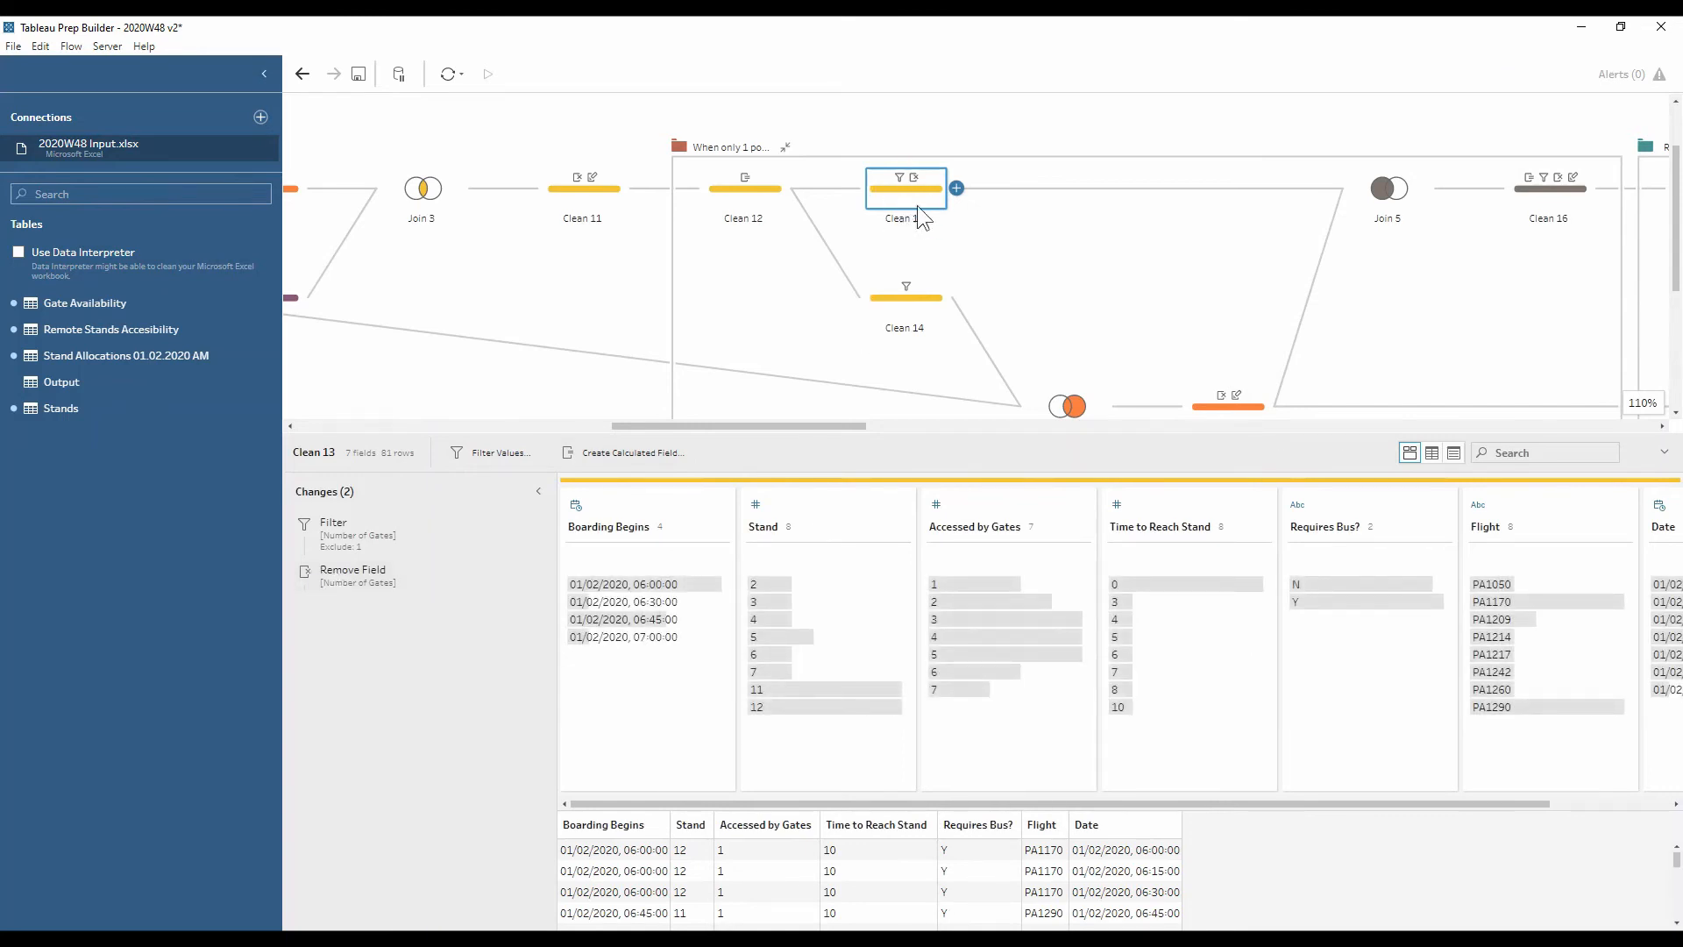
Review Join 4's settings and results and the Clean 15 profile
scroll(966, 265, down, 1)
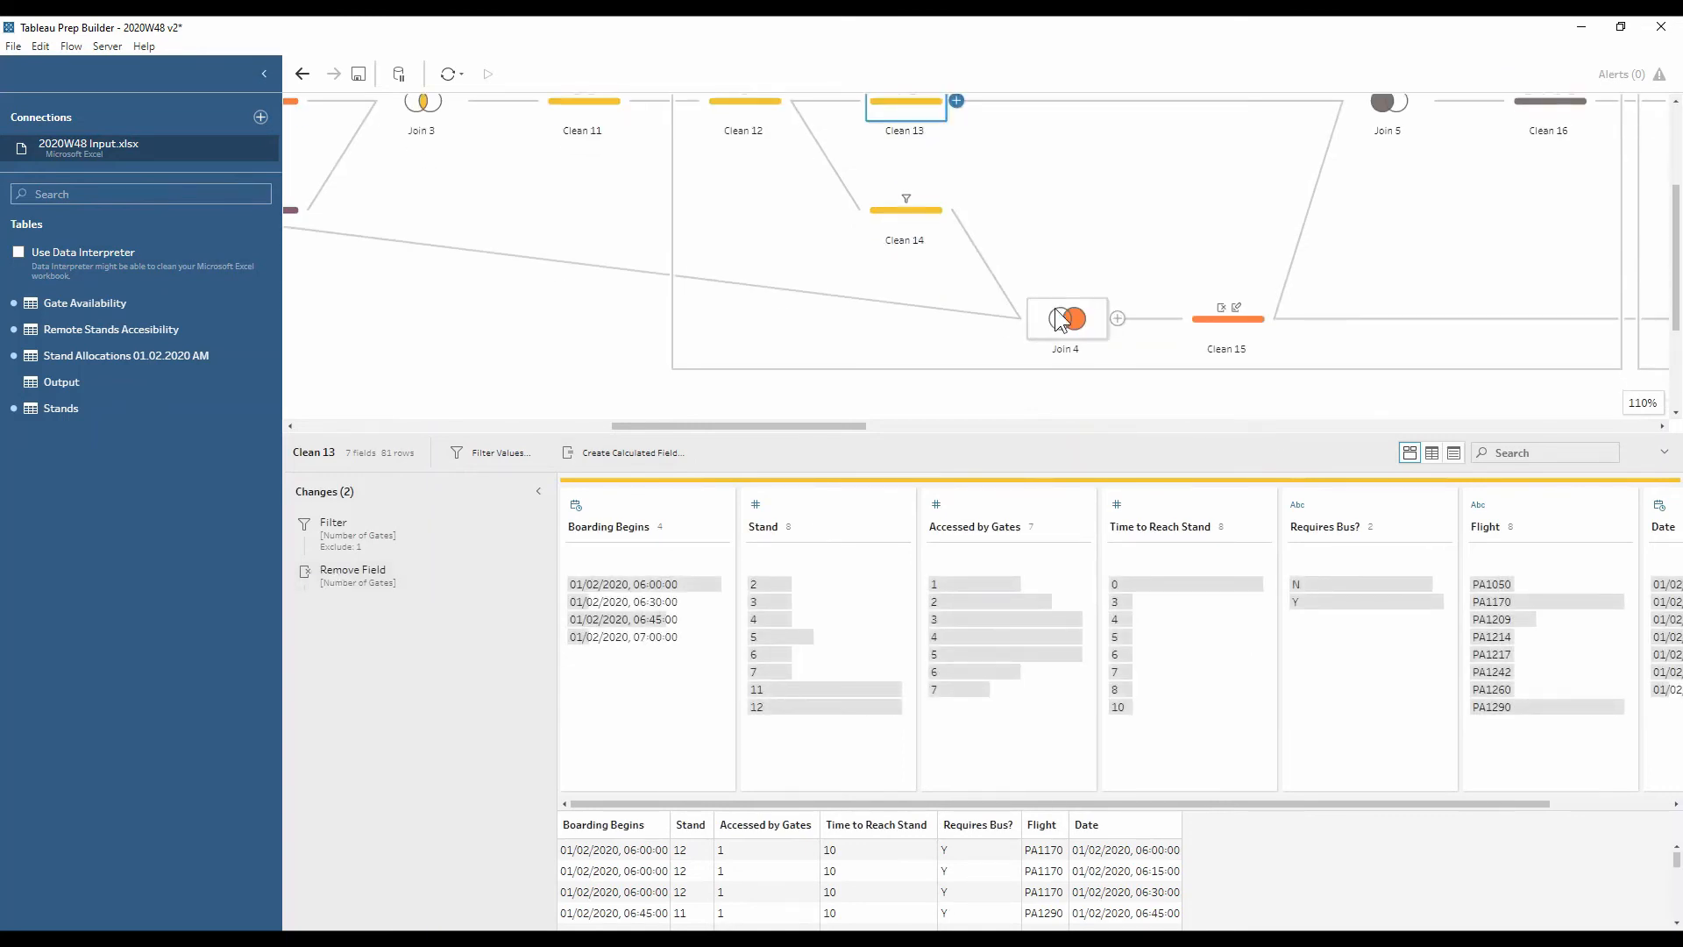
click(1057, 313)
mouse_move(796, 426)
mouse_down()
mouse_move(670, 373)
mouse_move(750, 438)
mouse_move(775, 419)
mouse_up()
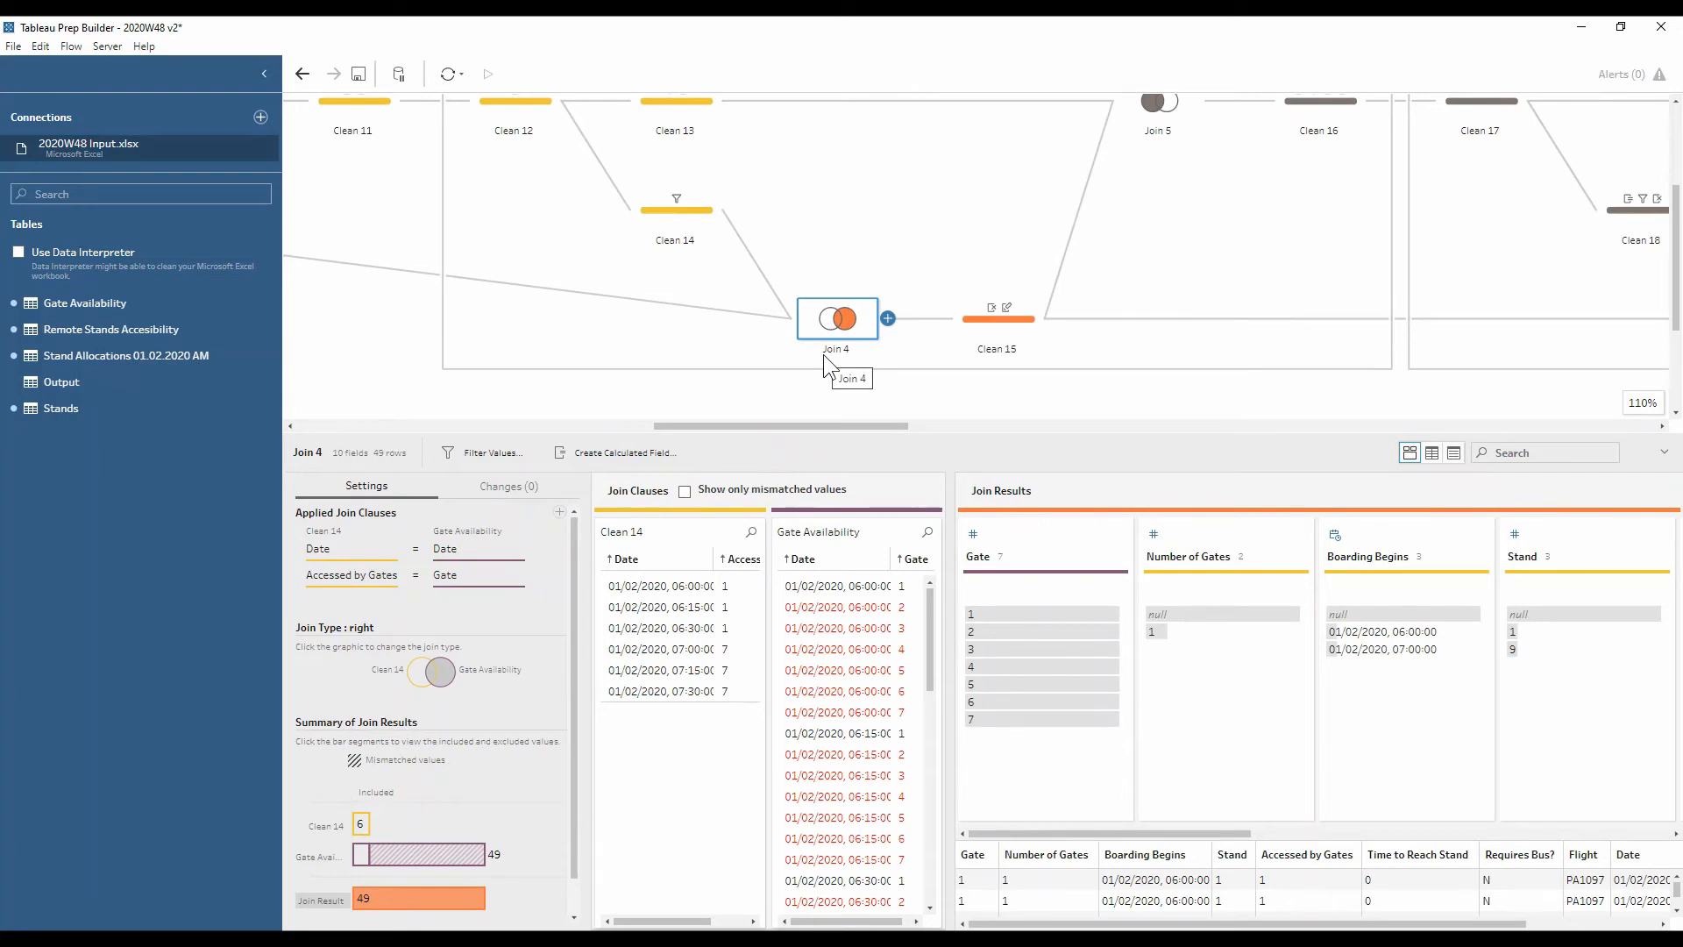
click(977, 322)
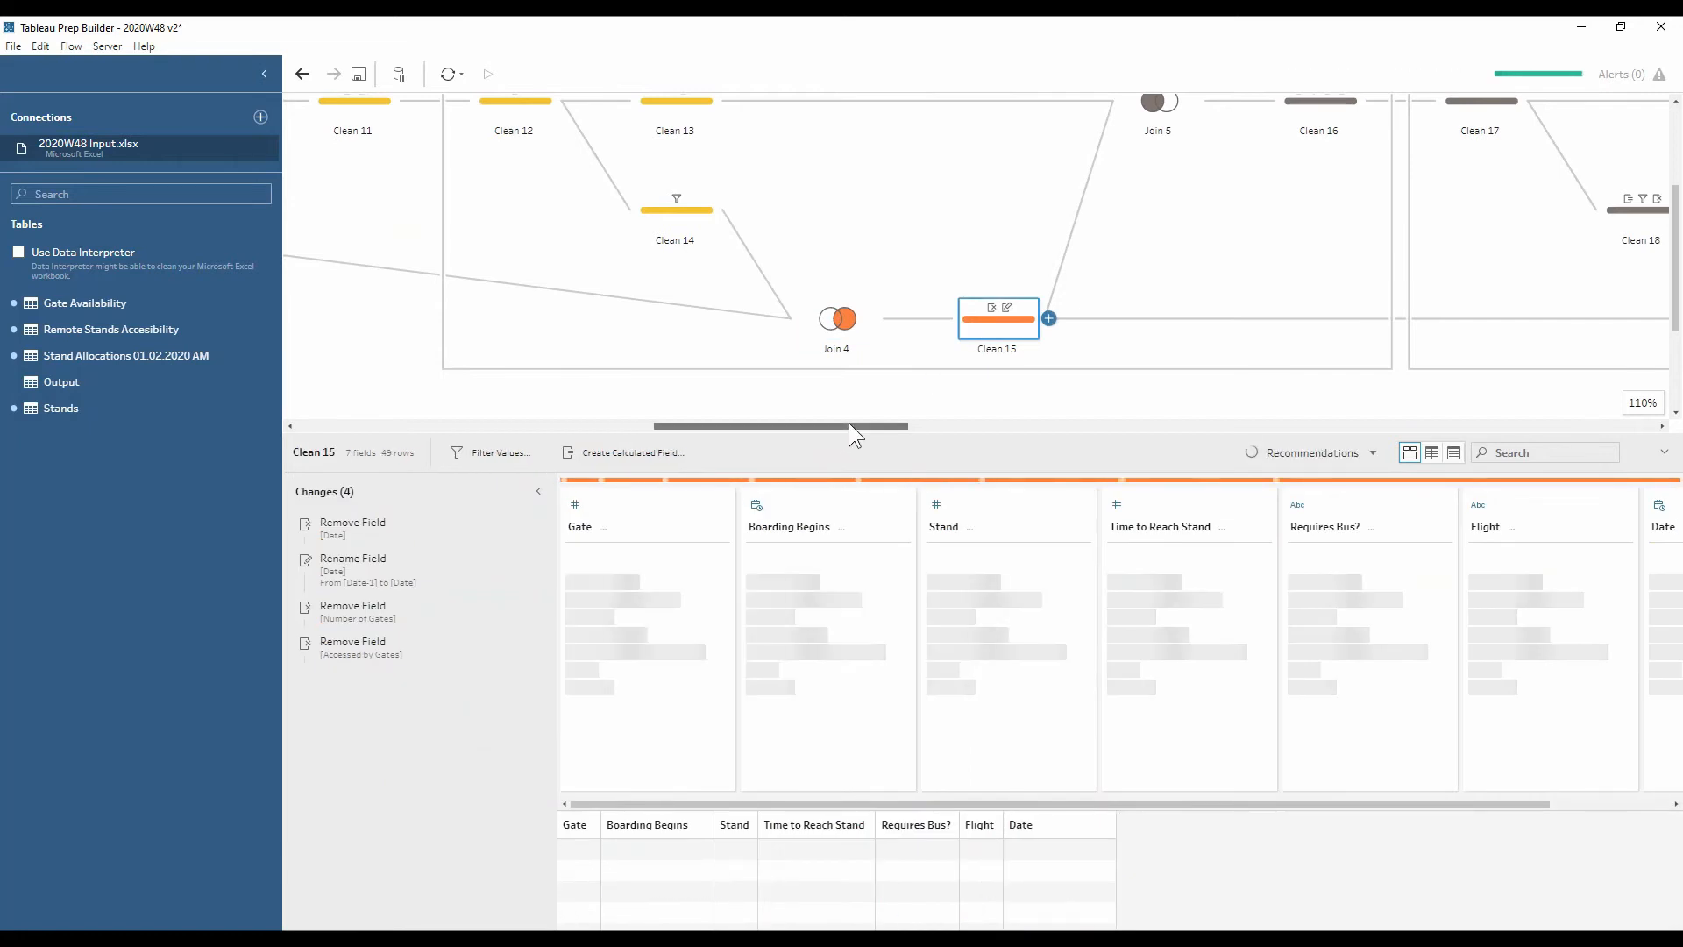
drag(849, 424, 907, 428)
View Join 5's date and gate left join, then Clean 16 with its ten changes
scroll(964, 287, up, 2)
click(843, 271)
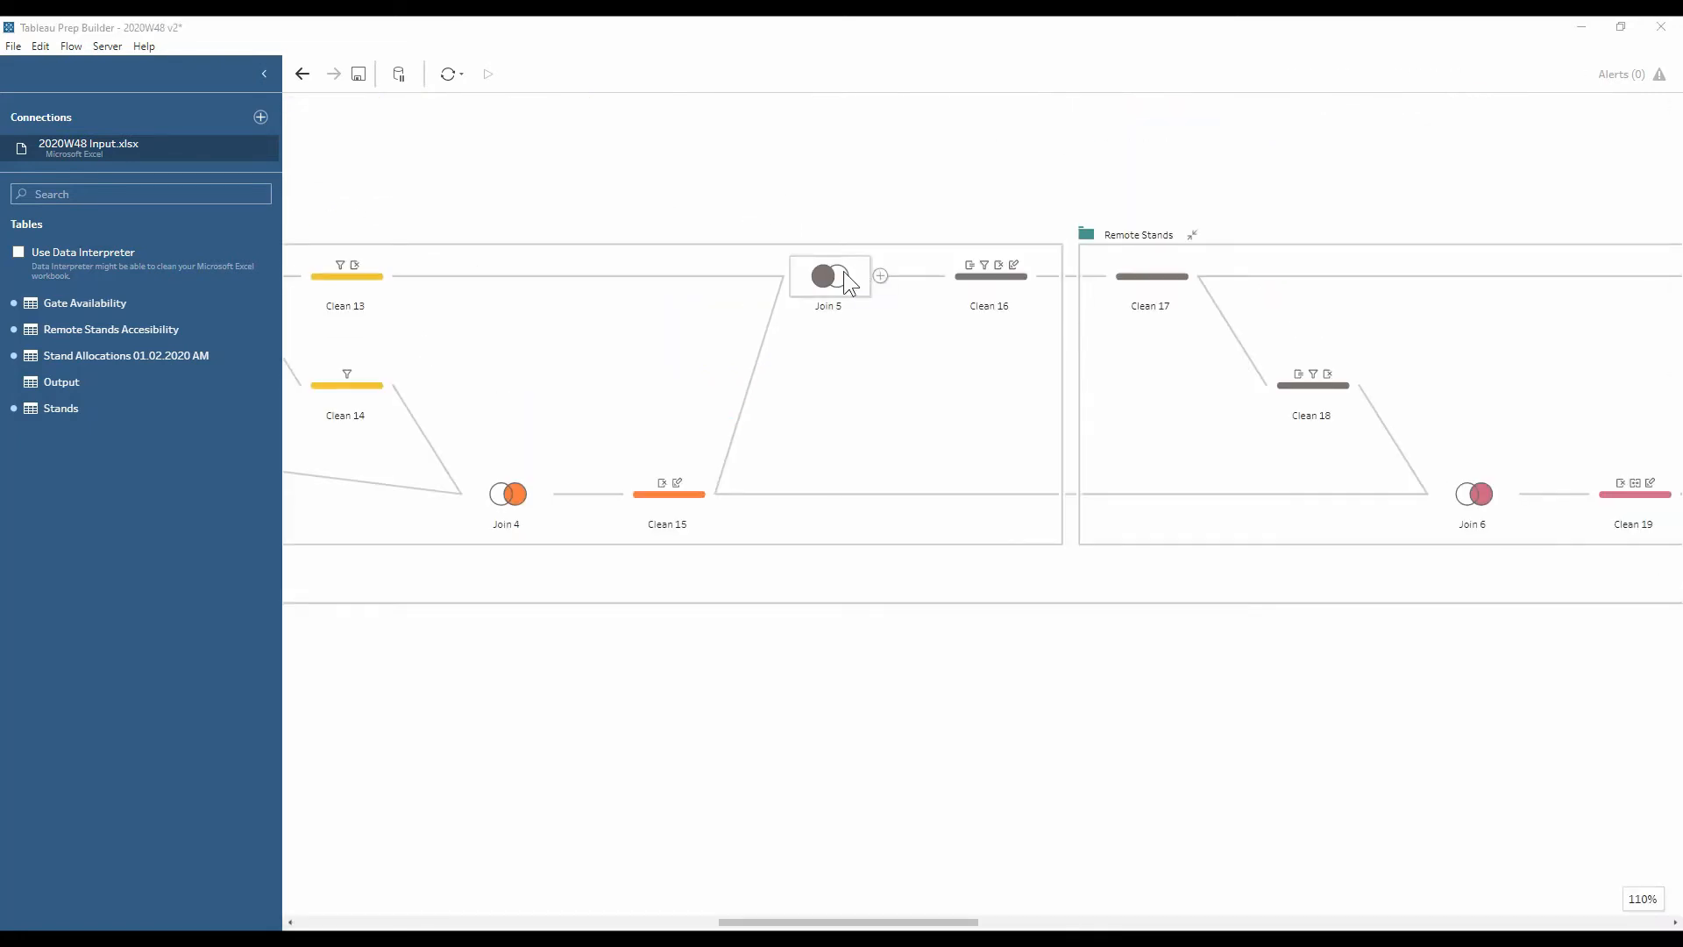
click(840, 272)
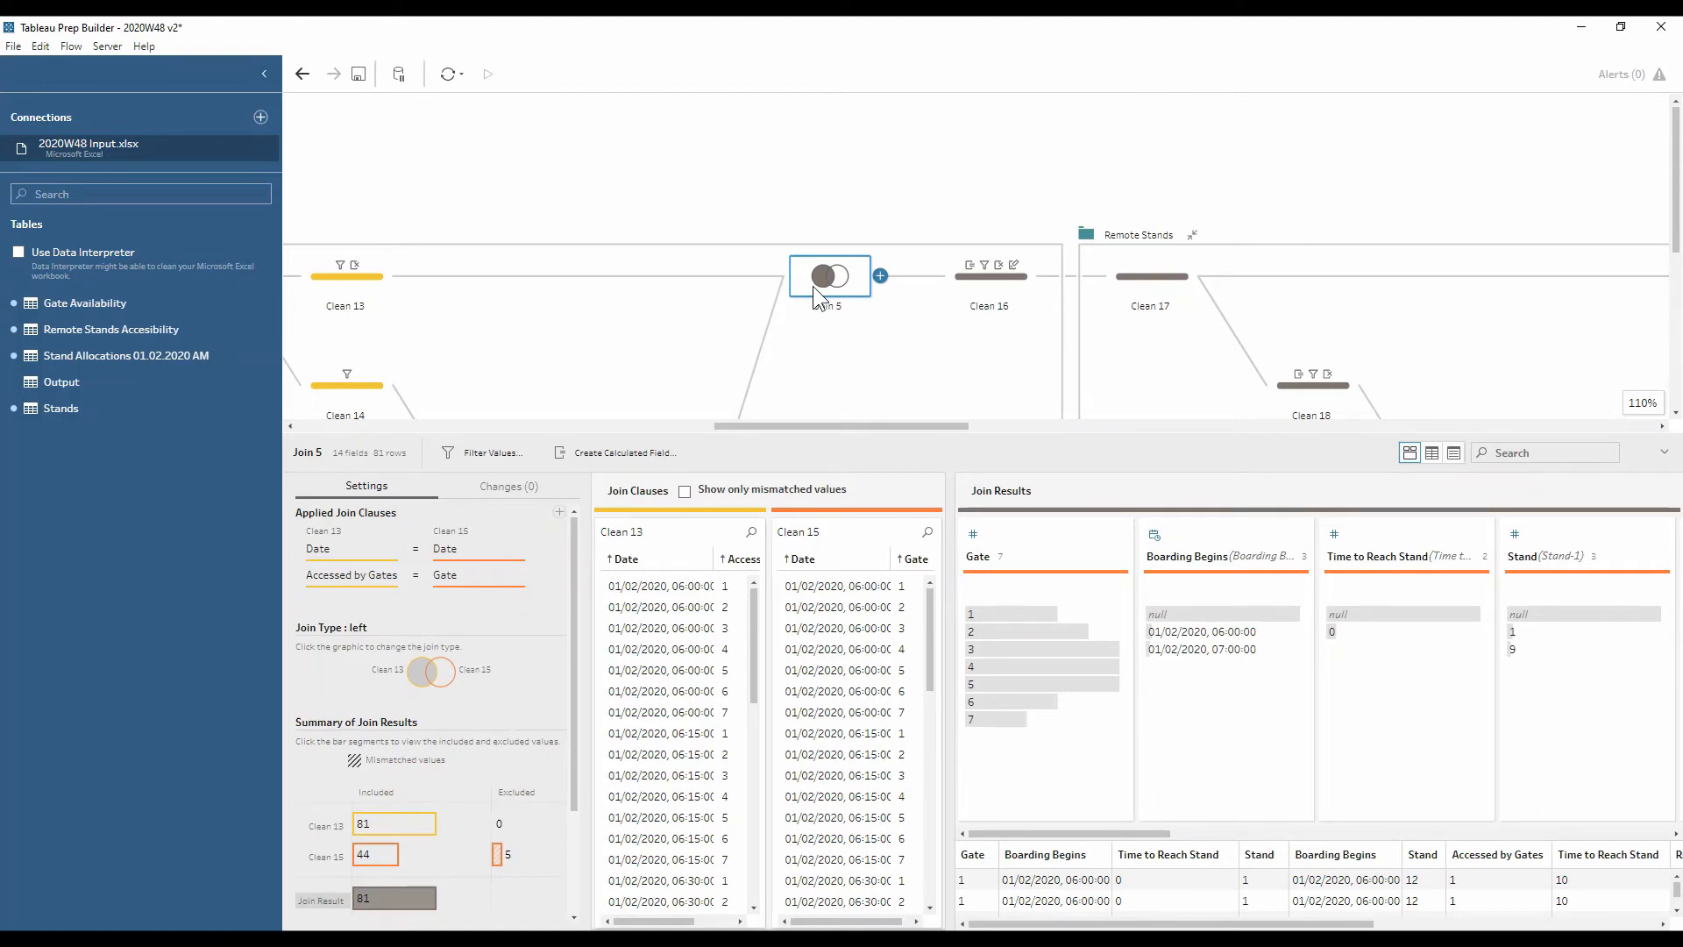
click(981, 286)
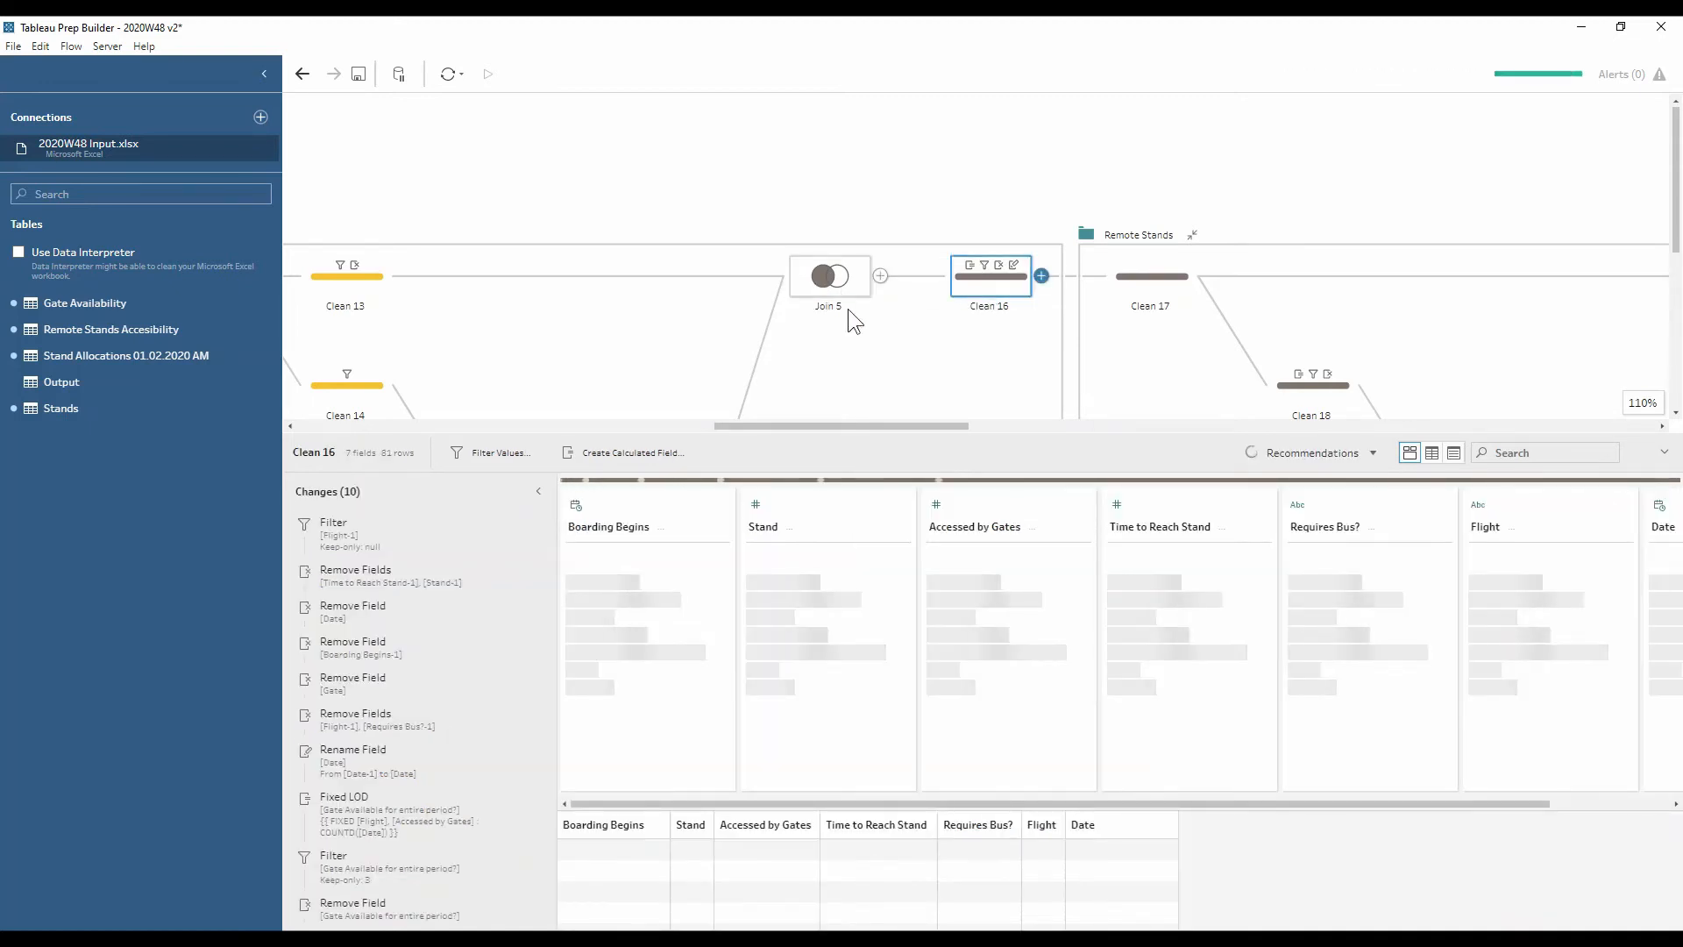
Open Clean 17 and highlight flight PA1050's rows across the profile
click(1129, 284)
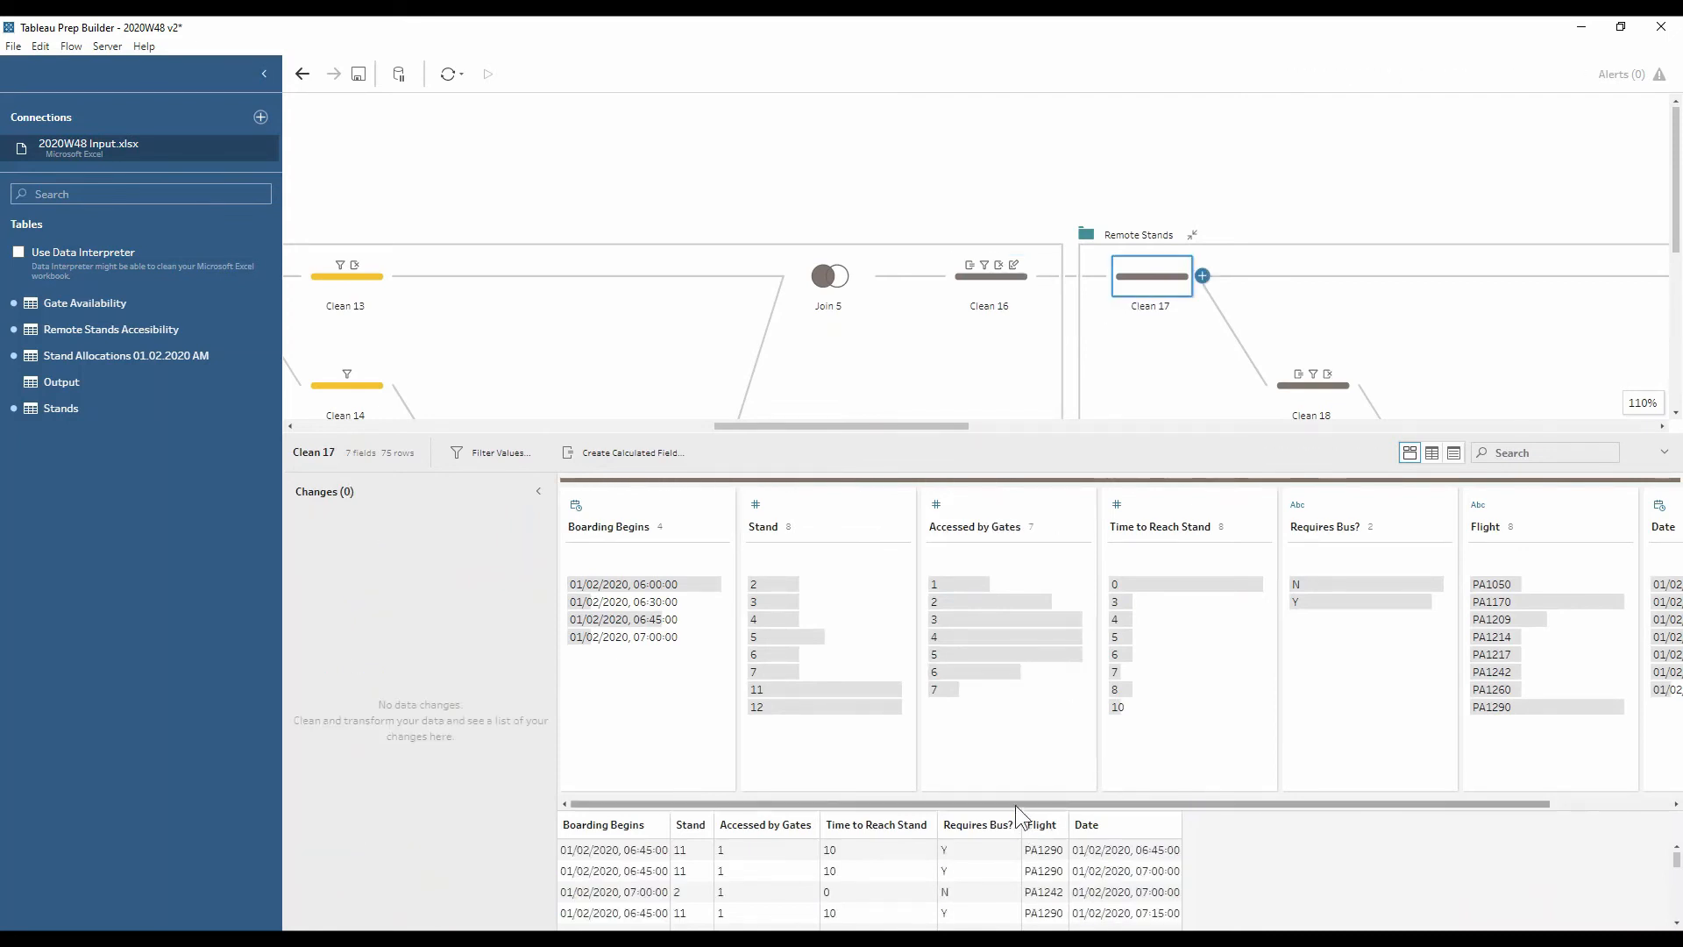
drag(1015, 805, 1186, 800)
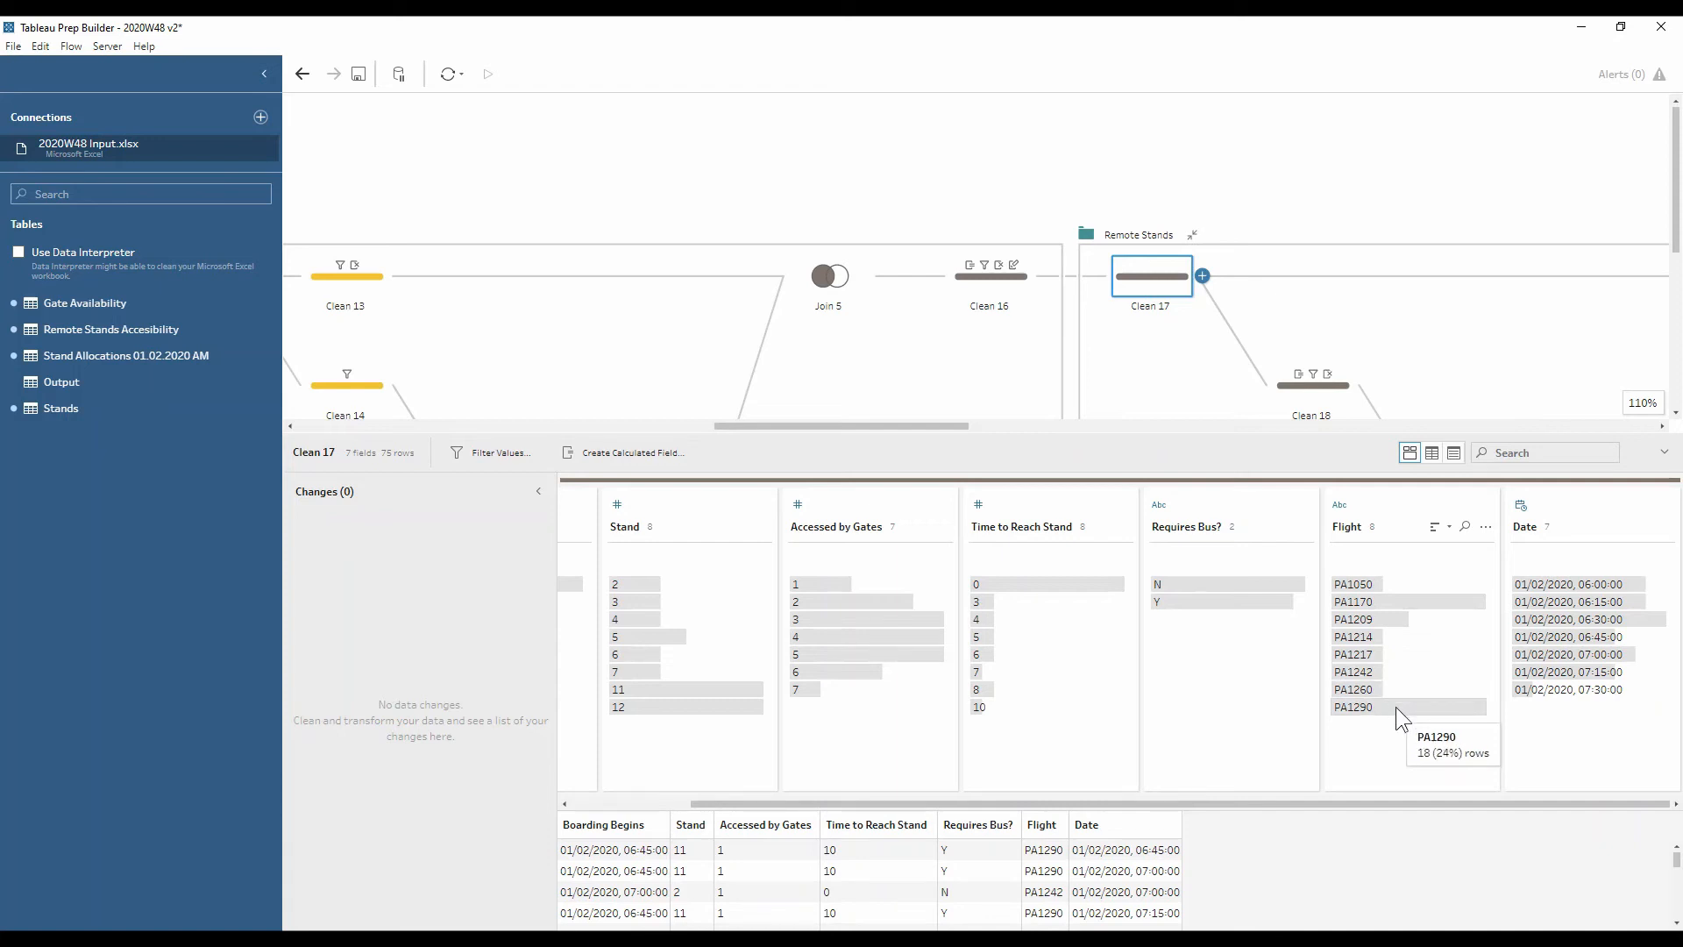
click(1416, 577)
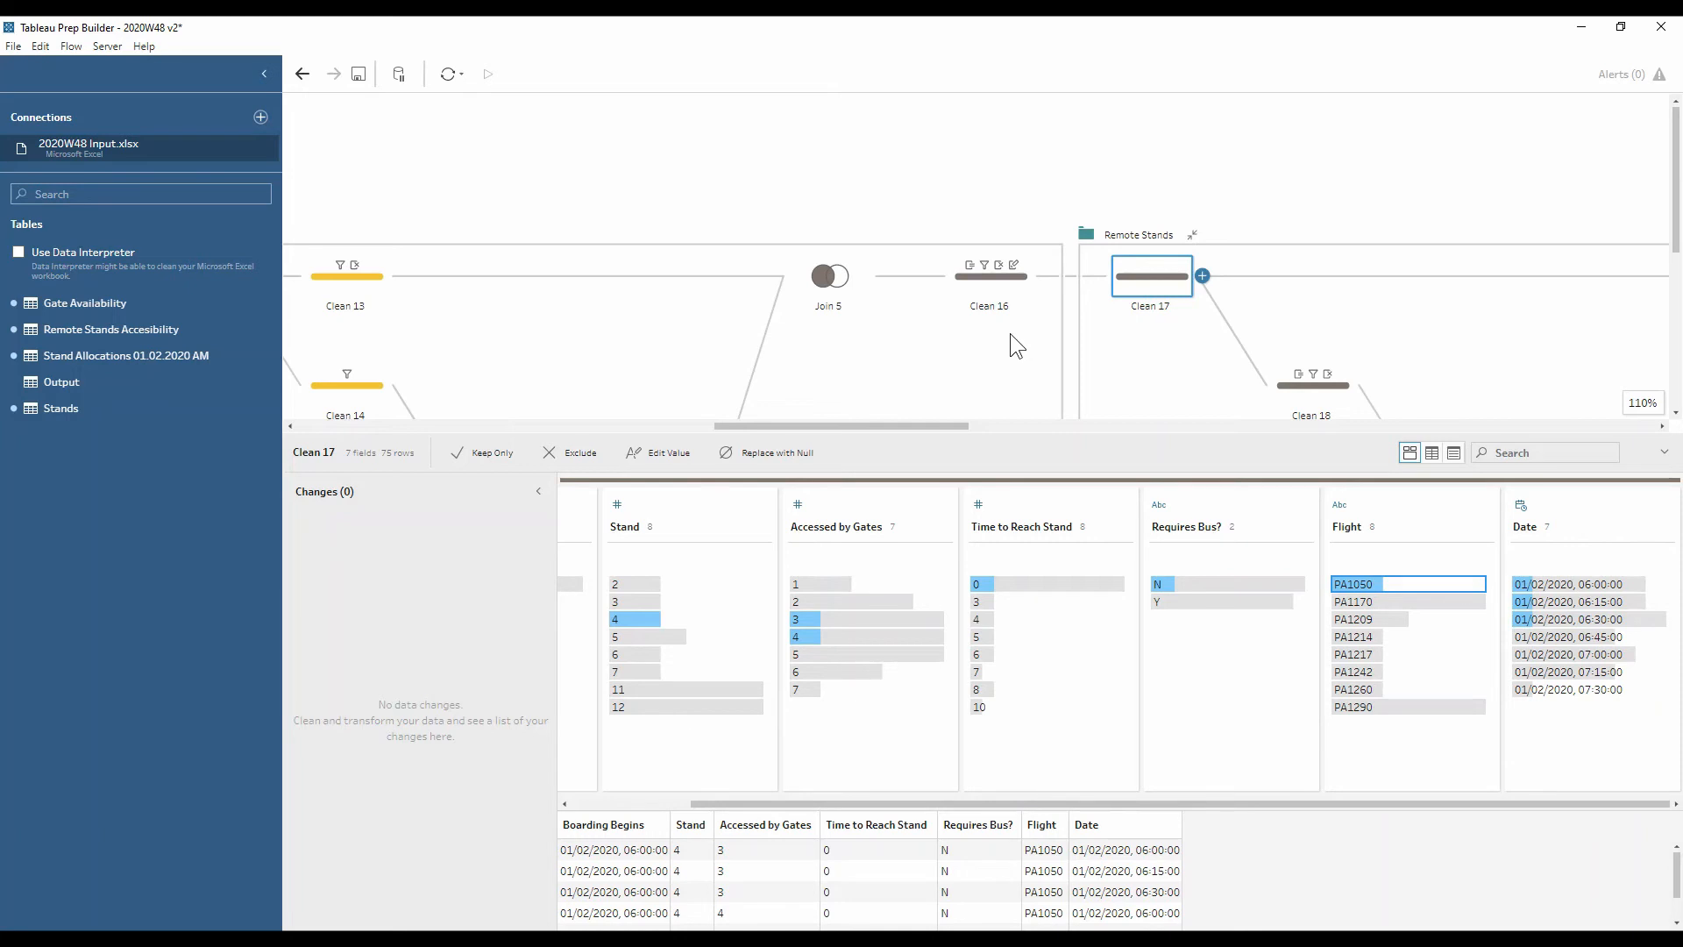
Review Clean 18, then open Clean 19 with its eight field-merging changes
click(1334, 383)
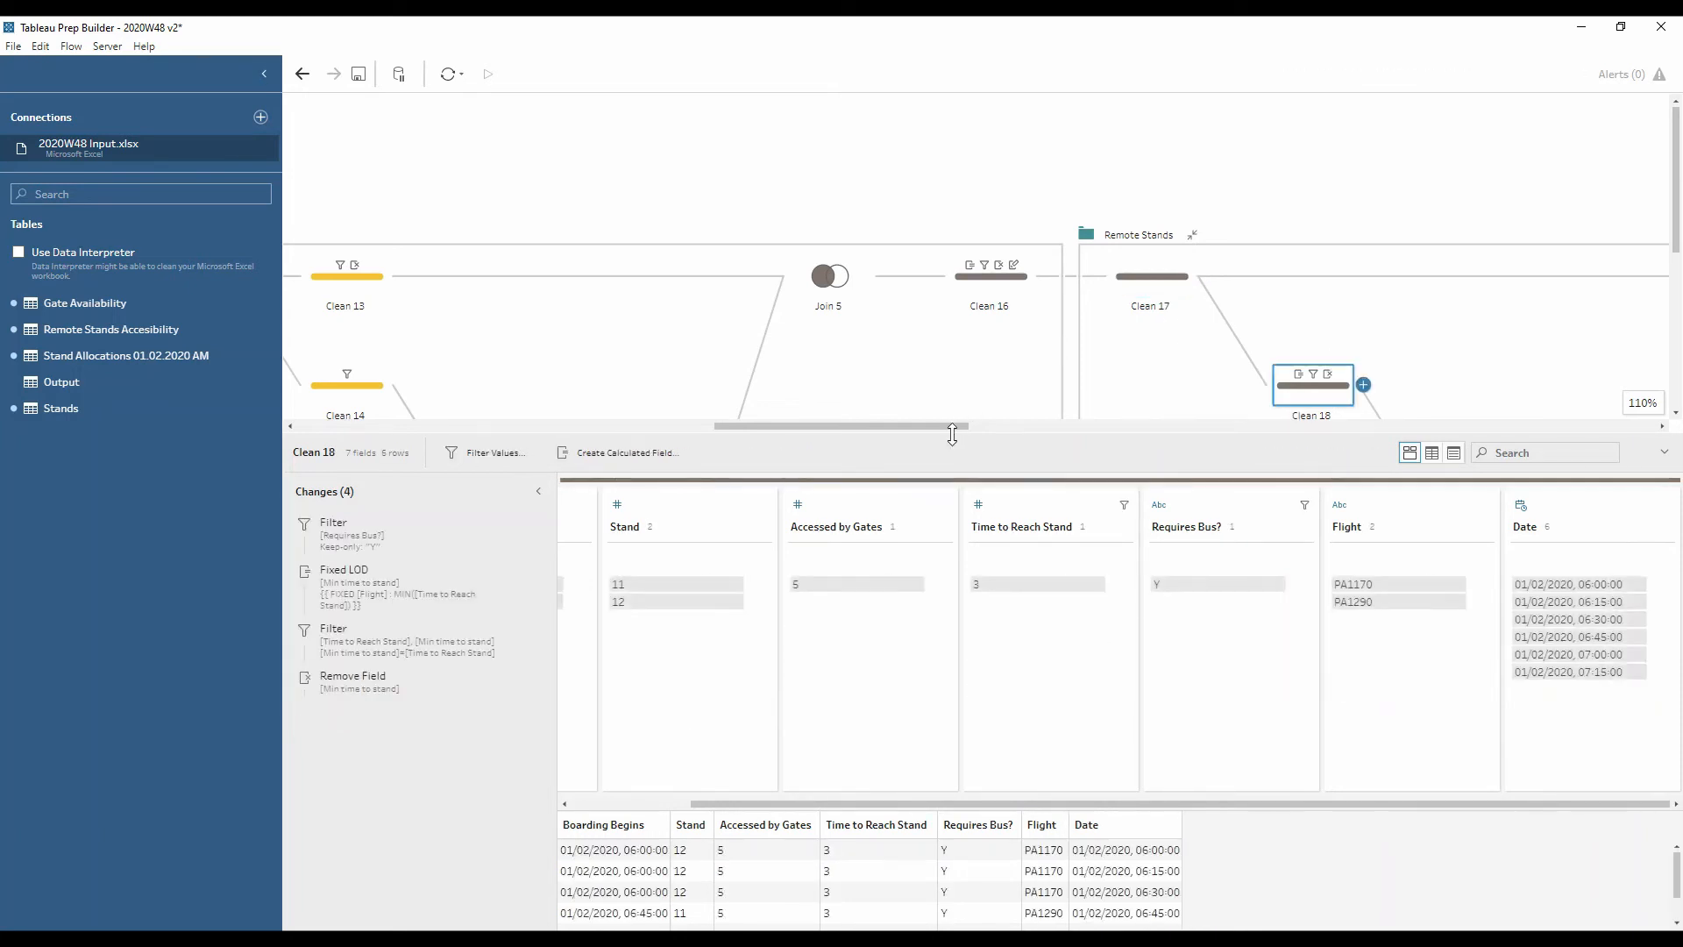
drag(952, 433, 1006, 478)
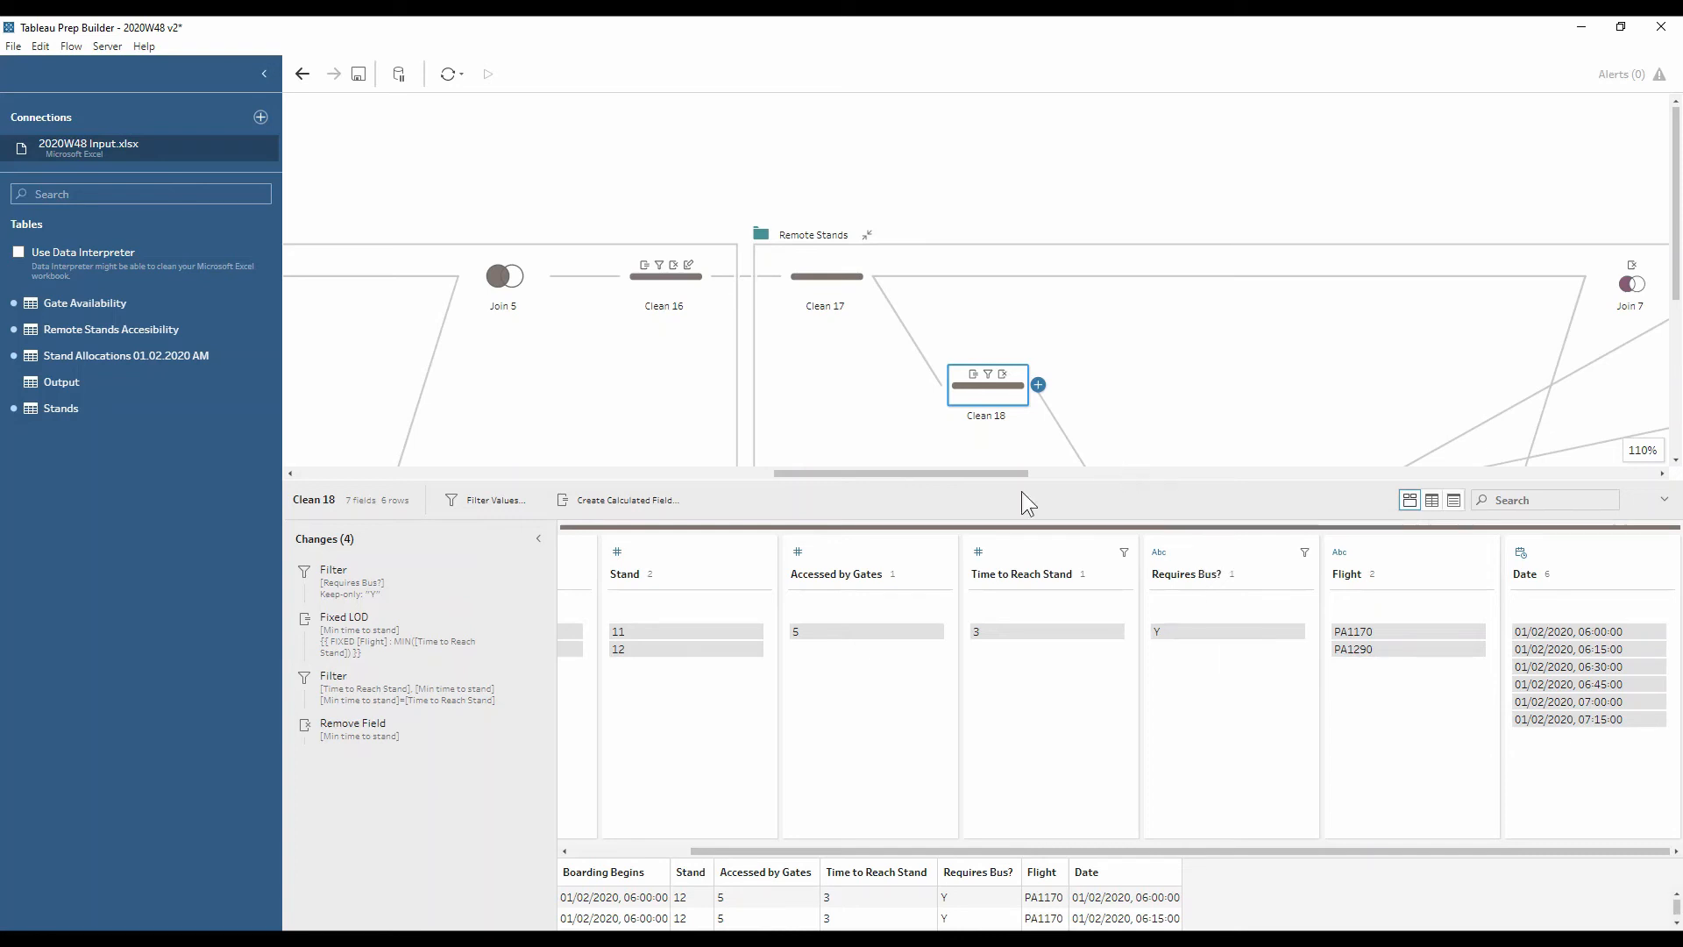
scroll(1042, 437, down, 5)
scroll(999, 470, left, 2)
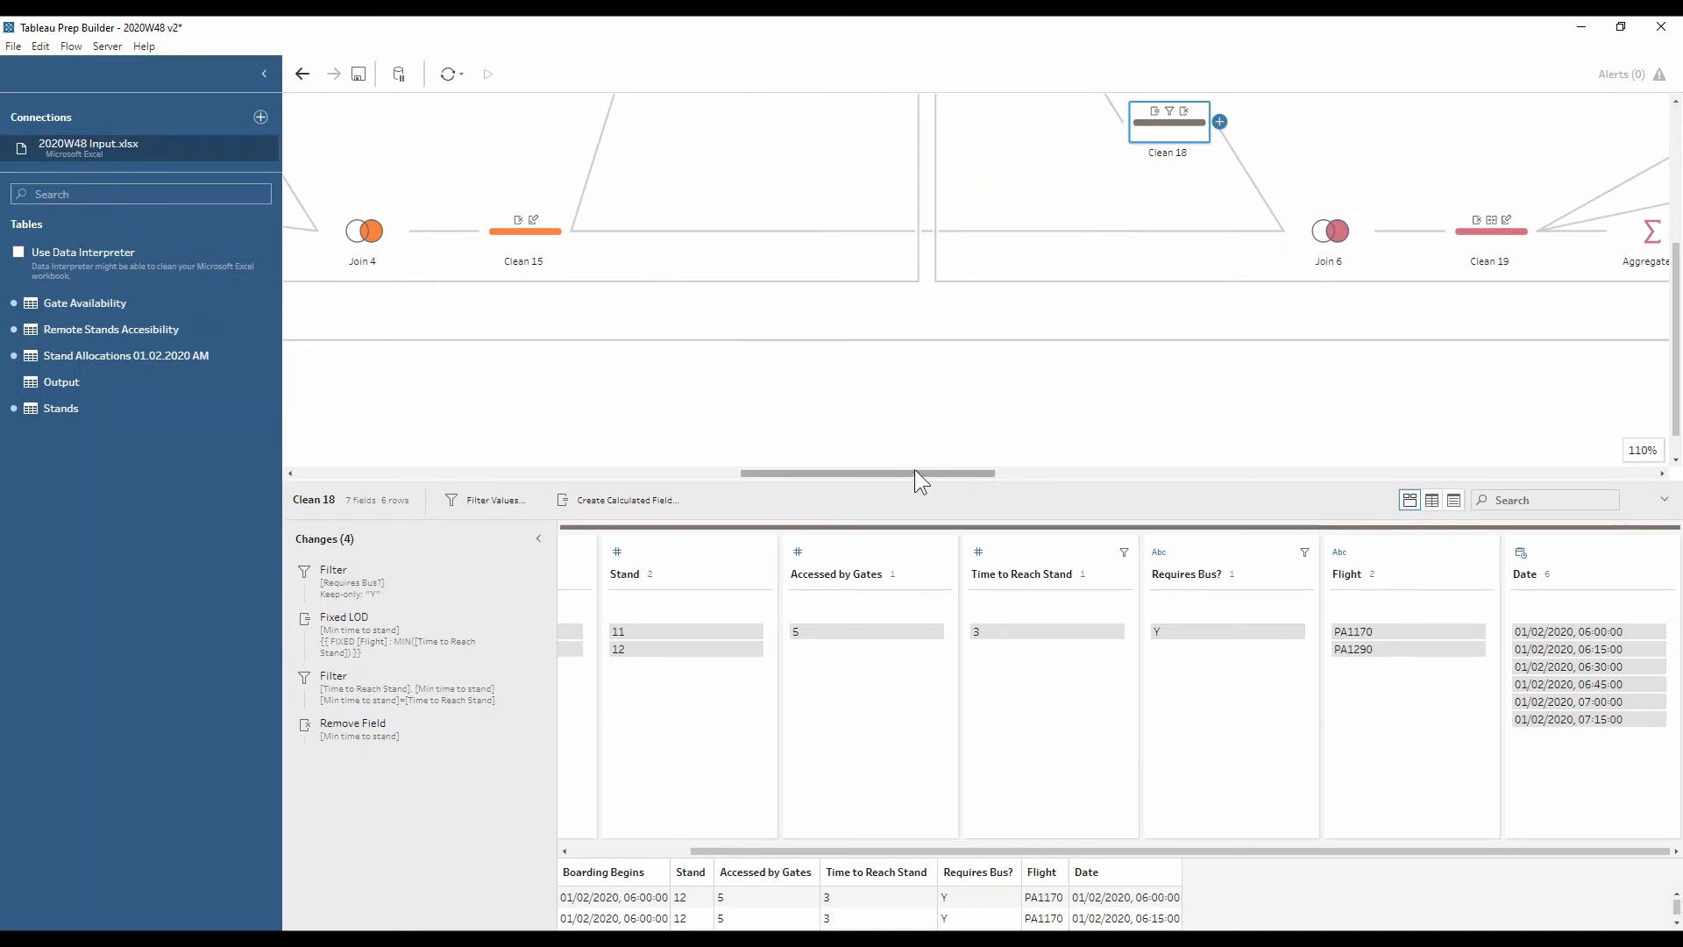
drag(913, 470, 1022, 488)
scroll(1008, 393, up, 1)
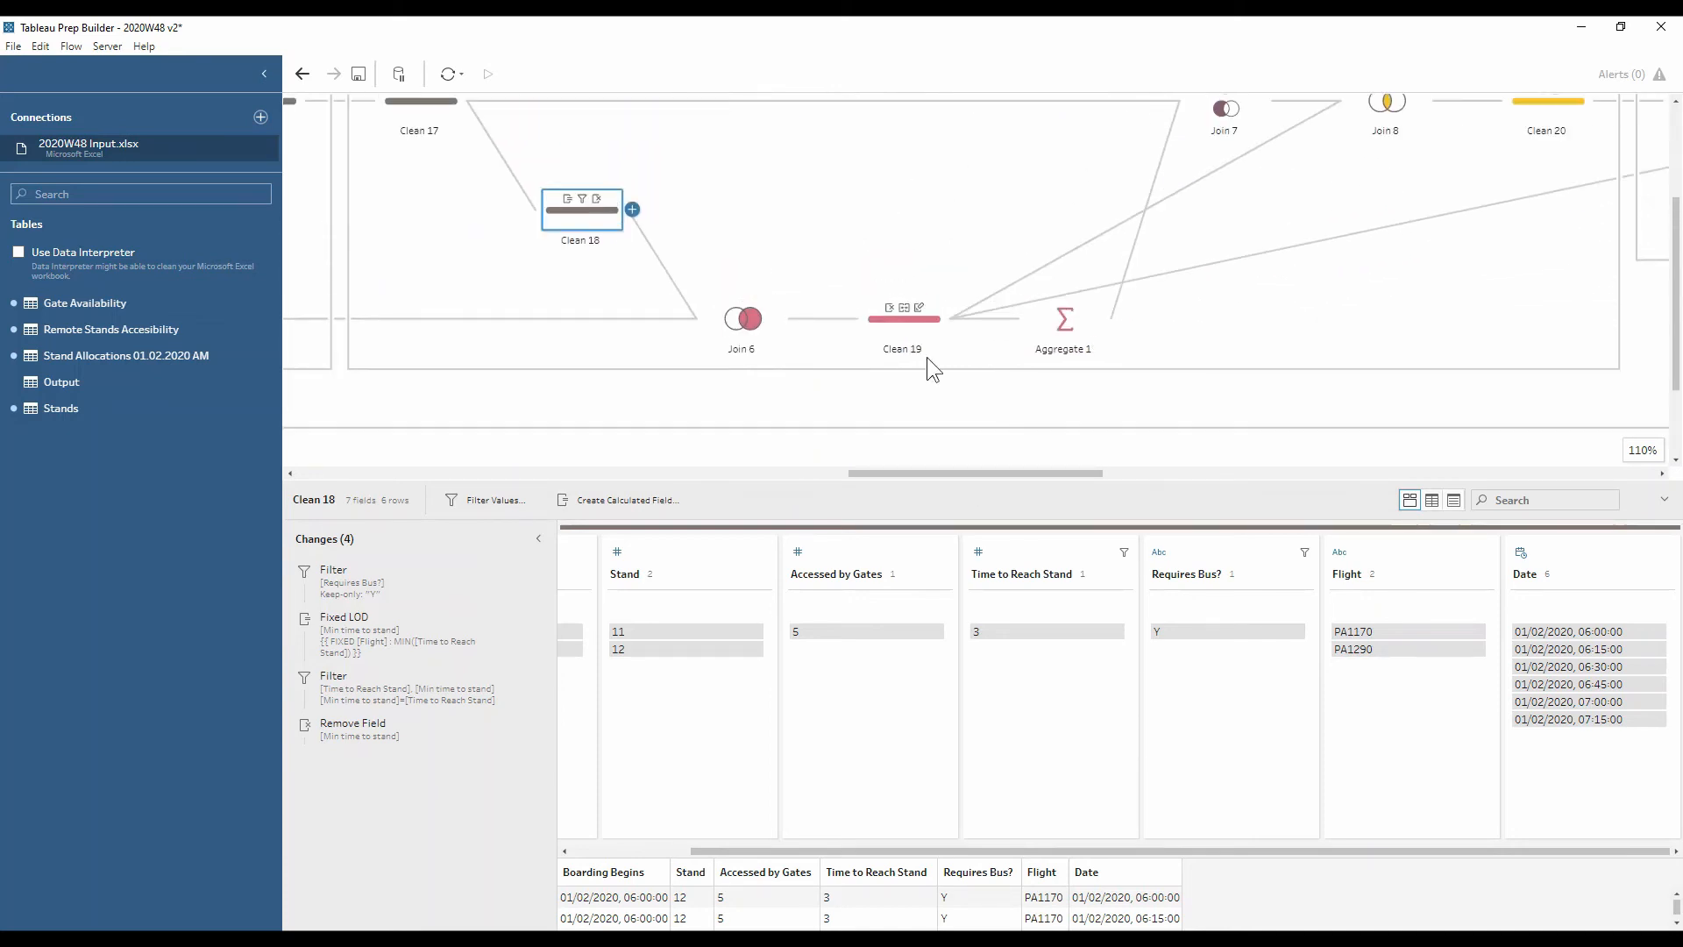
click(909, 331)
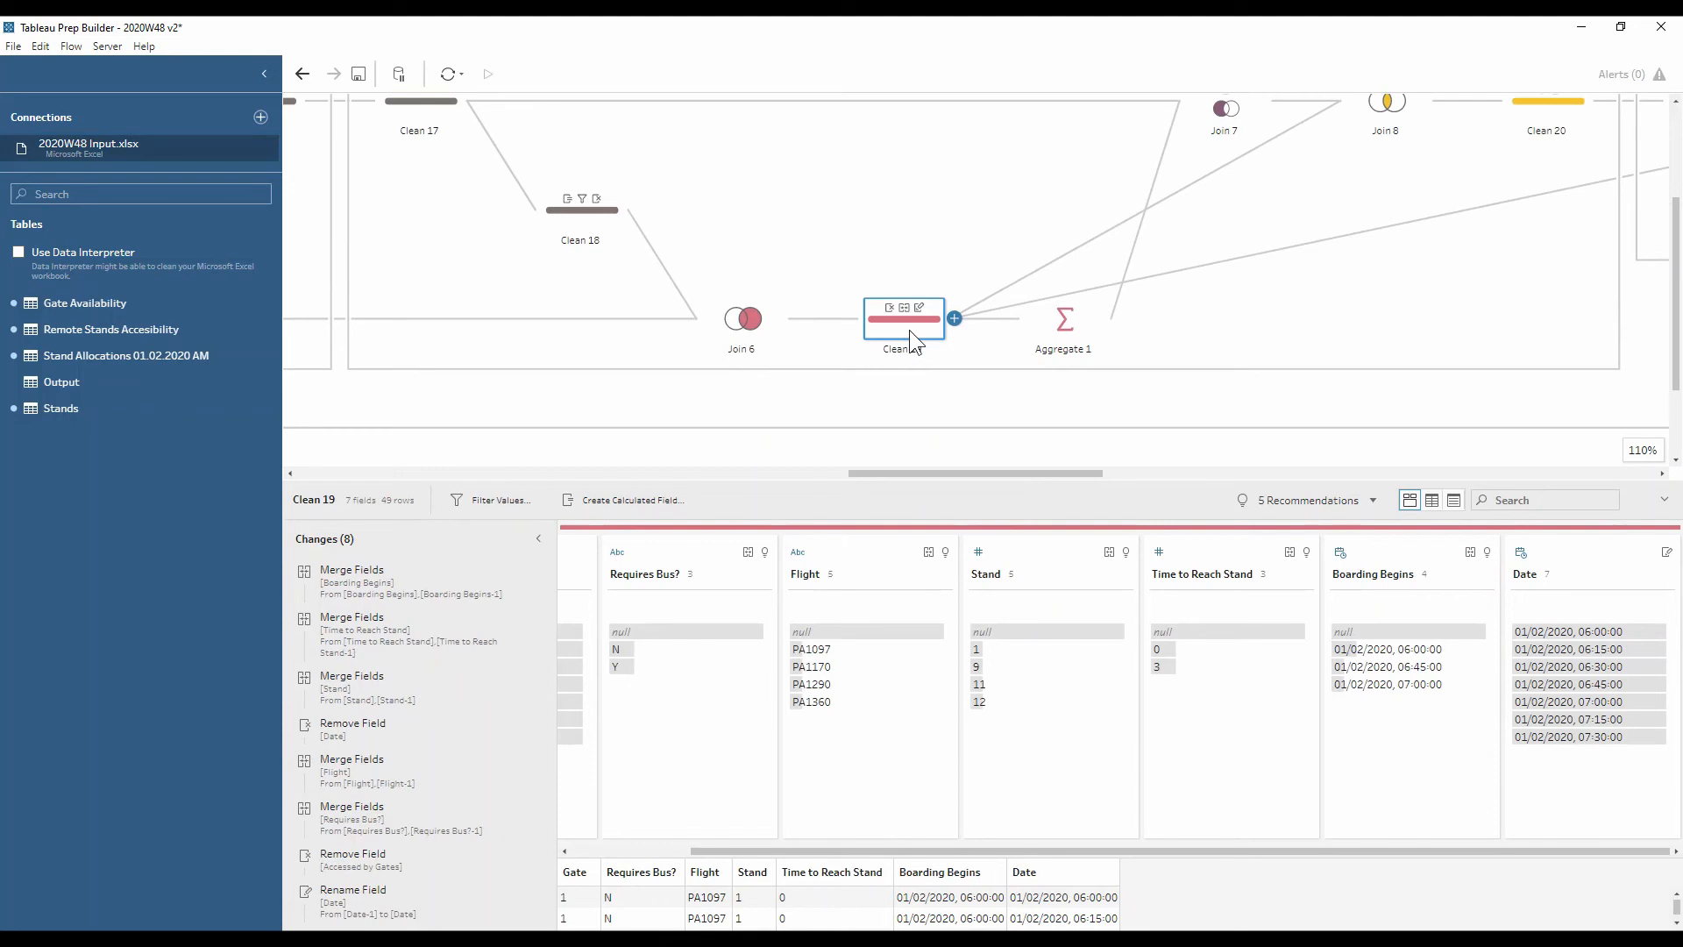
Review Aggregate 1, Join 7, Join 8 and Clean 20 in turn
click(1065, 324)
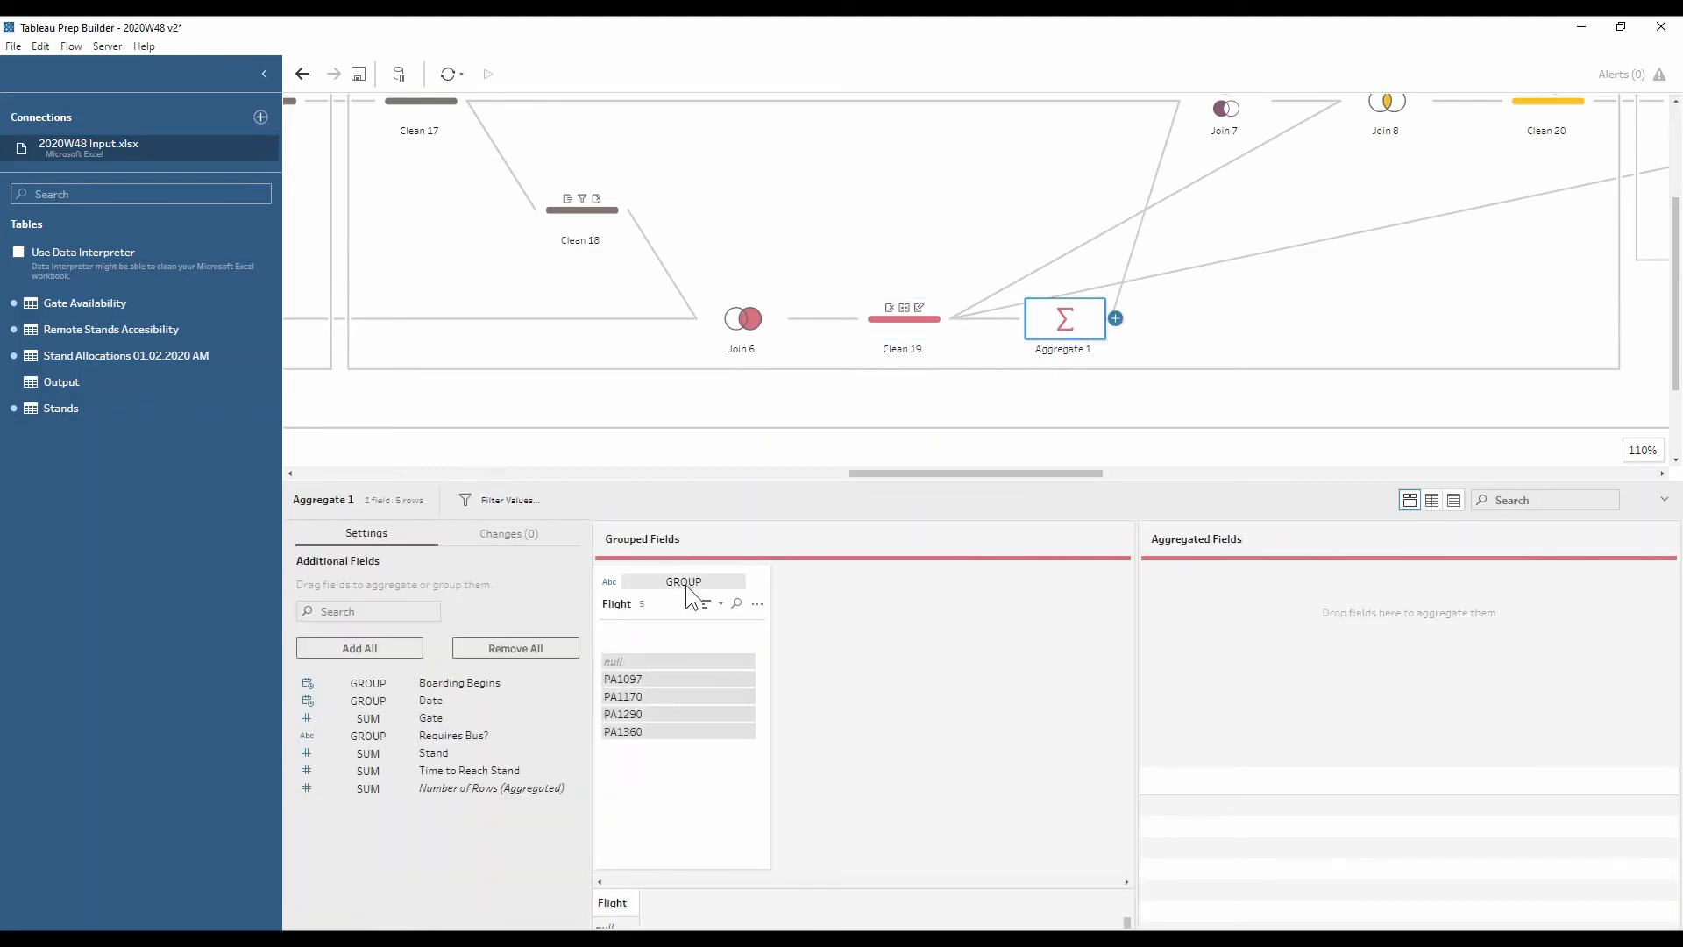
scroll(1233, 189, up, 2)
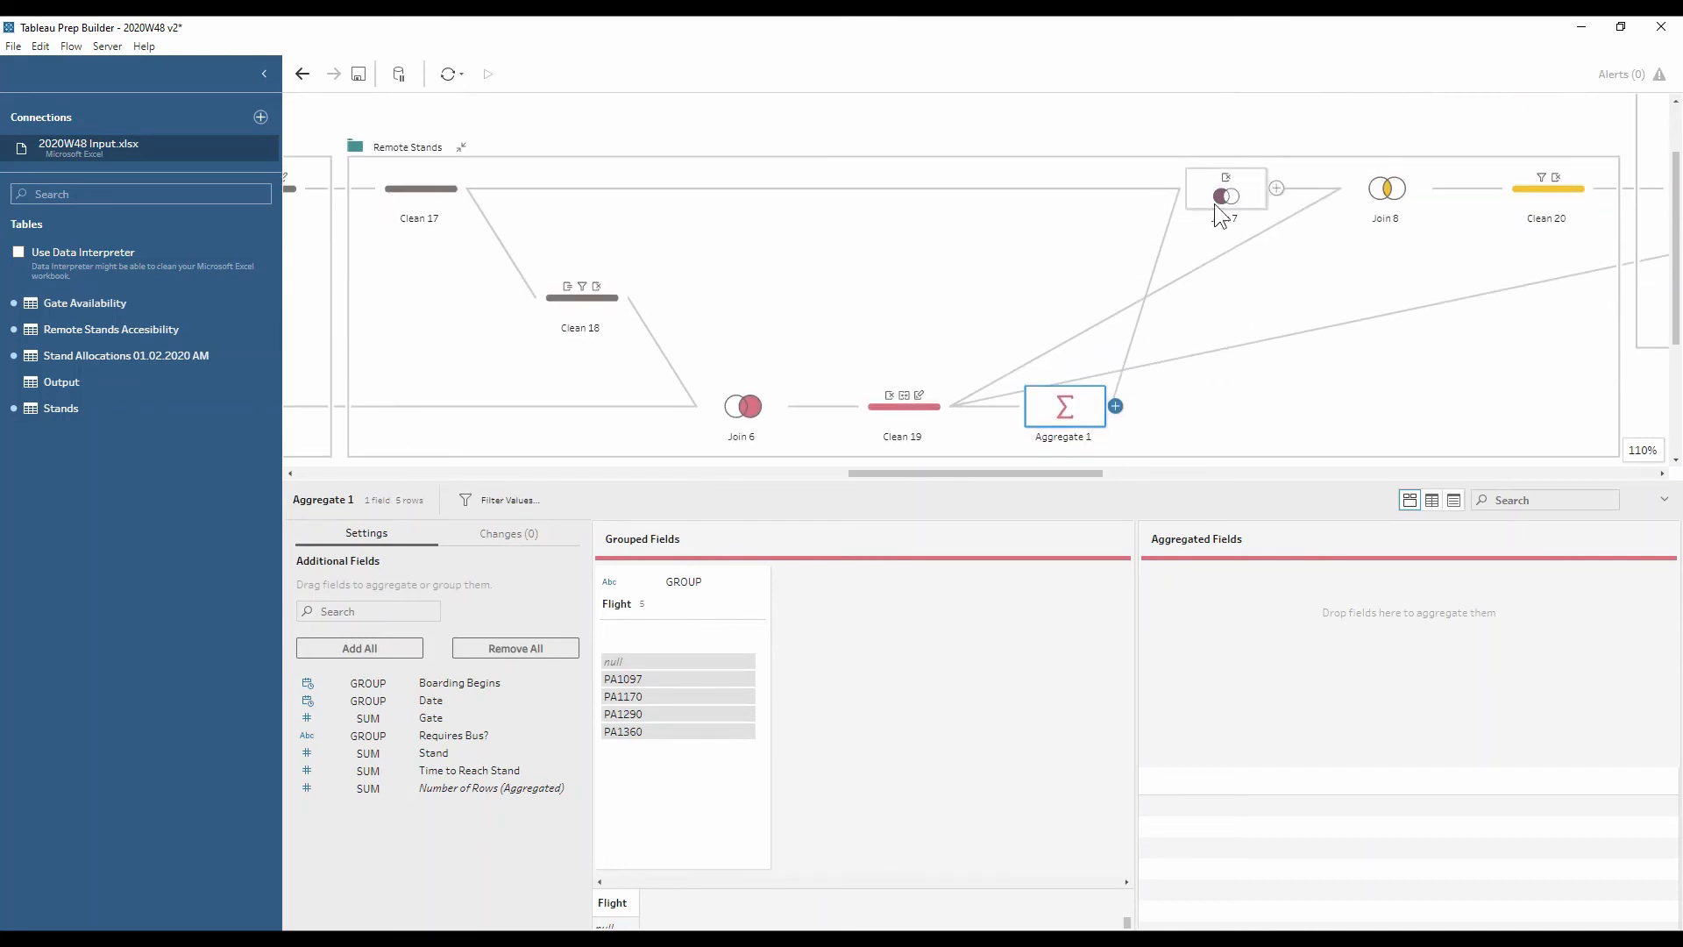
click(1214, 203)
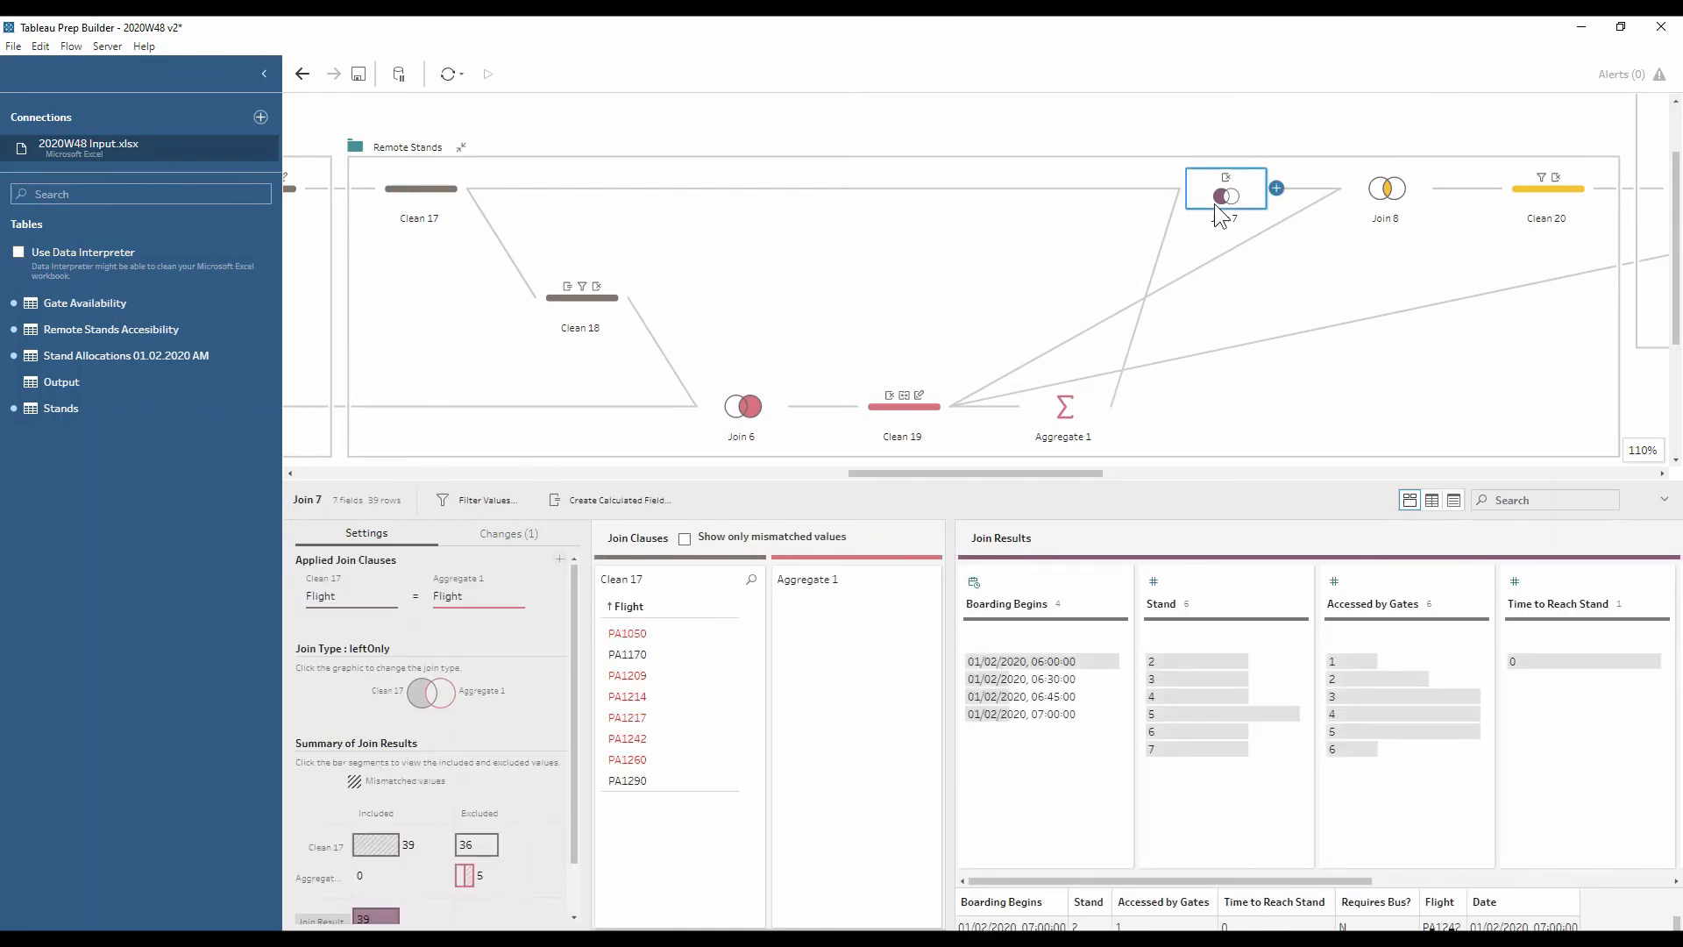
click(1393, 187)
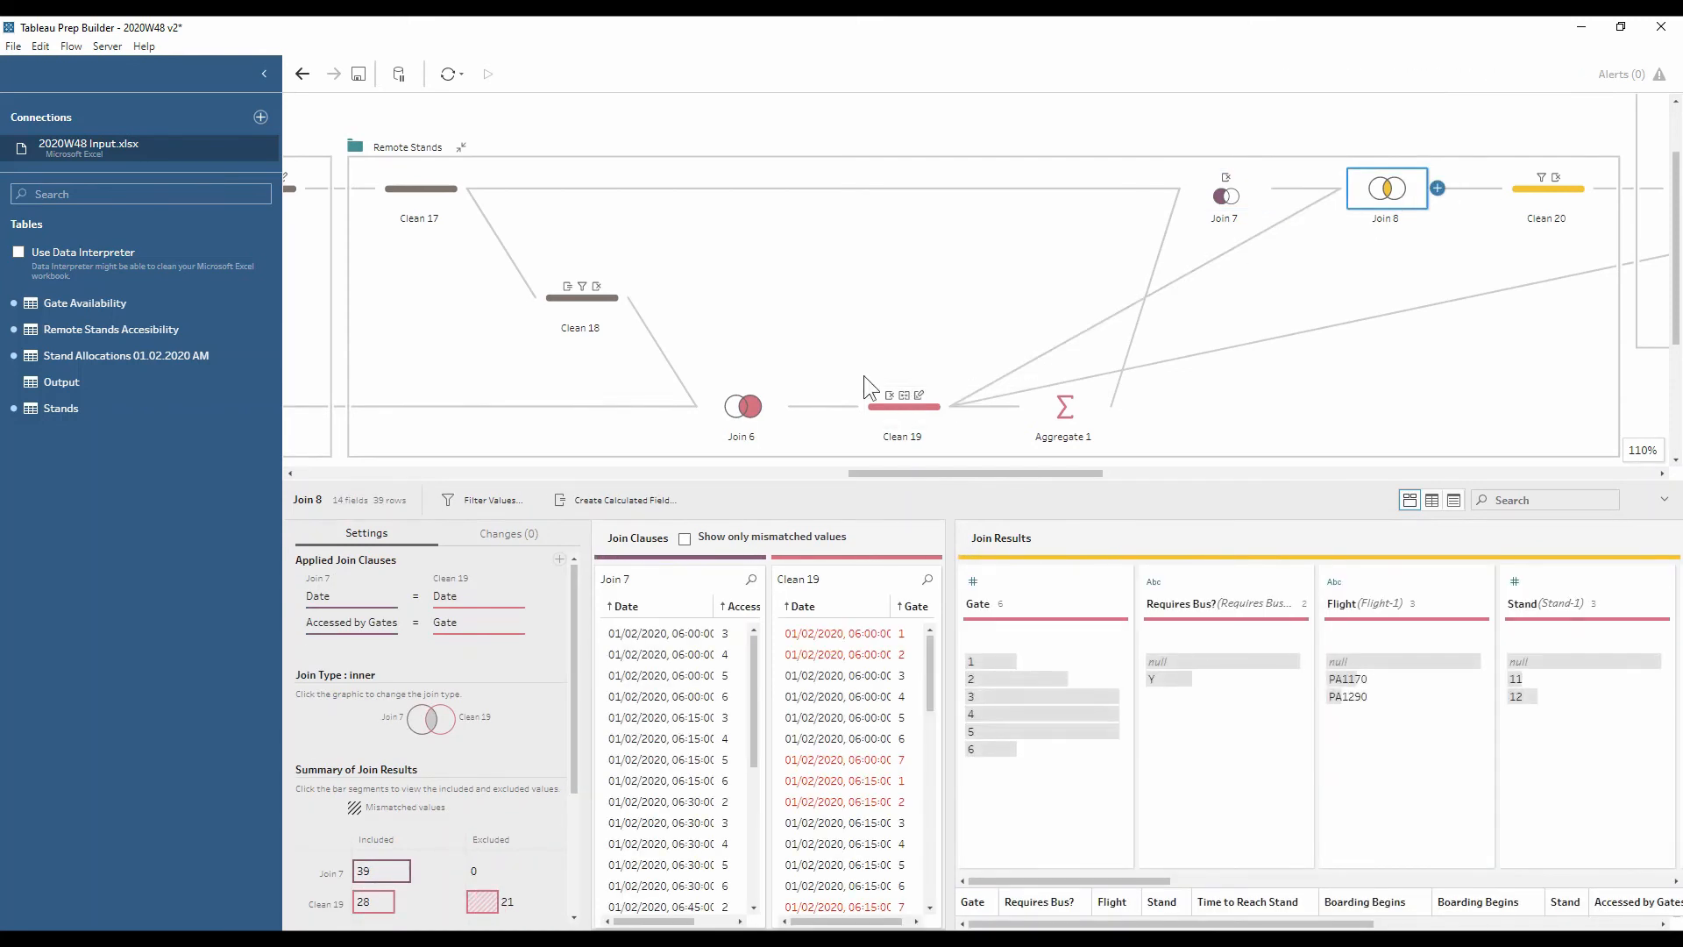
click(1562, 196)
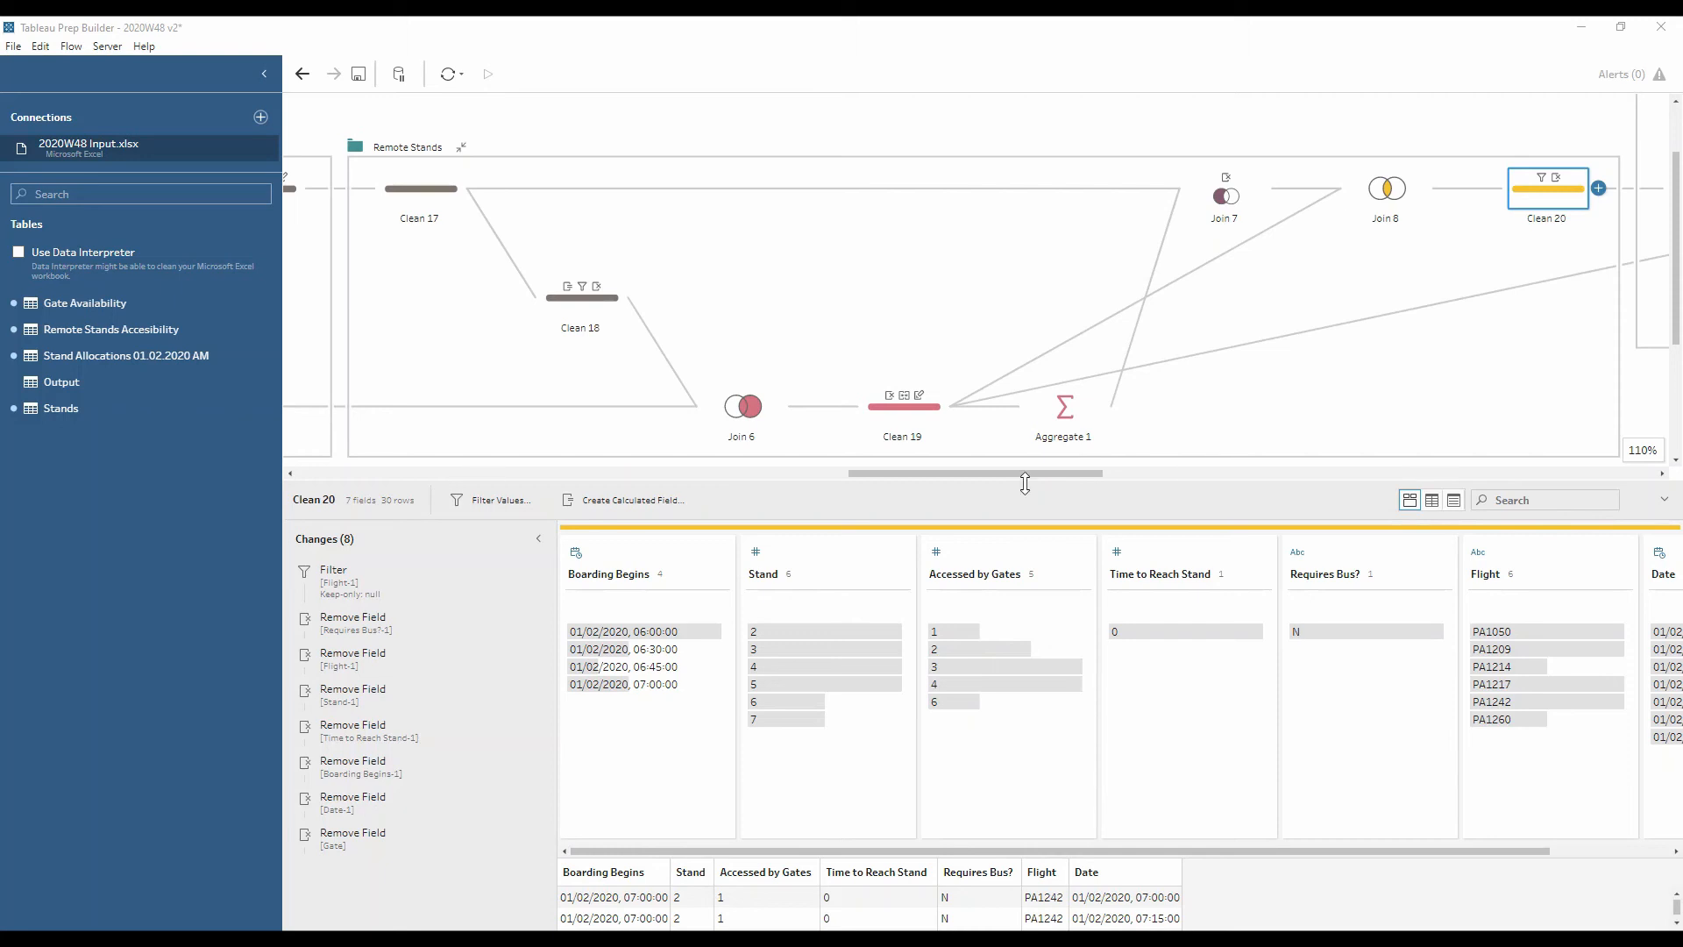
Return to Clean 12 to view its Number of Gates Fixed LOD calculation
drag(1027, 475, 1178, 475)
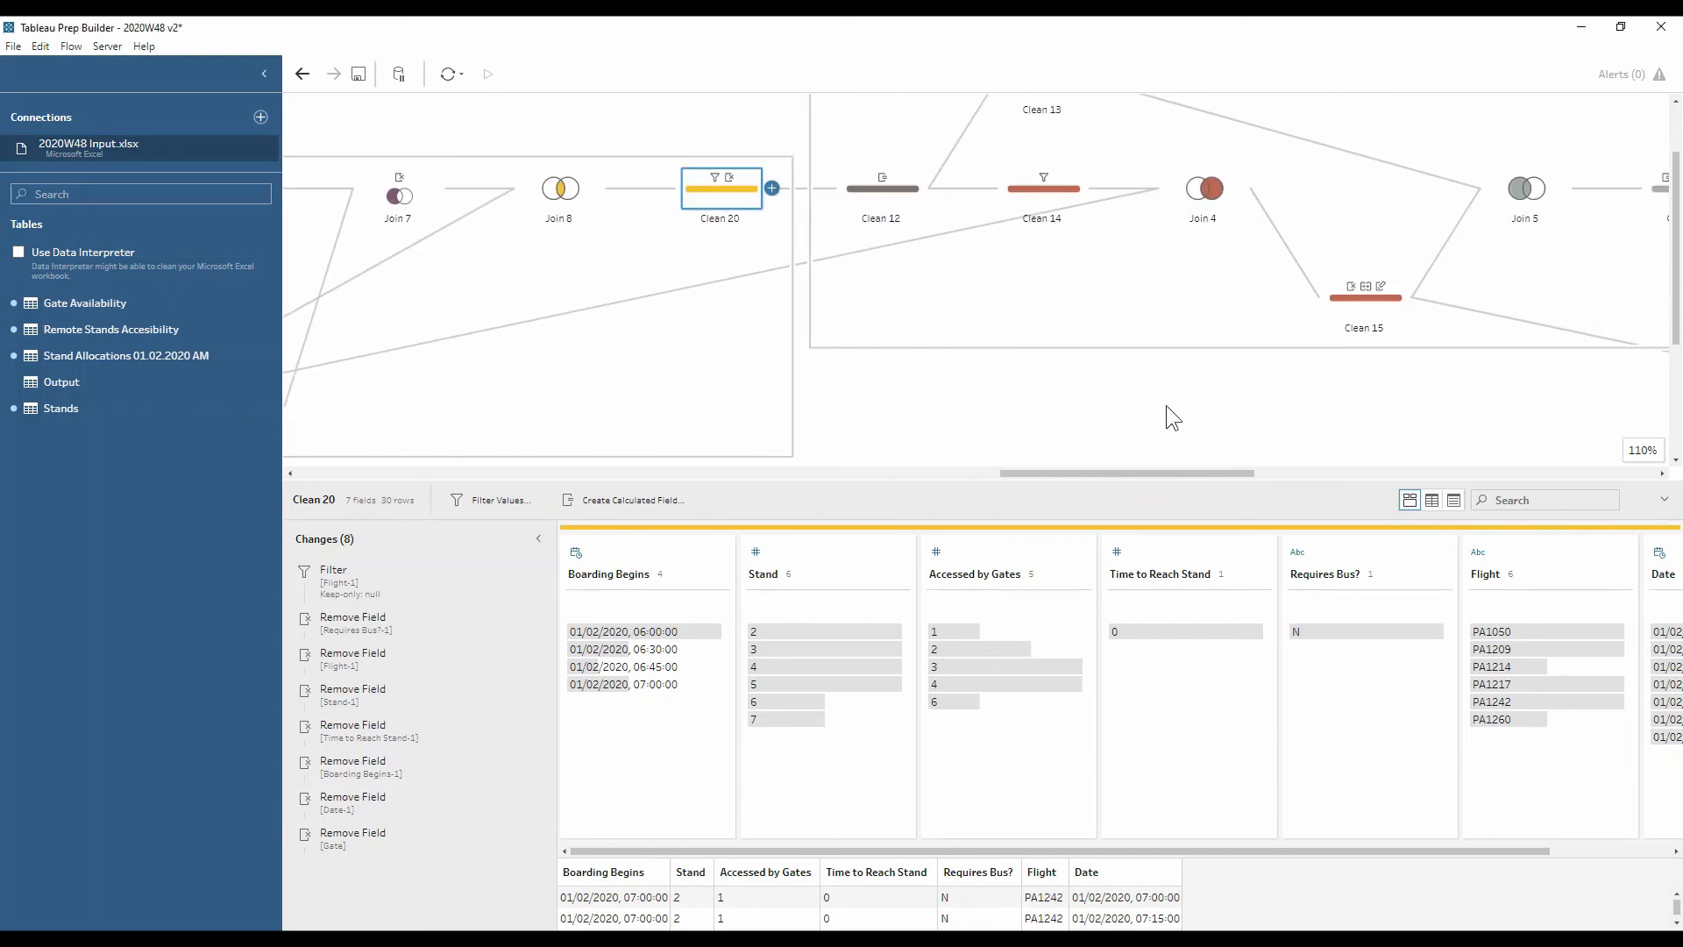
scroll(1166, 405, up, 2)
click(873, 282)
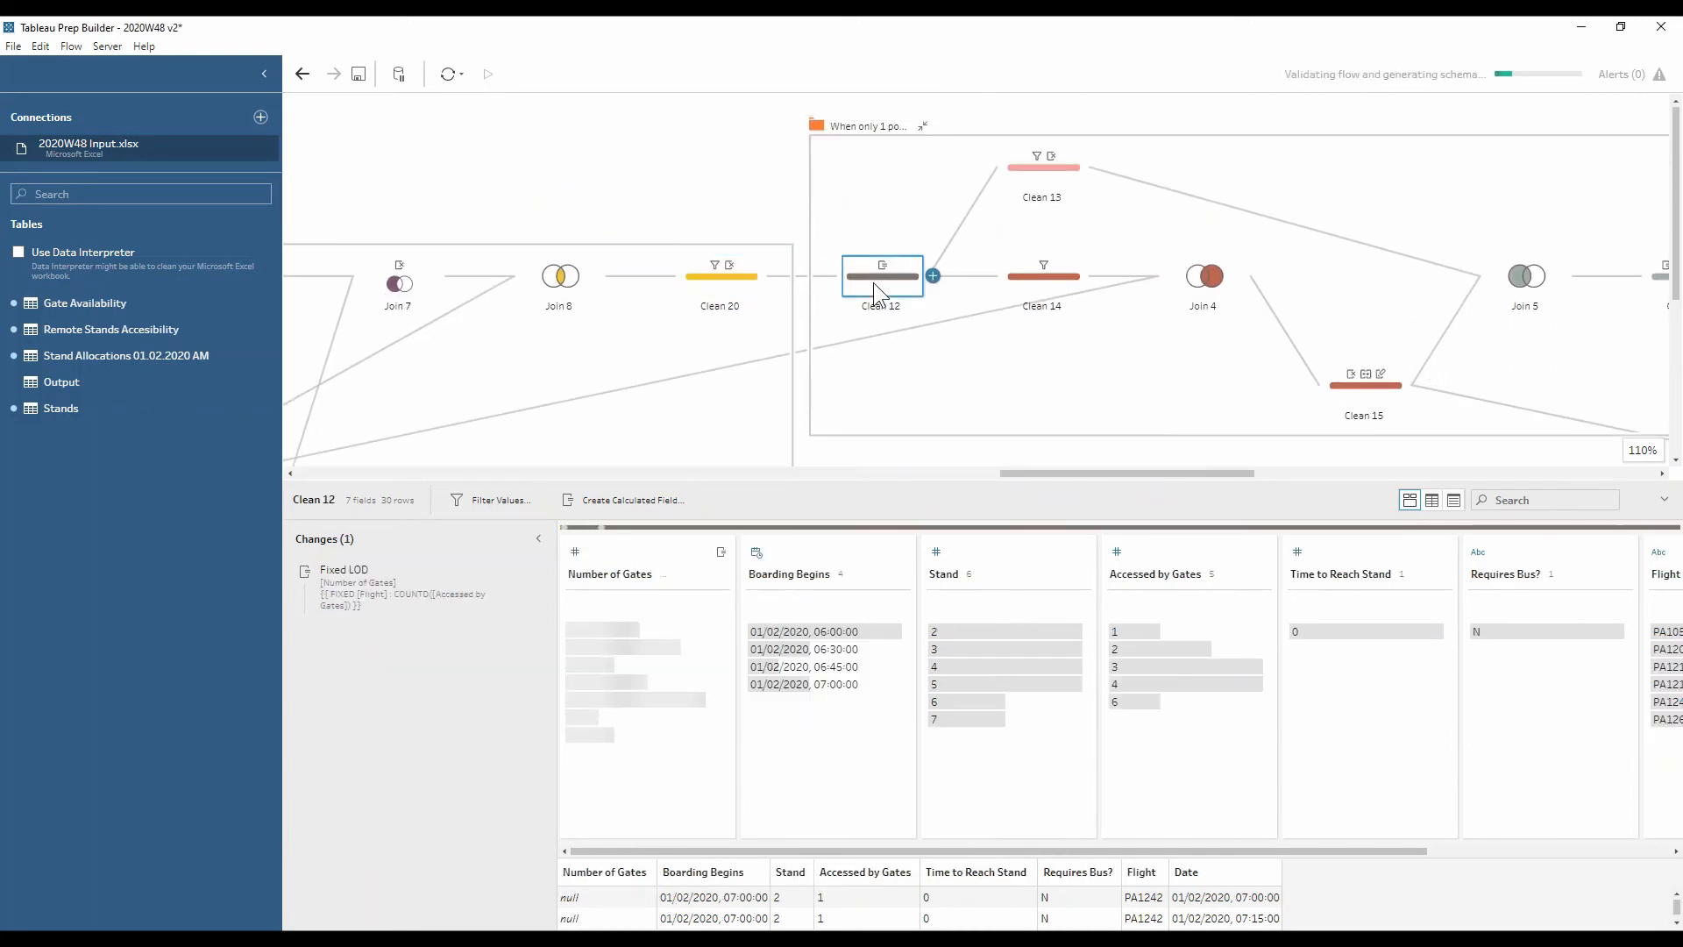
Zoom the flow canvas out to 67% and pan over to Clean 27
drag(901, 853, 1282, 872)
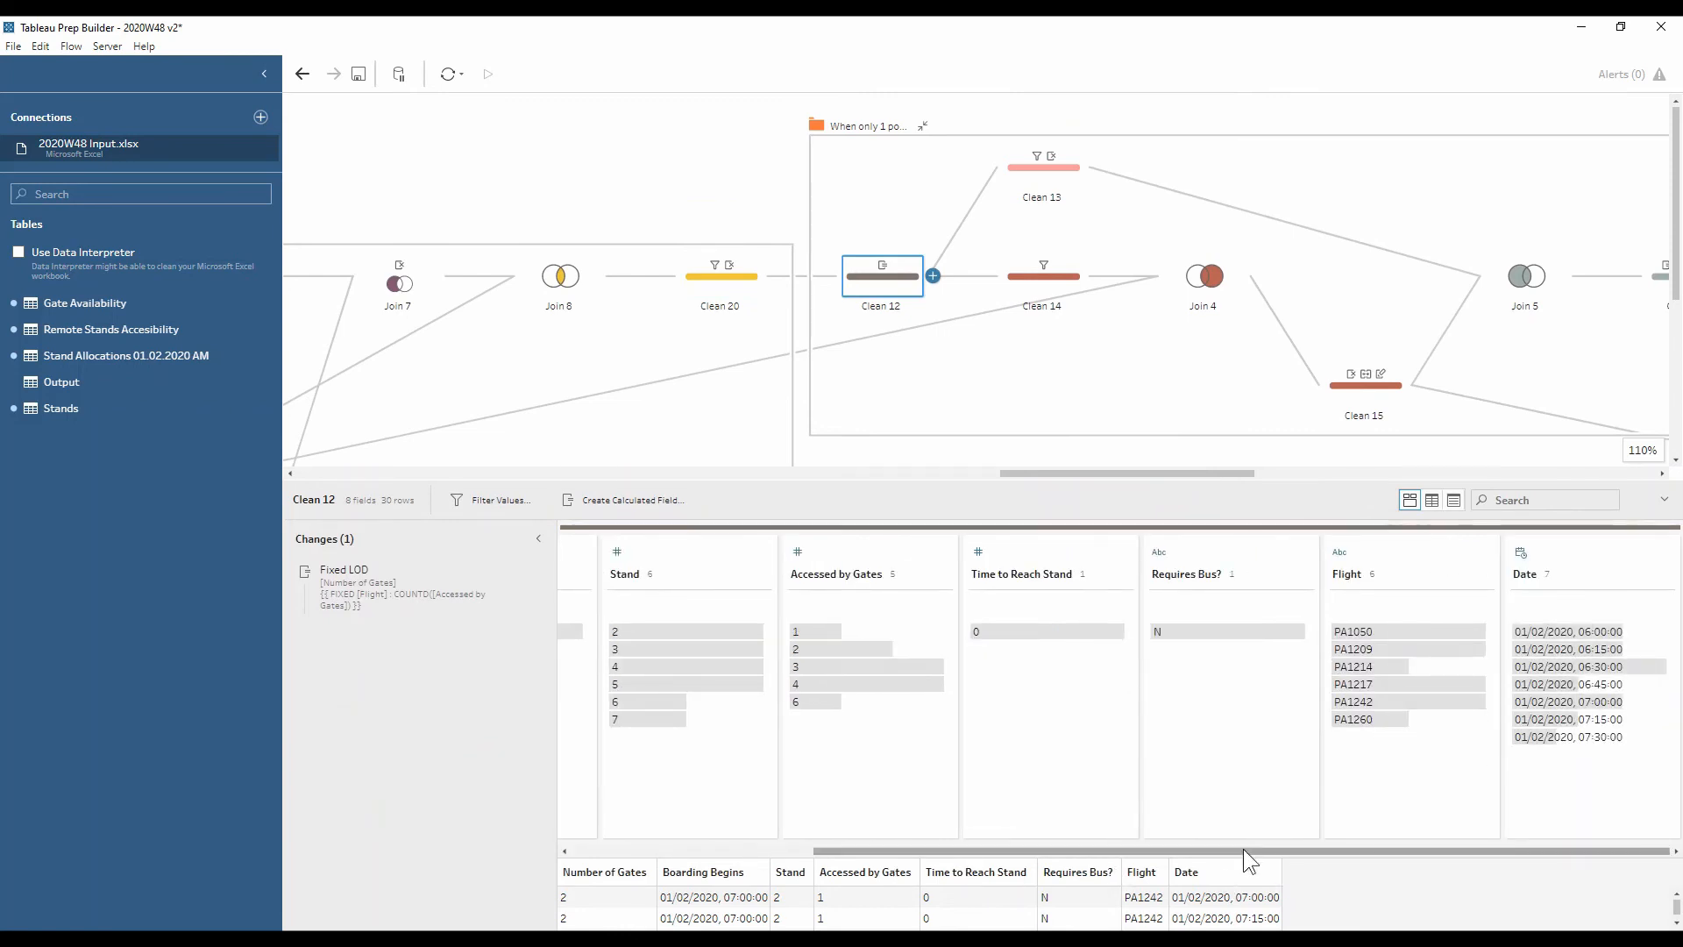
drag(1243, 849, 1022, 848)
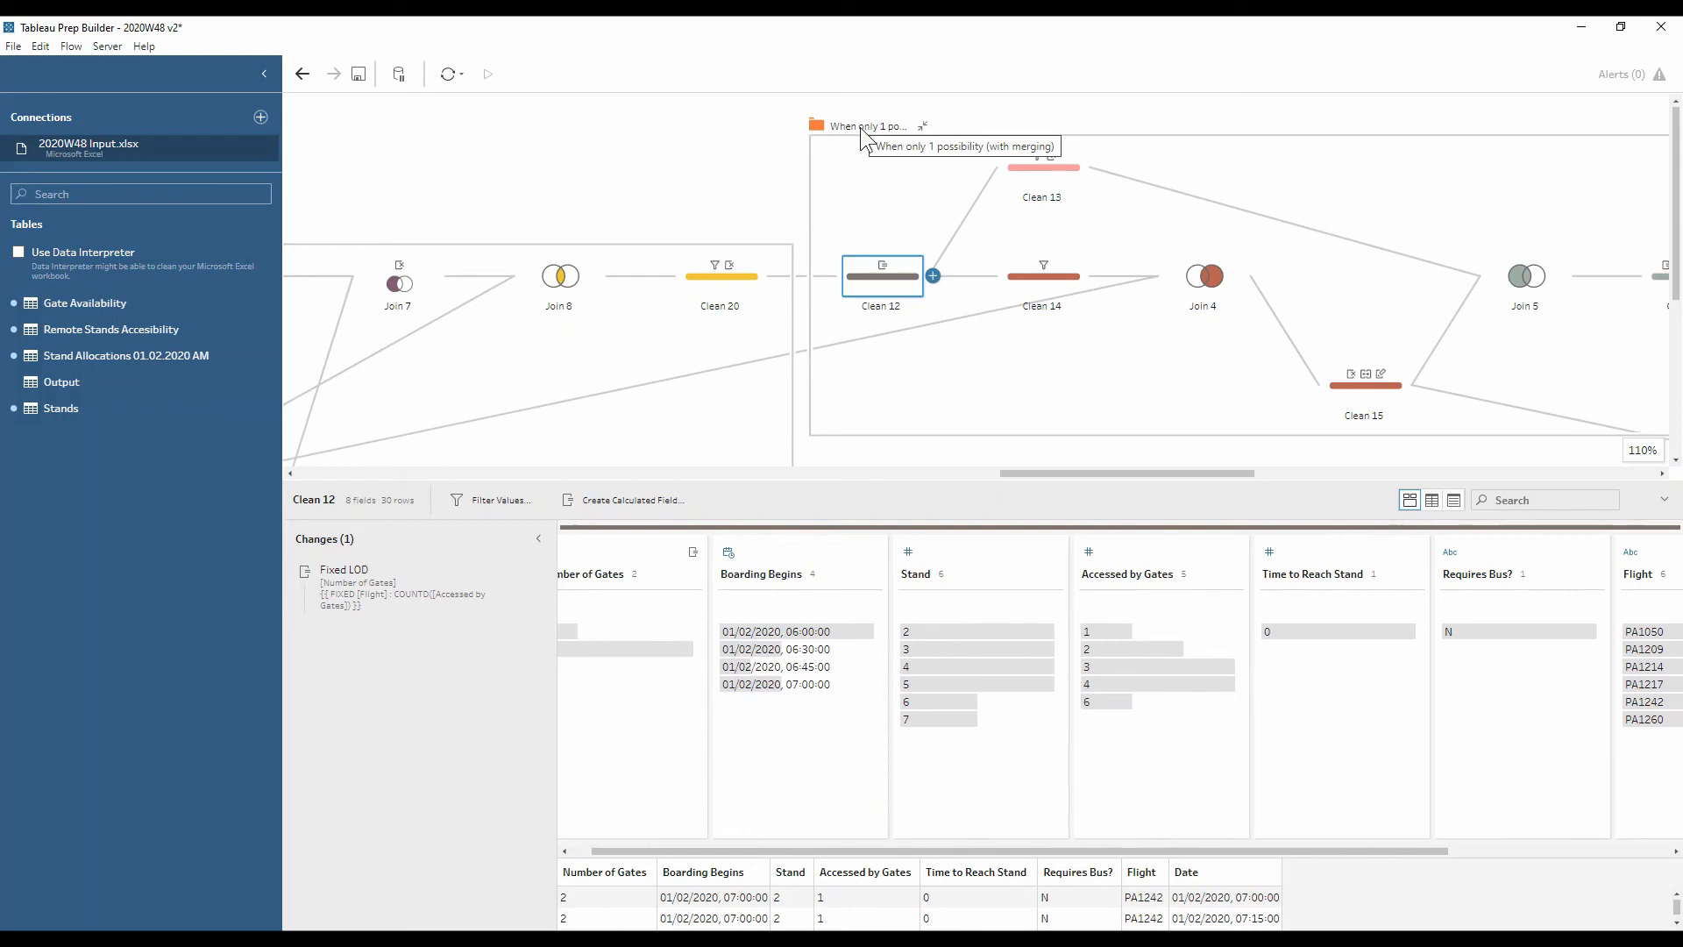
click(1598, 449)
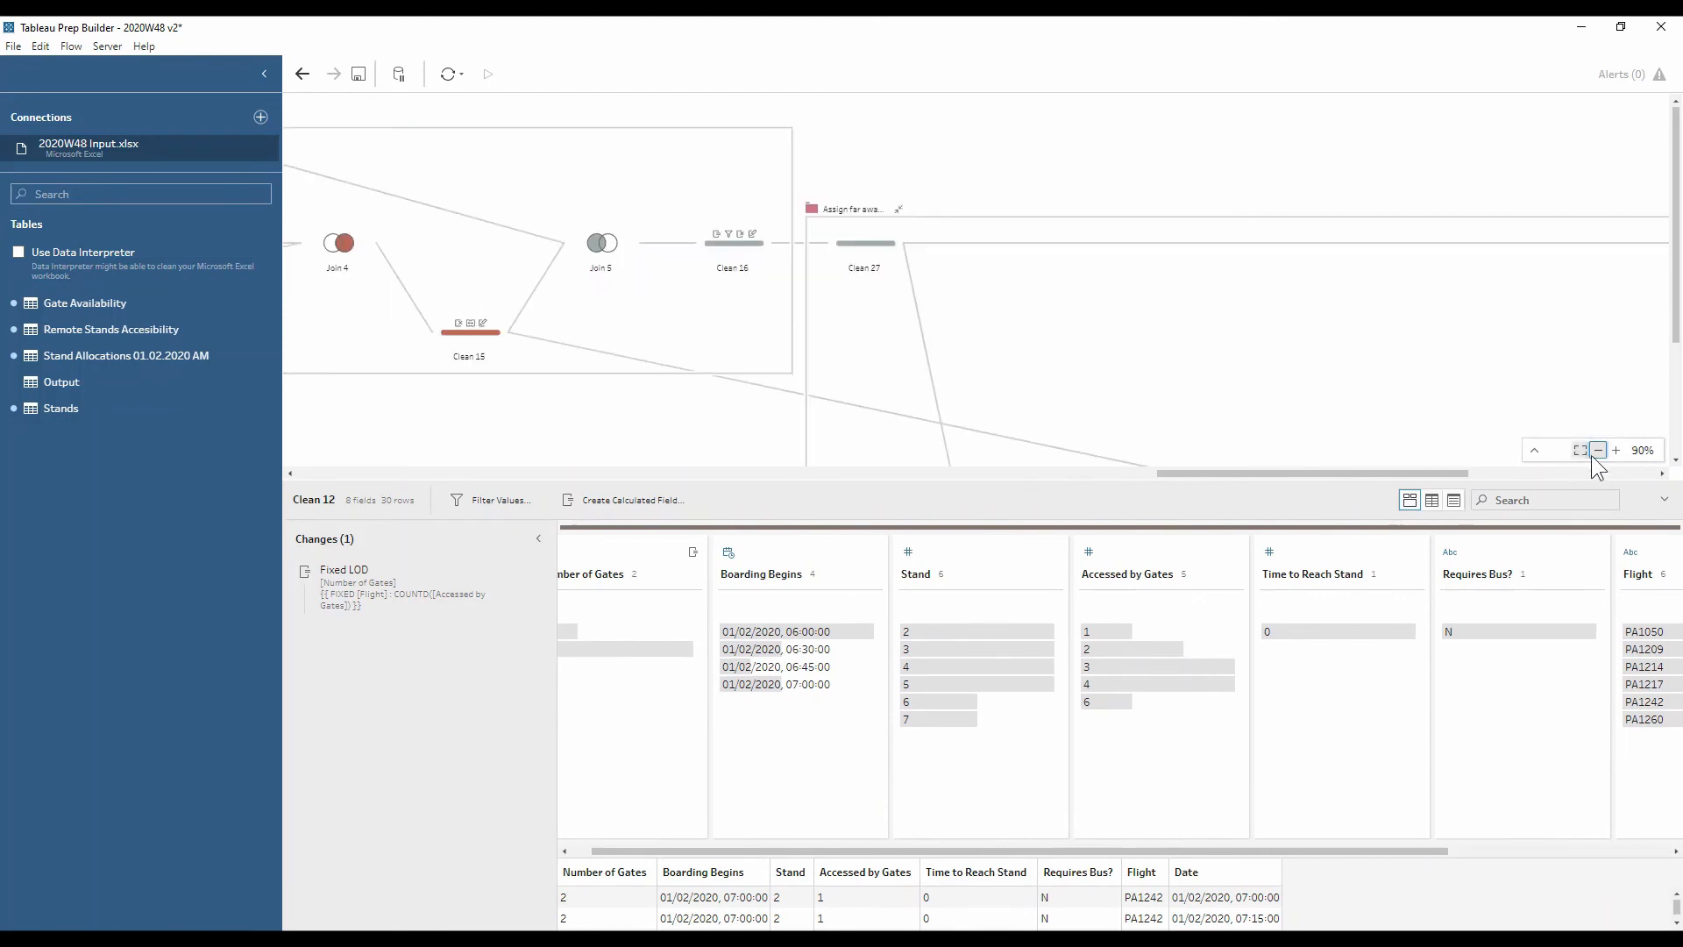
click(1598, 450)
click(1598, 449)
drag(1418, 470, 1102, 477)
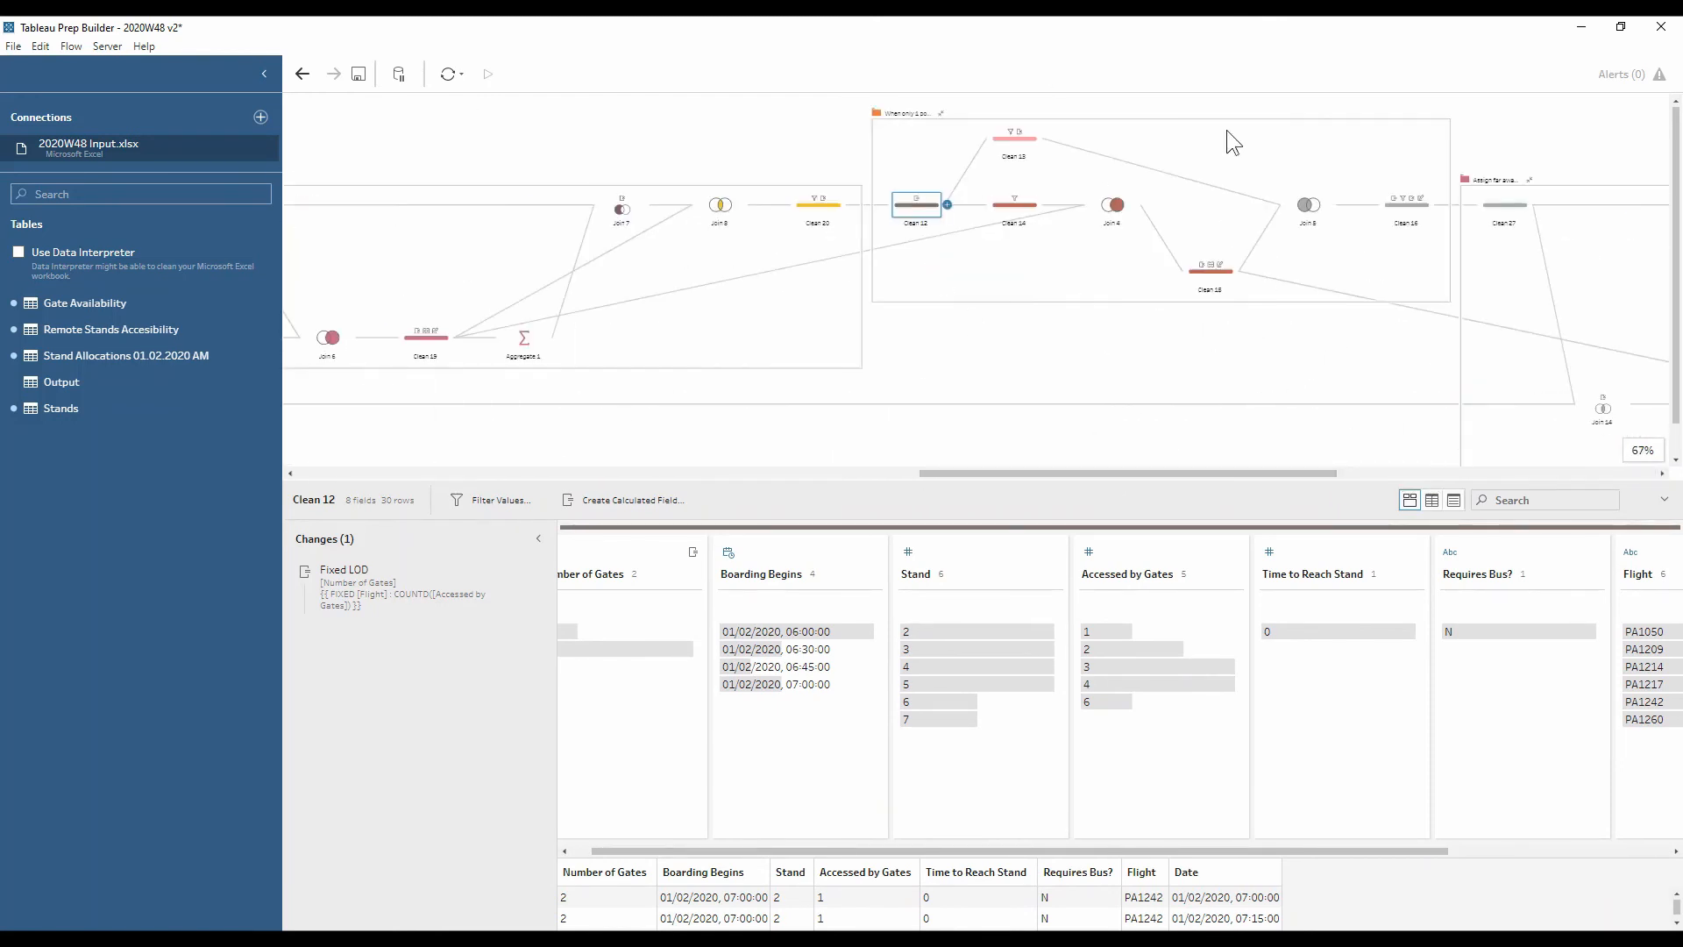
drag(981, 474, 758, 475)
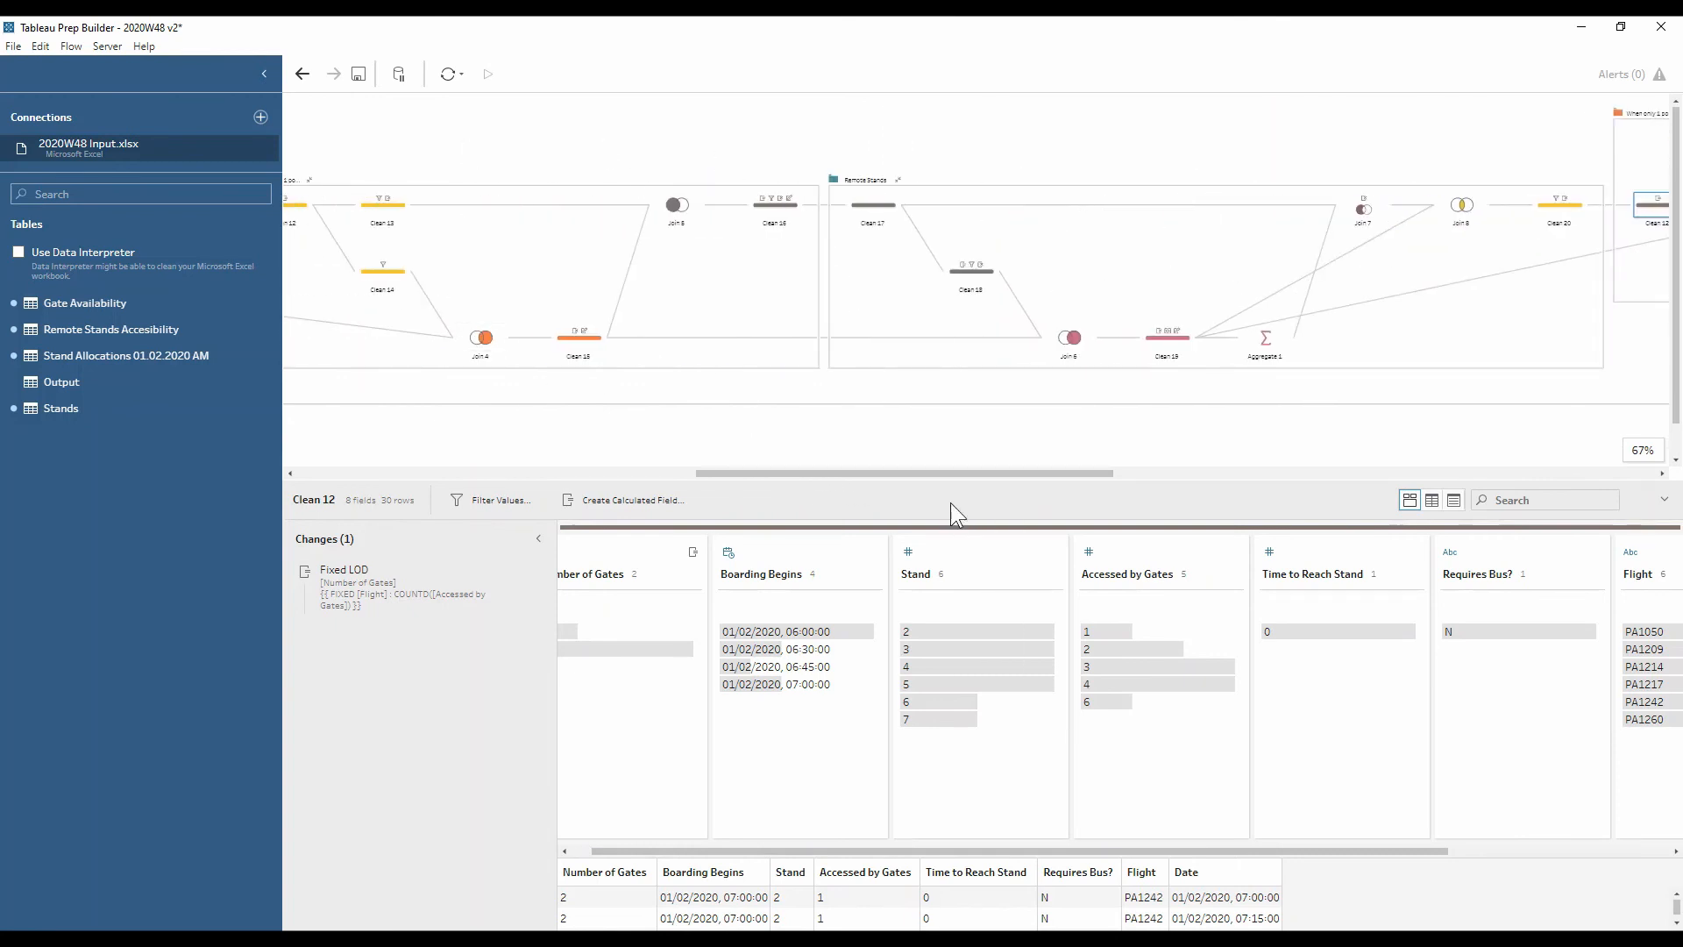
drag(939, 475, 1409, 477)
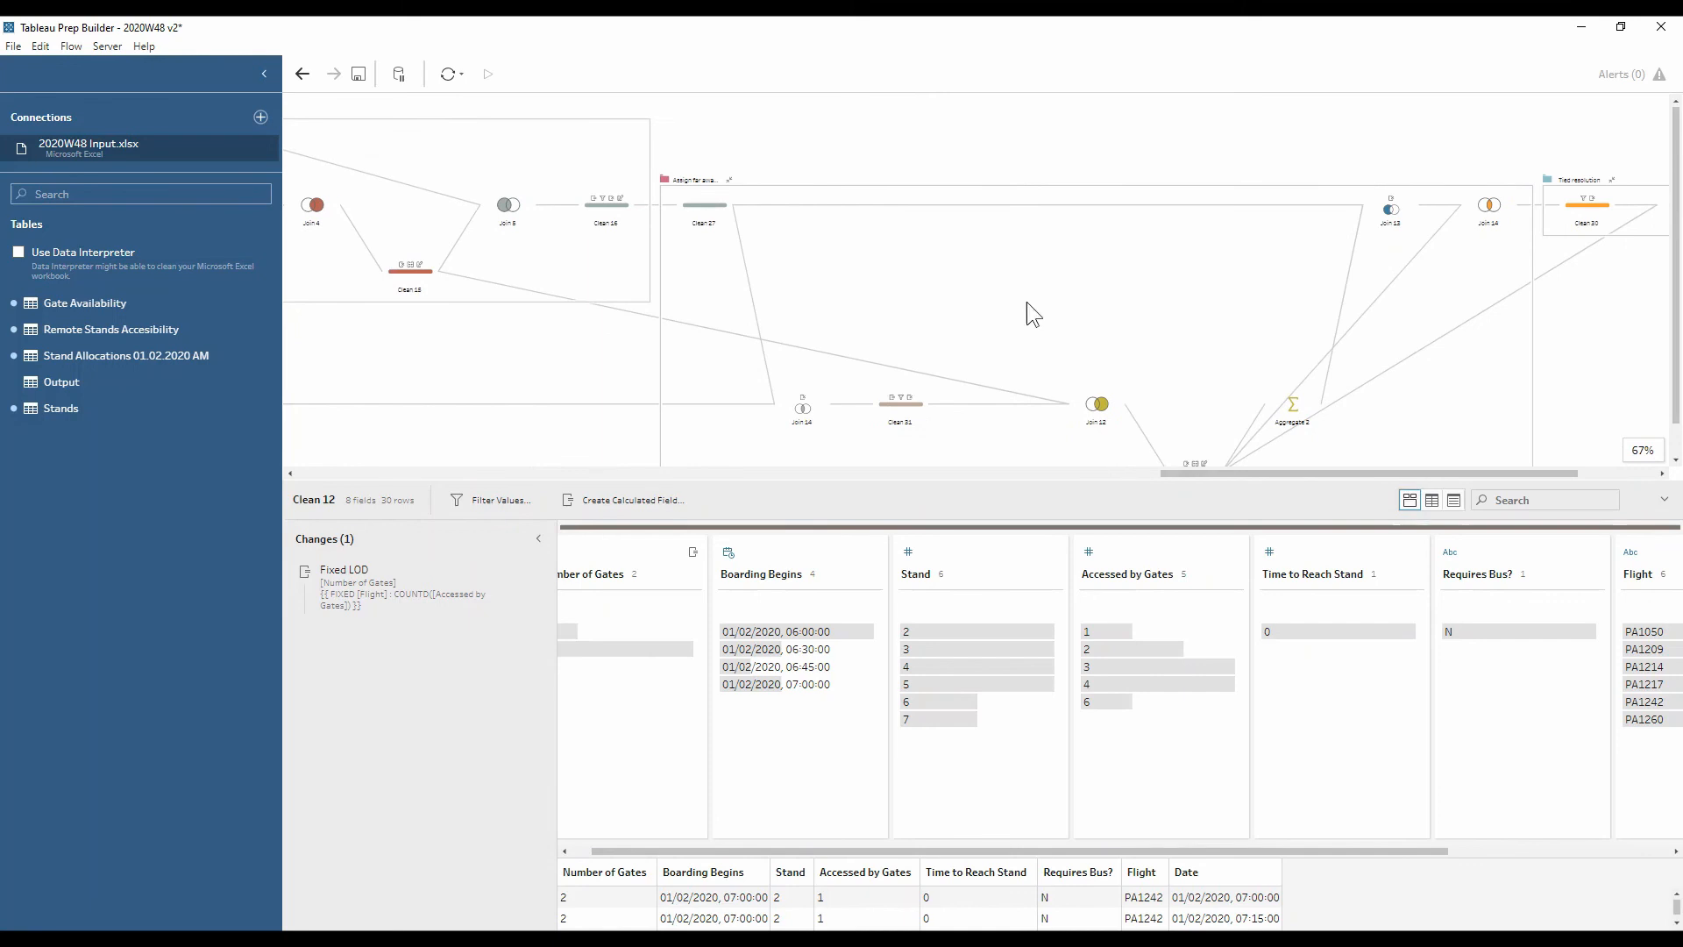
Open Clean 27, highlight flight PA1050's rows, then clear the highlight
click(702, 203)
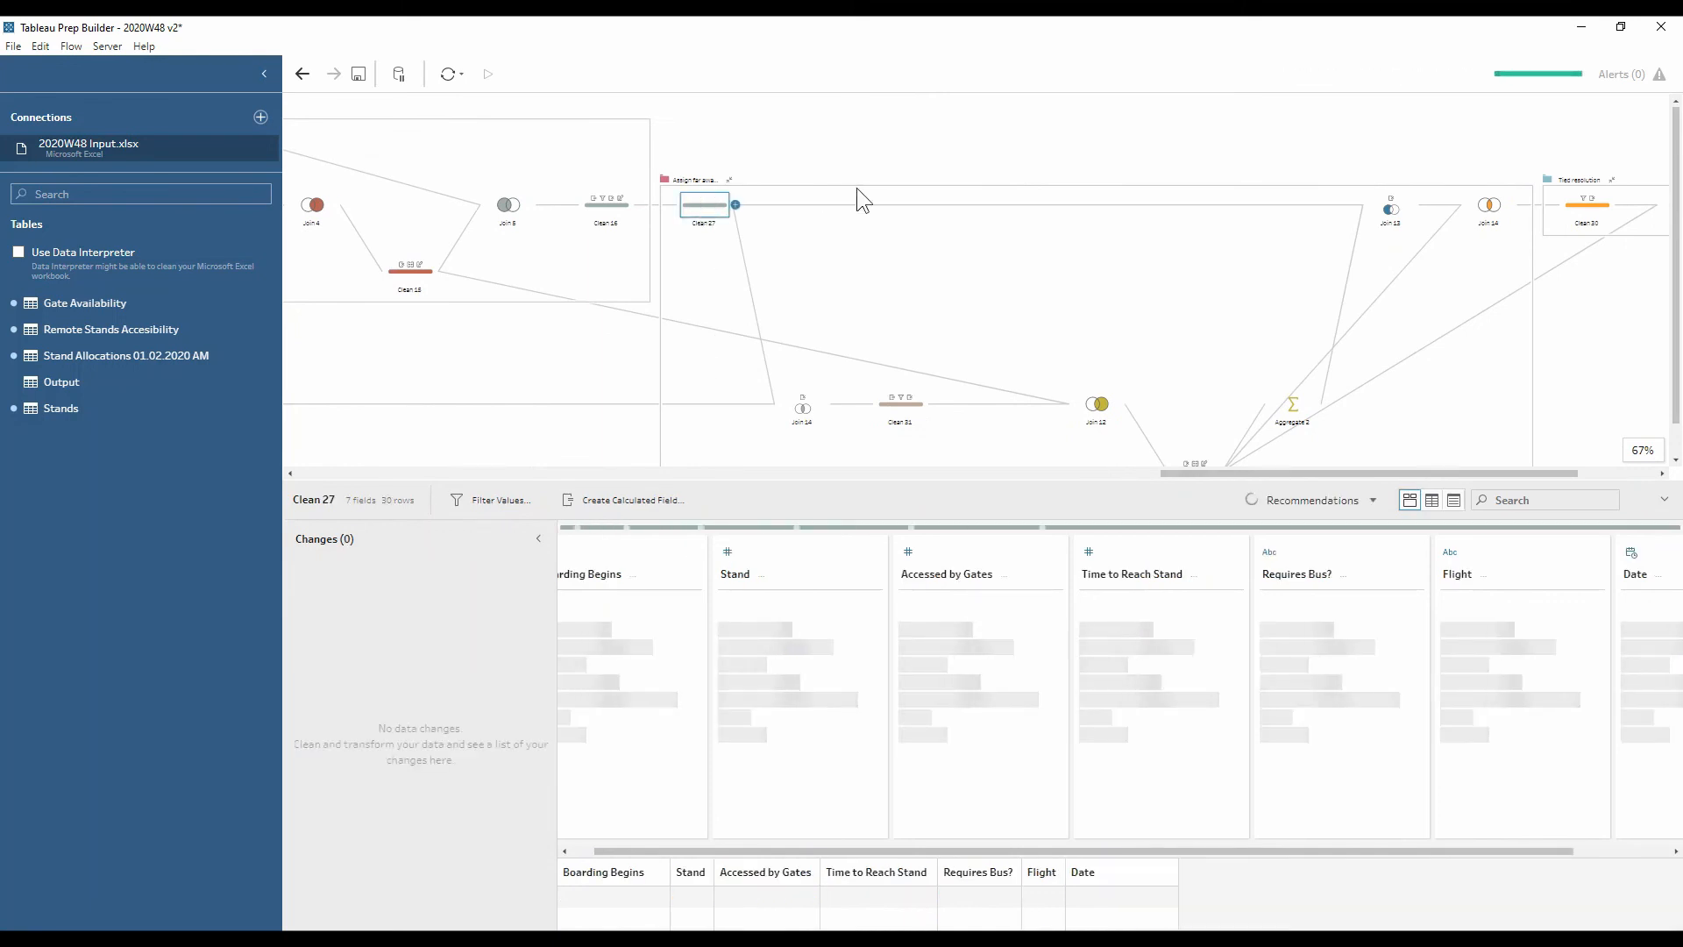
drag(829, 855, 981, 879)
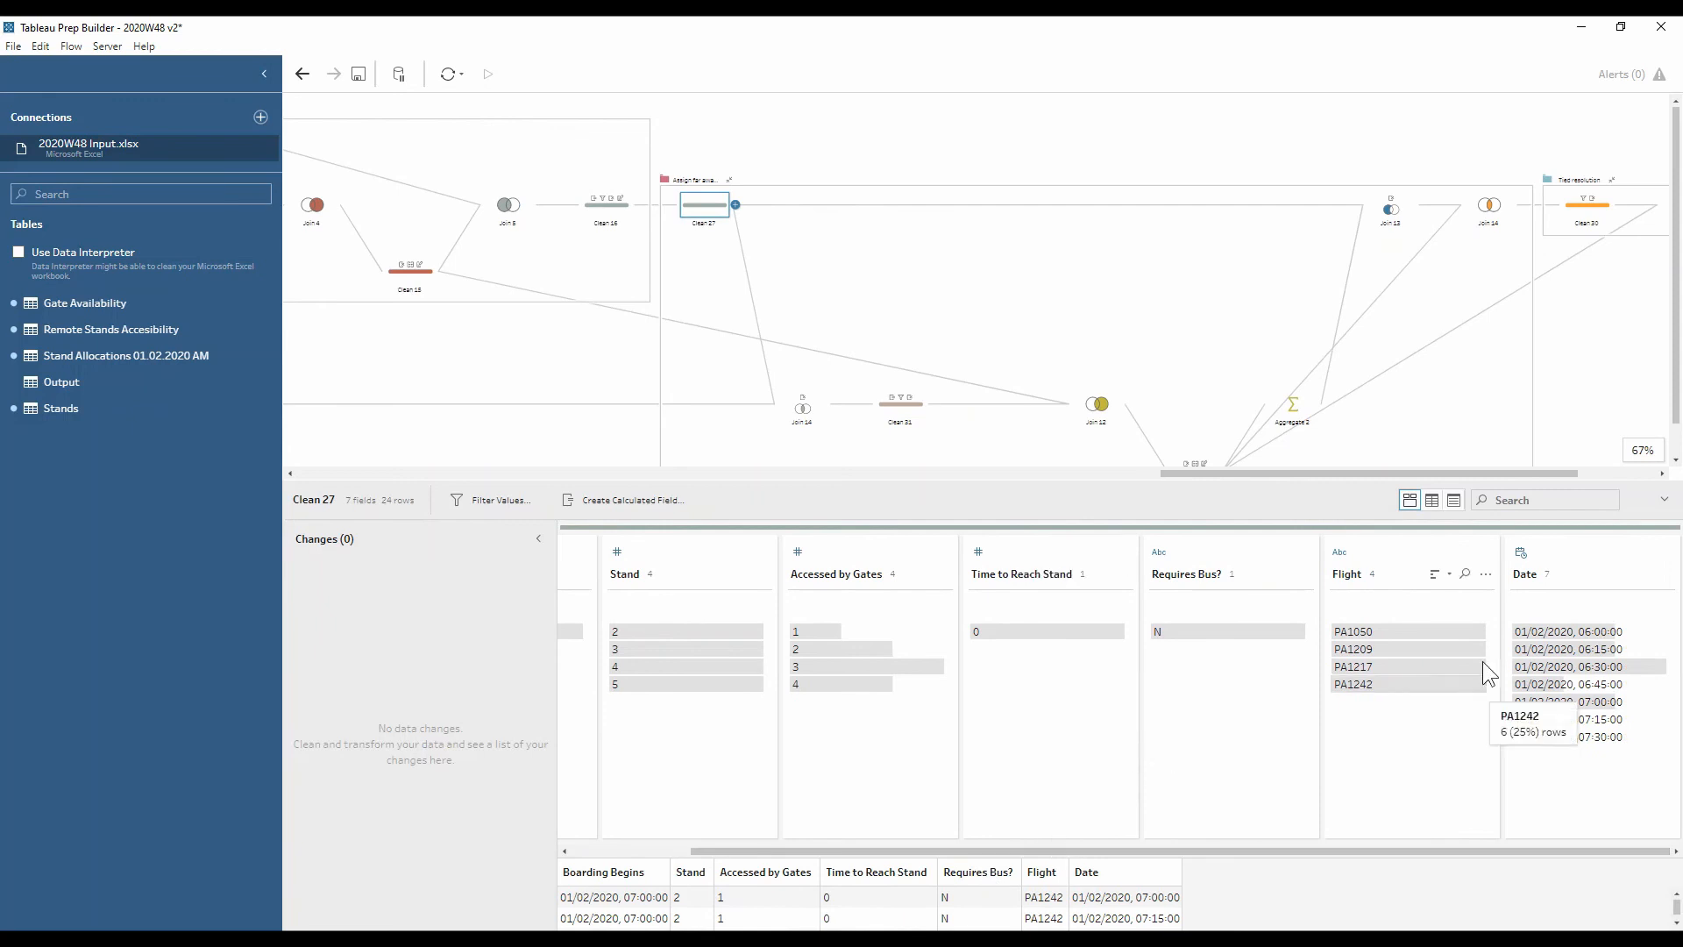
click(1373, 629)
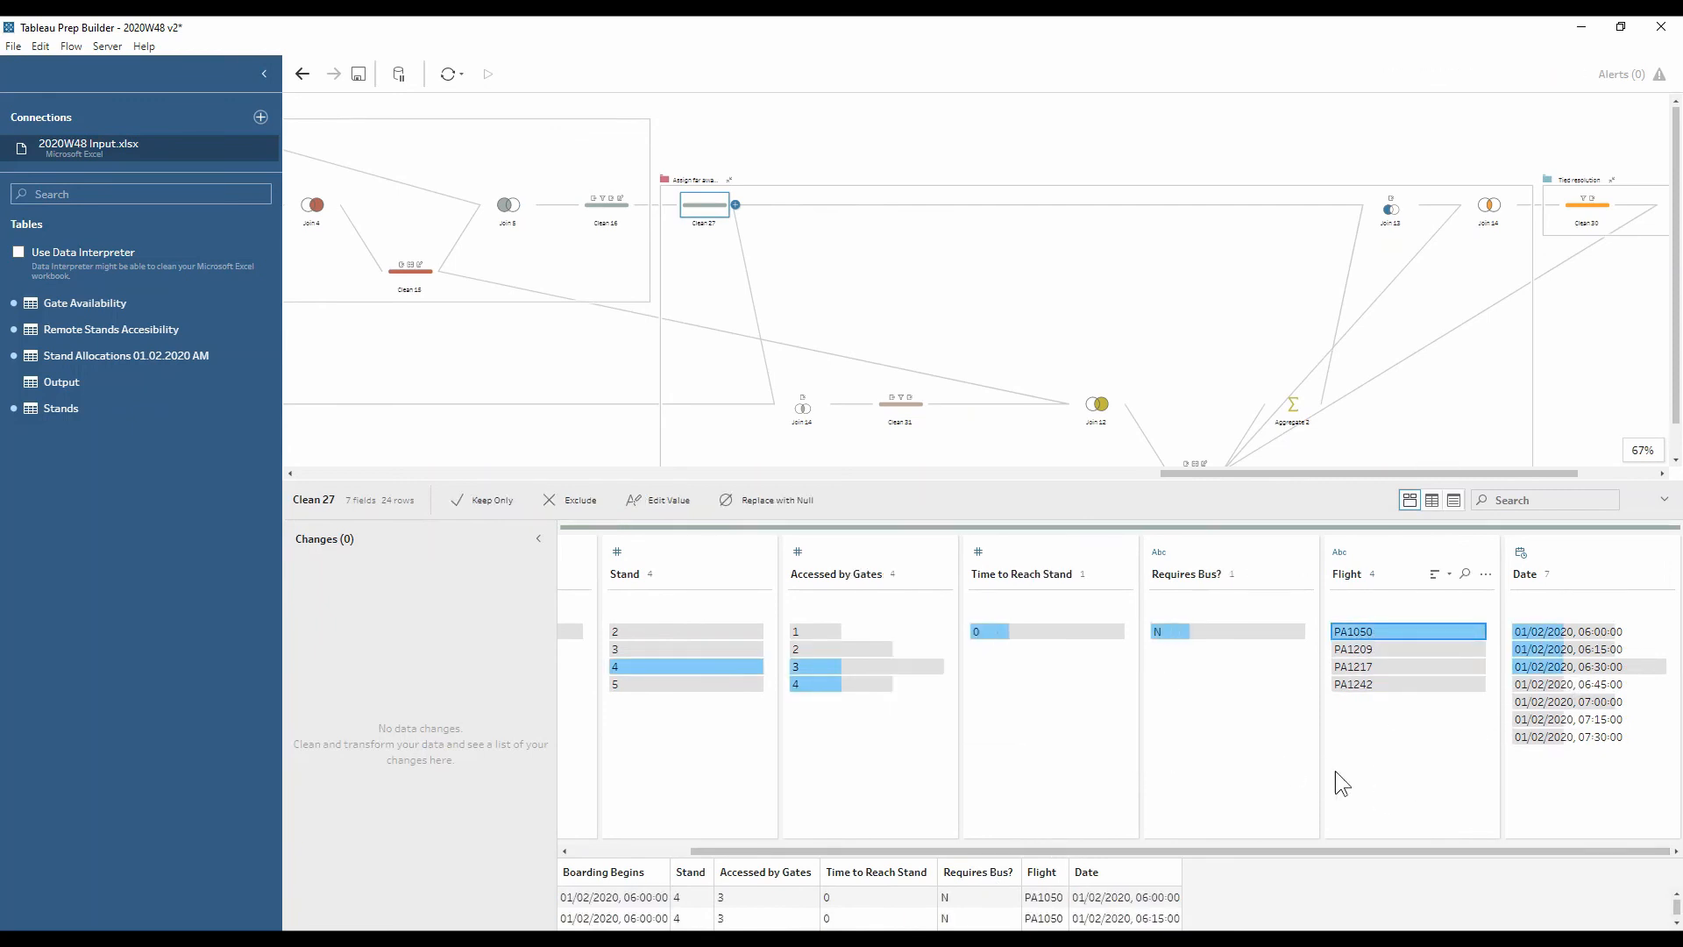
click(1369, 628)
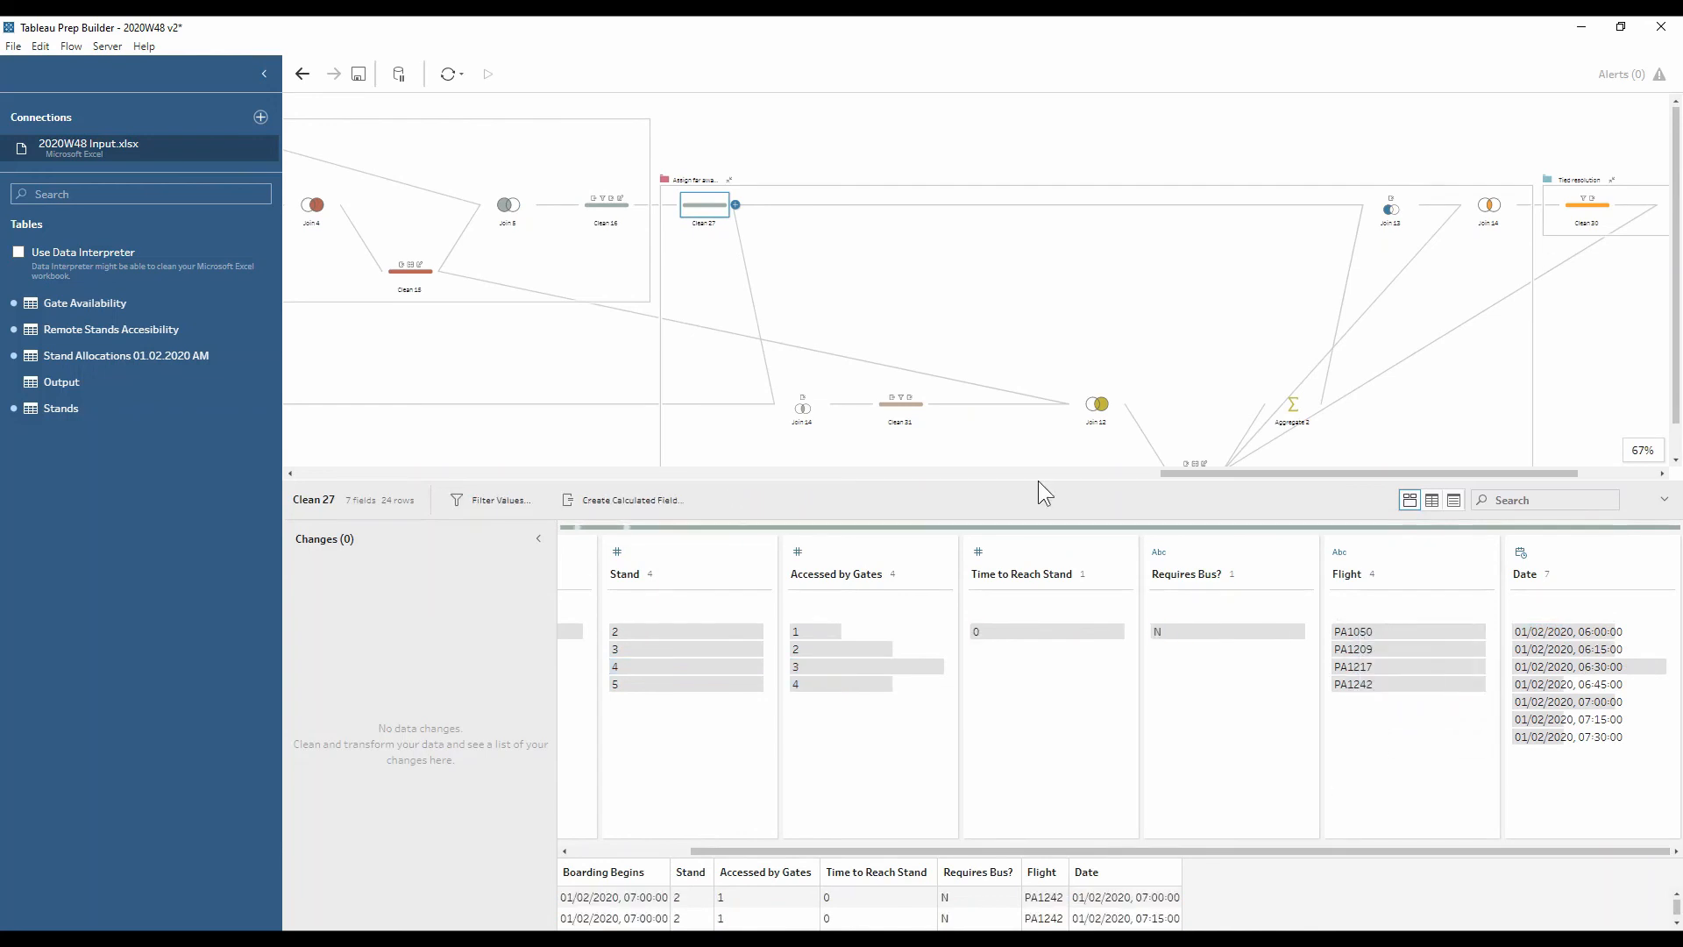
drag(1197, 477, 331, 524)
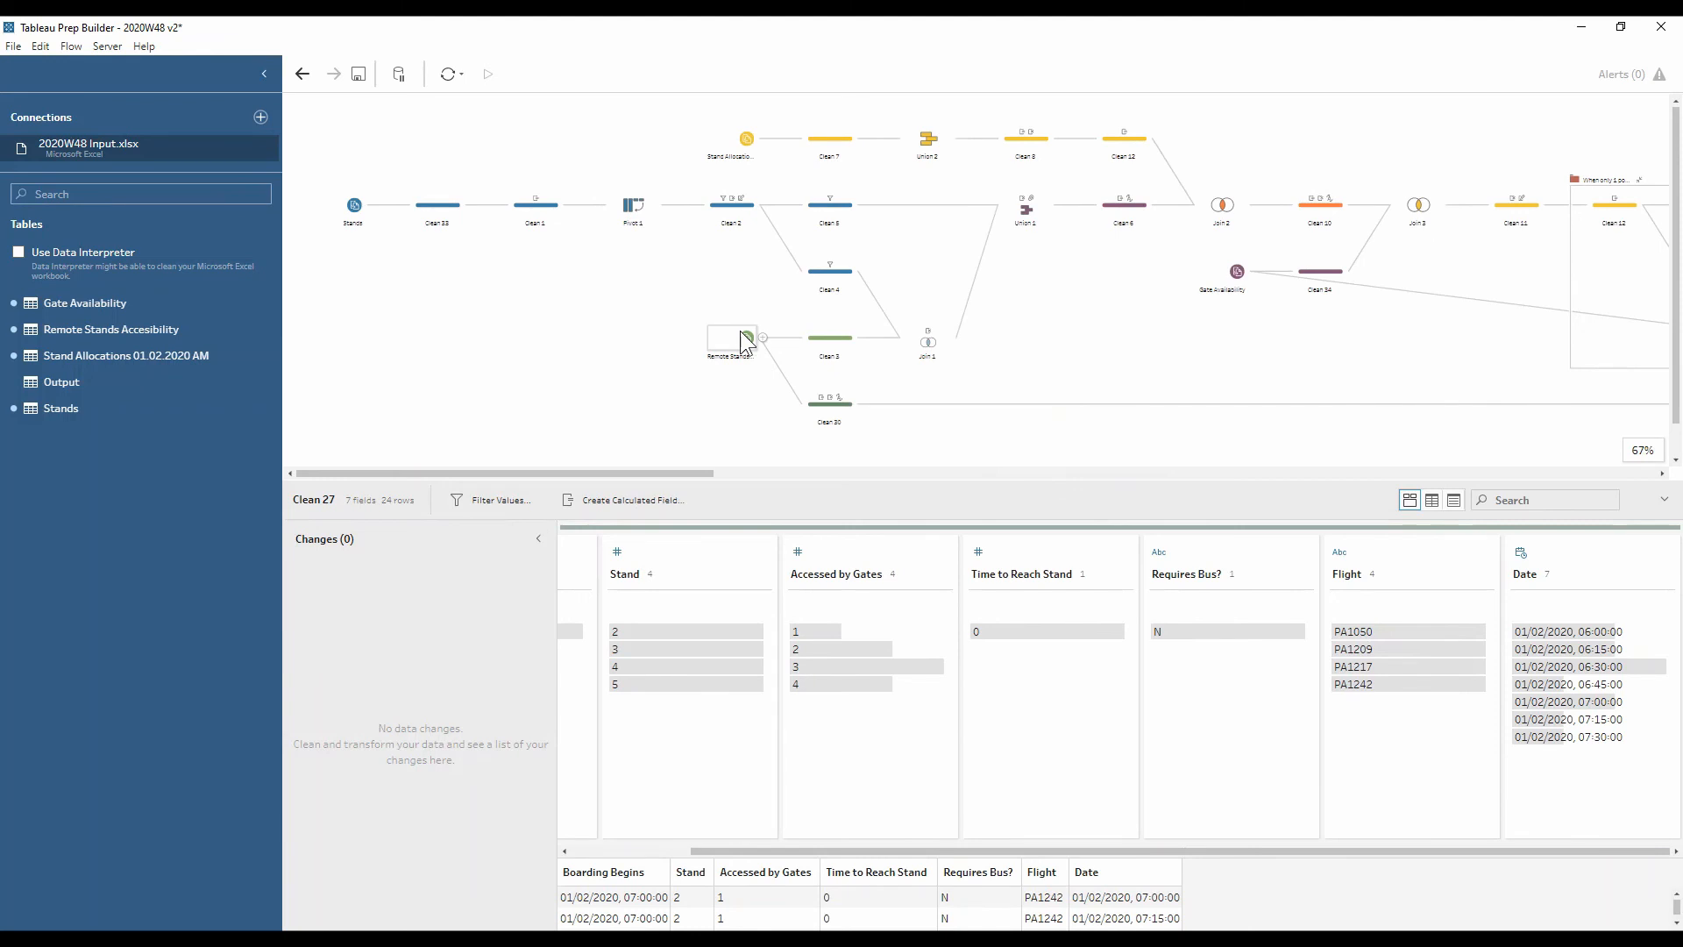
Check the Remote Stands input and Clean 30's Rank calculation, then open Clean 31
click(745, 341)
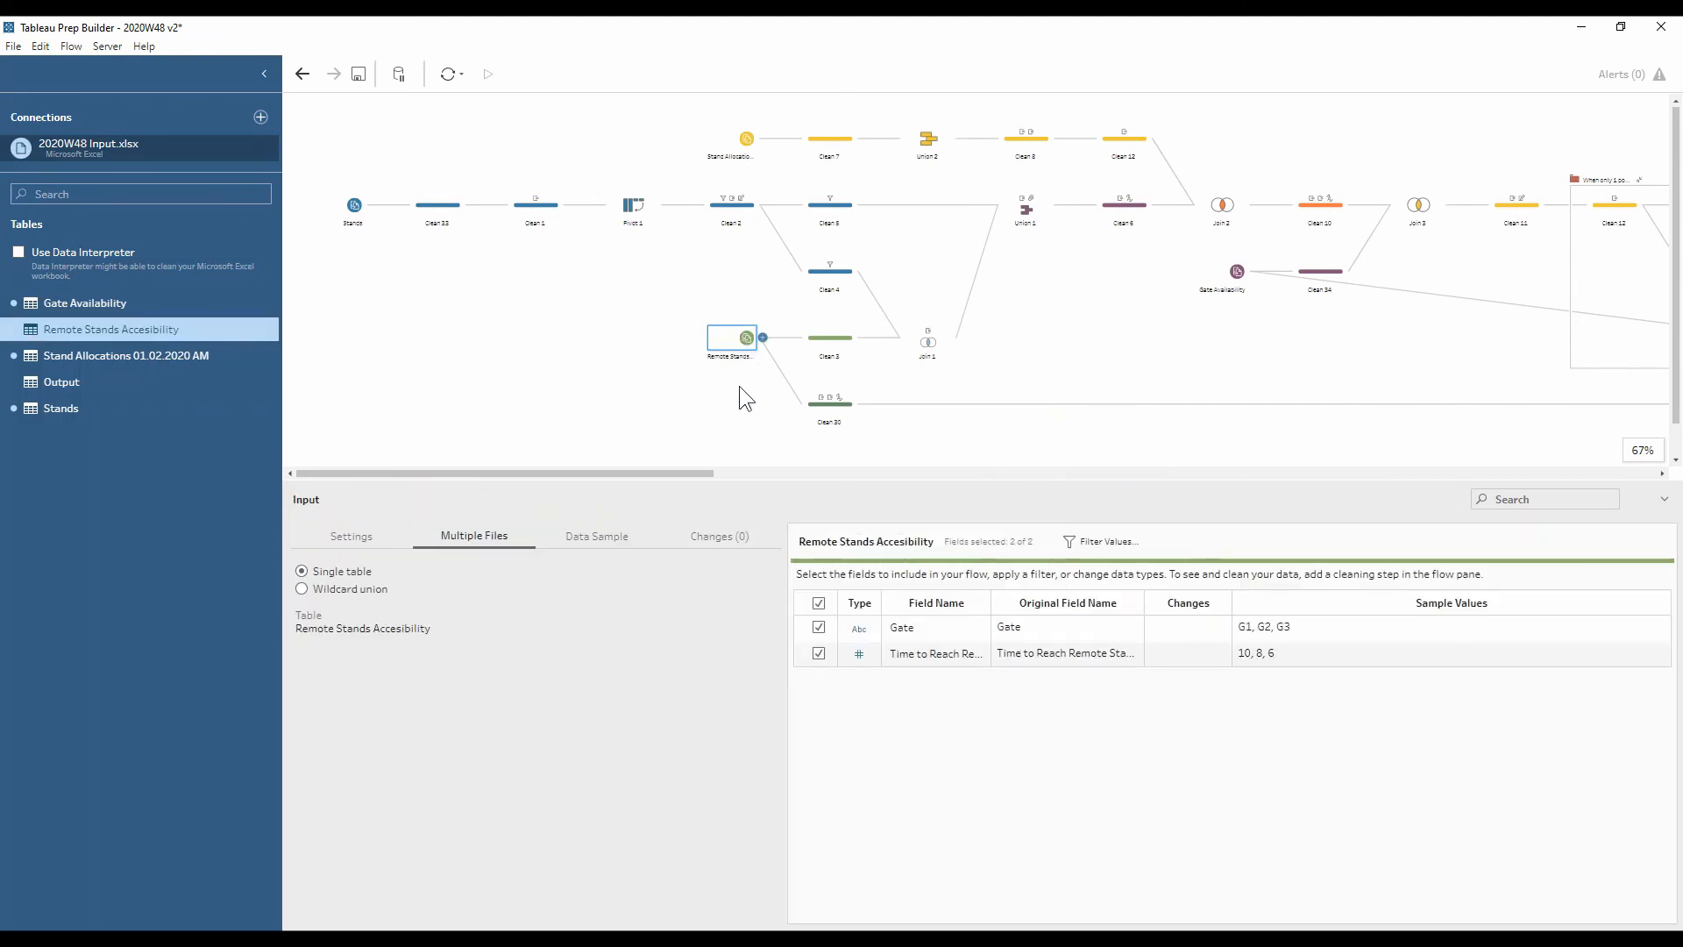
click(833, 409)
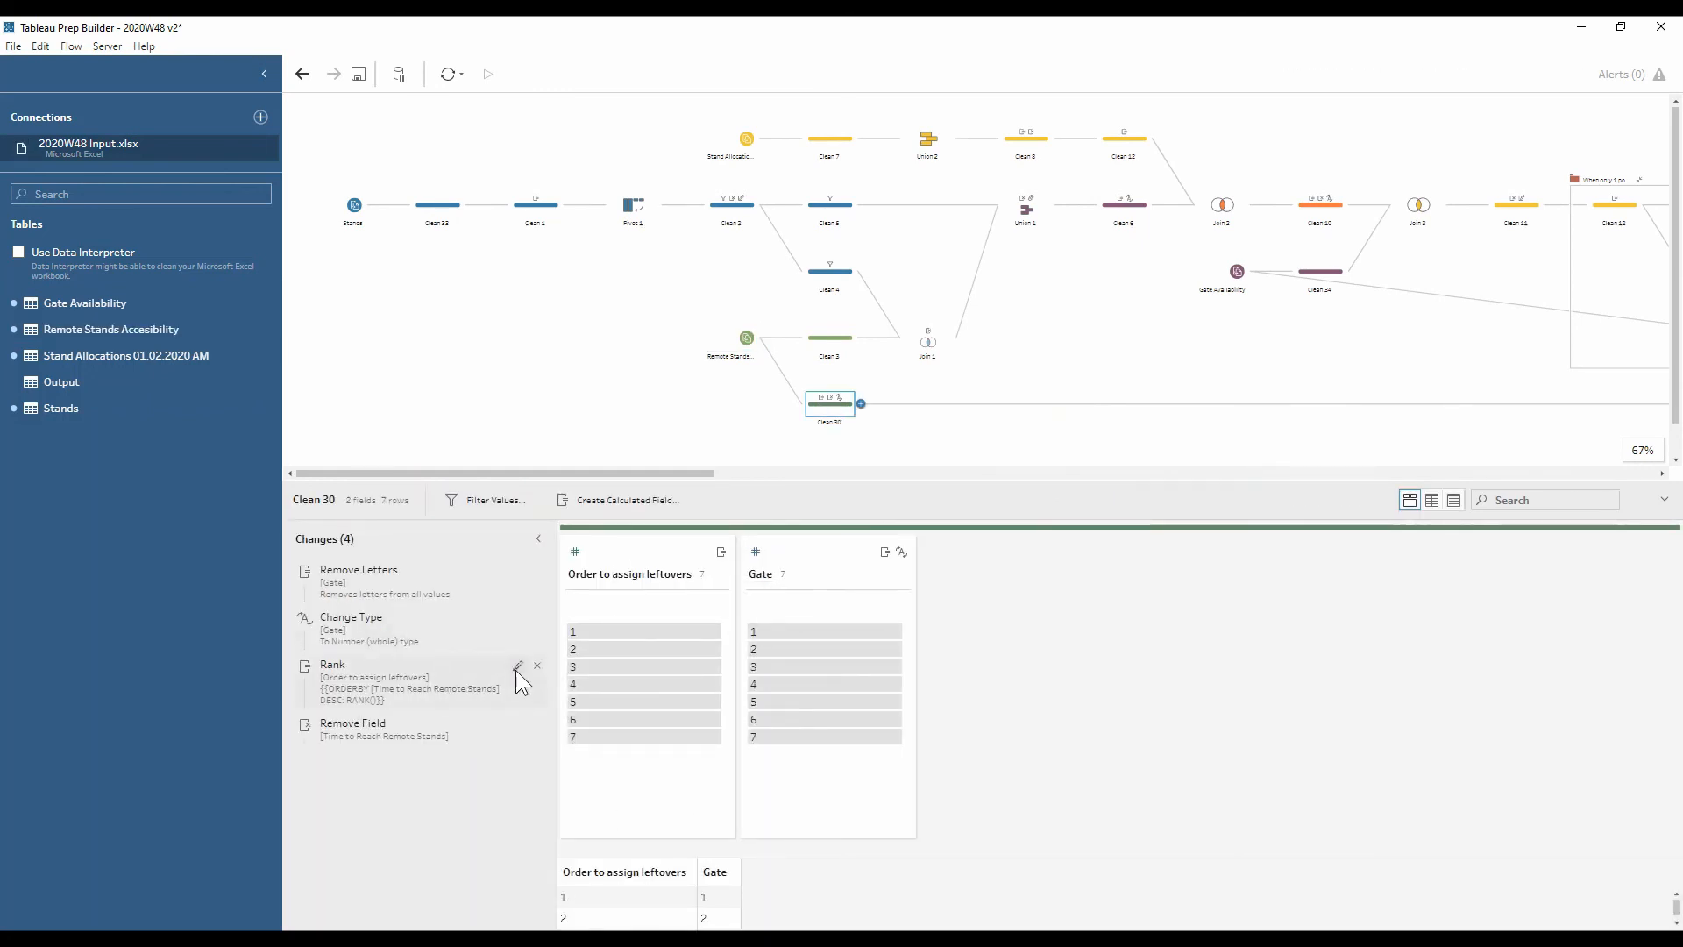
click(517, 667)
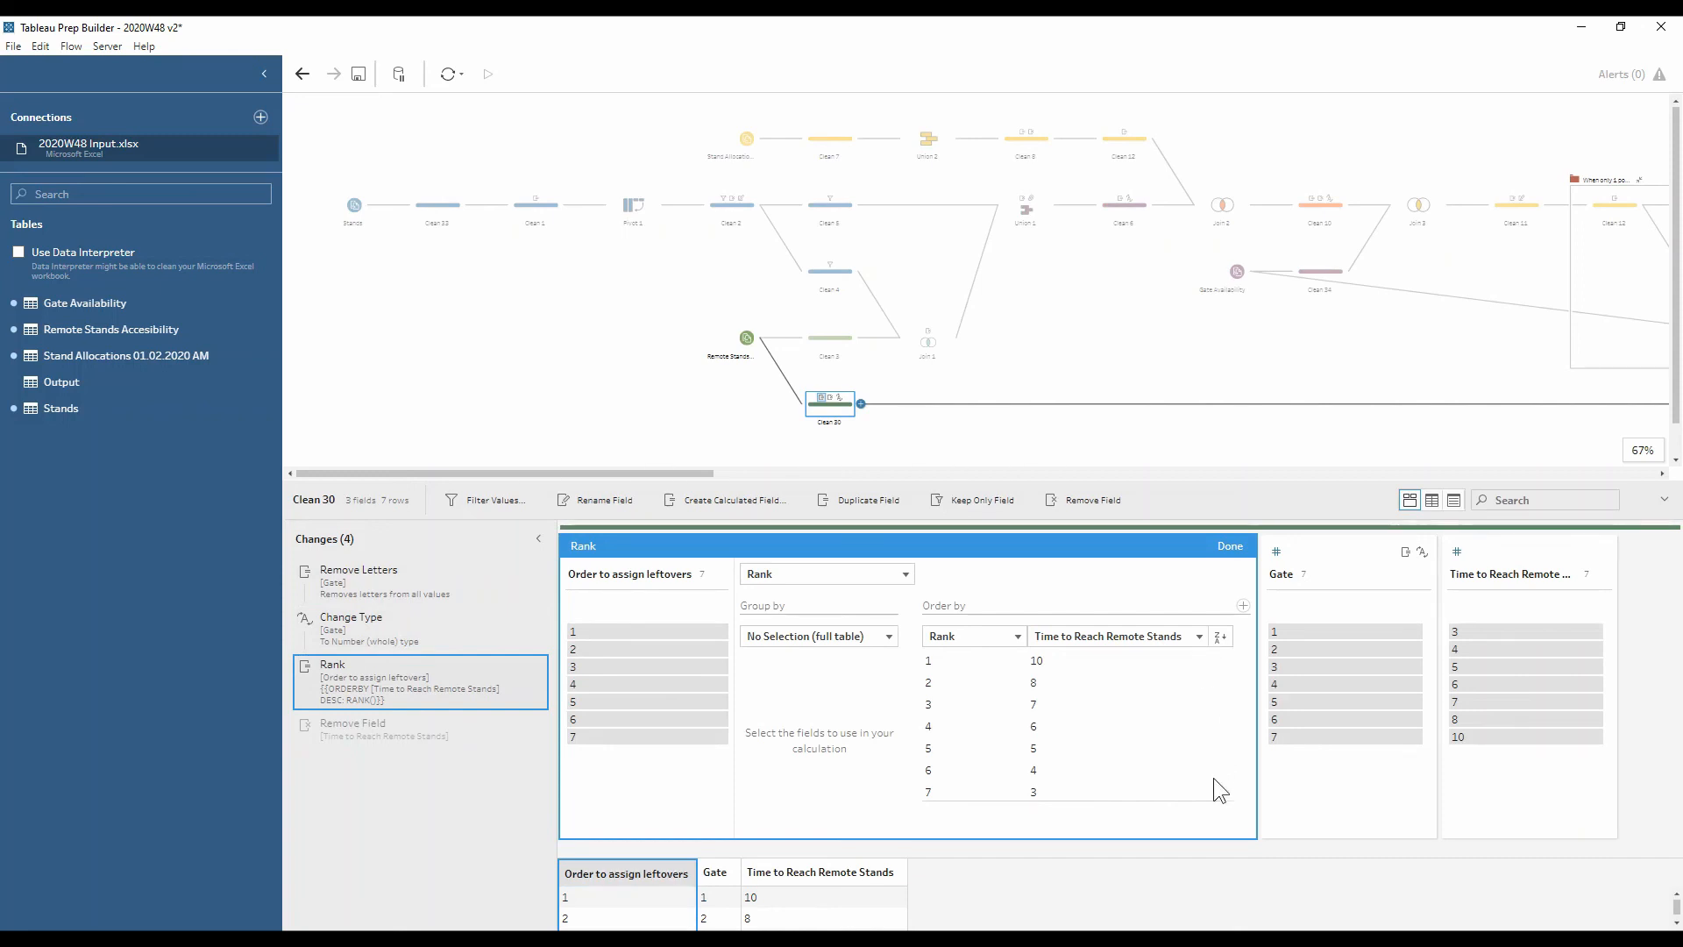
click(1230, 545)
drag(654, 472, 1592, 488)
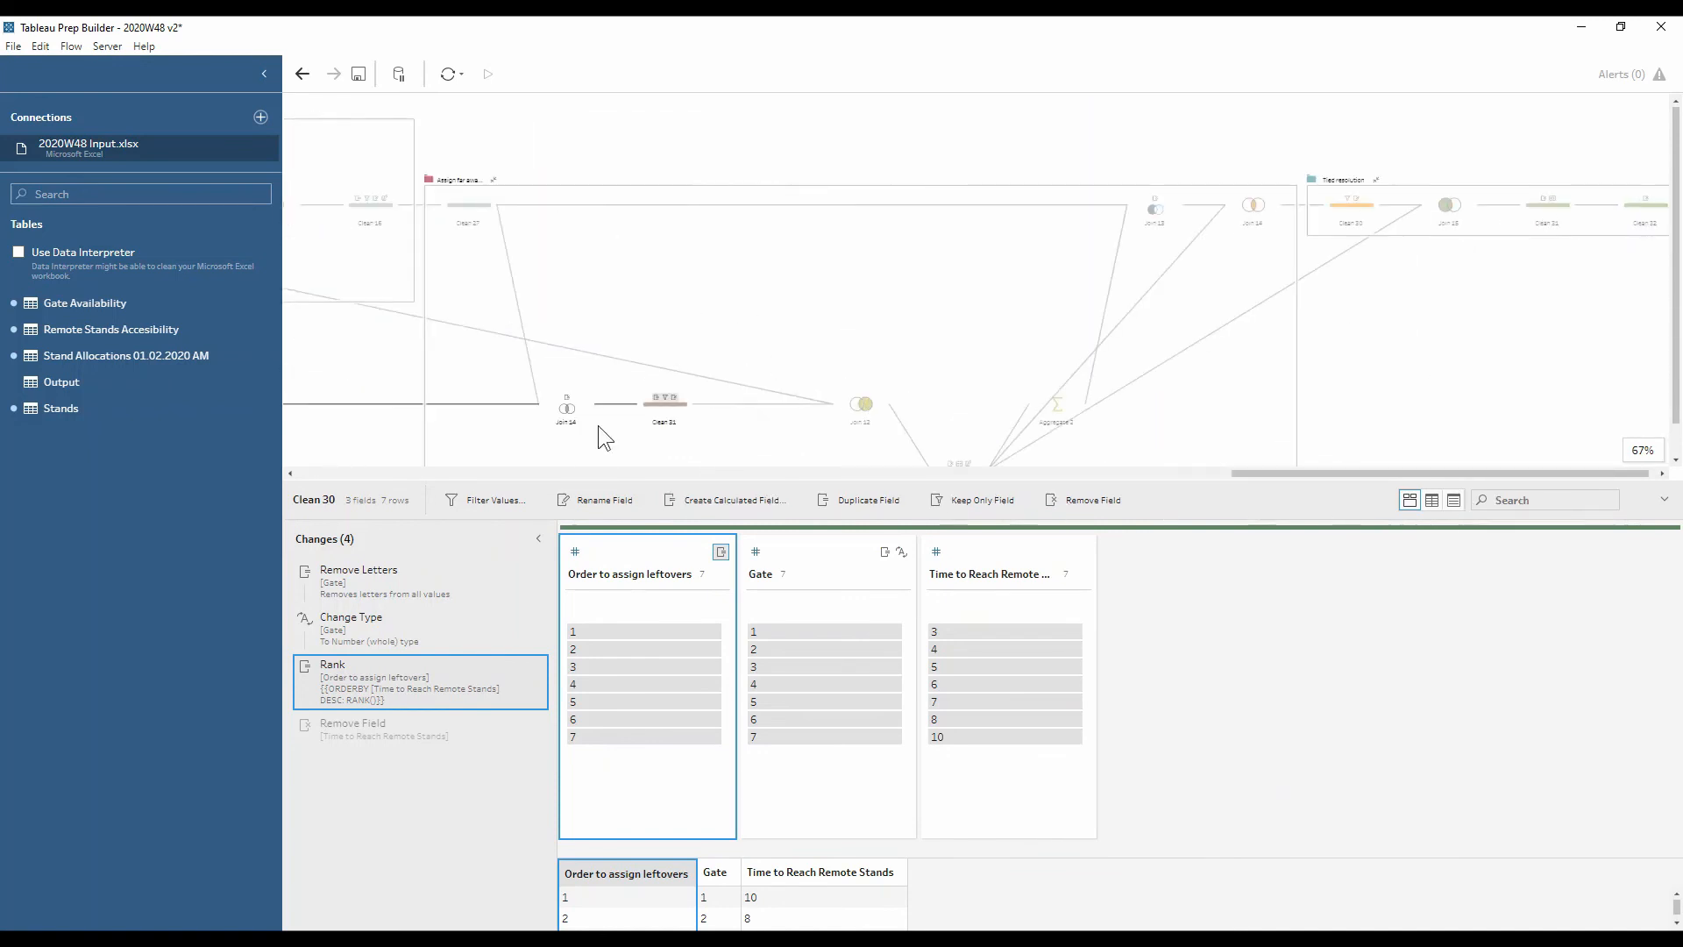
click(672, 412)
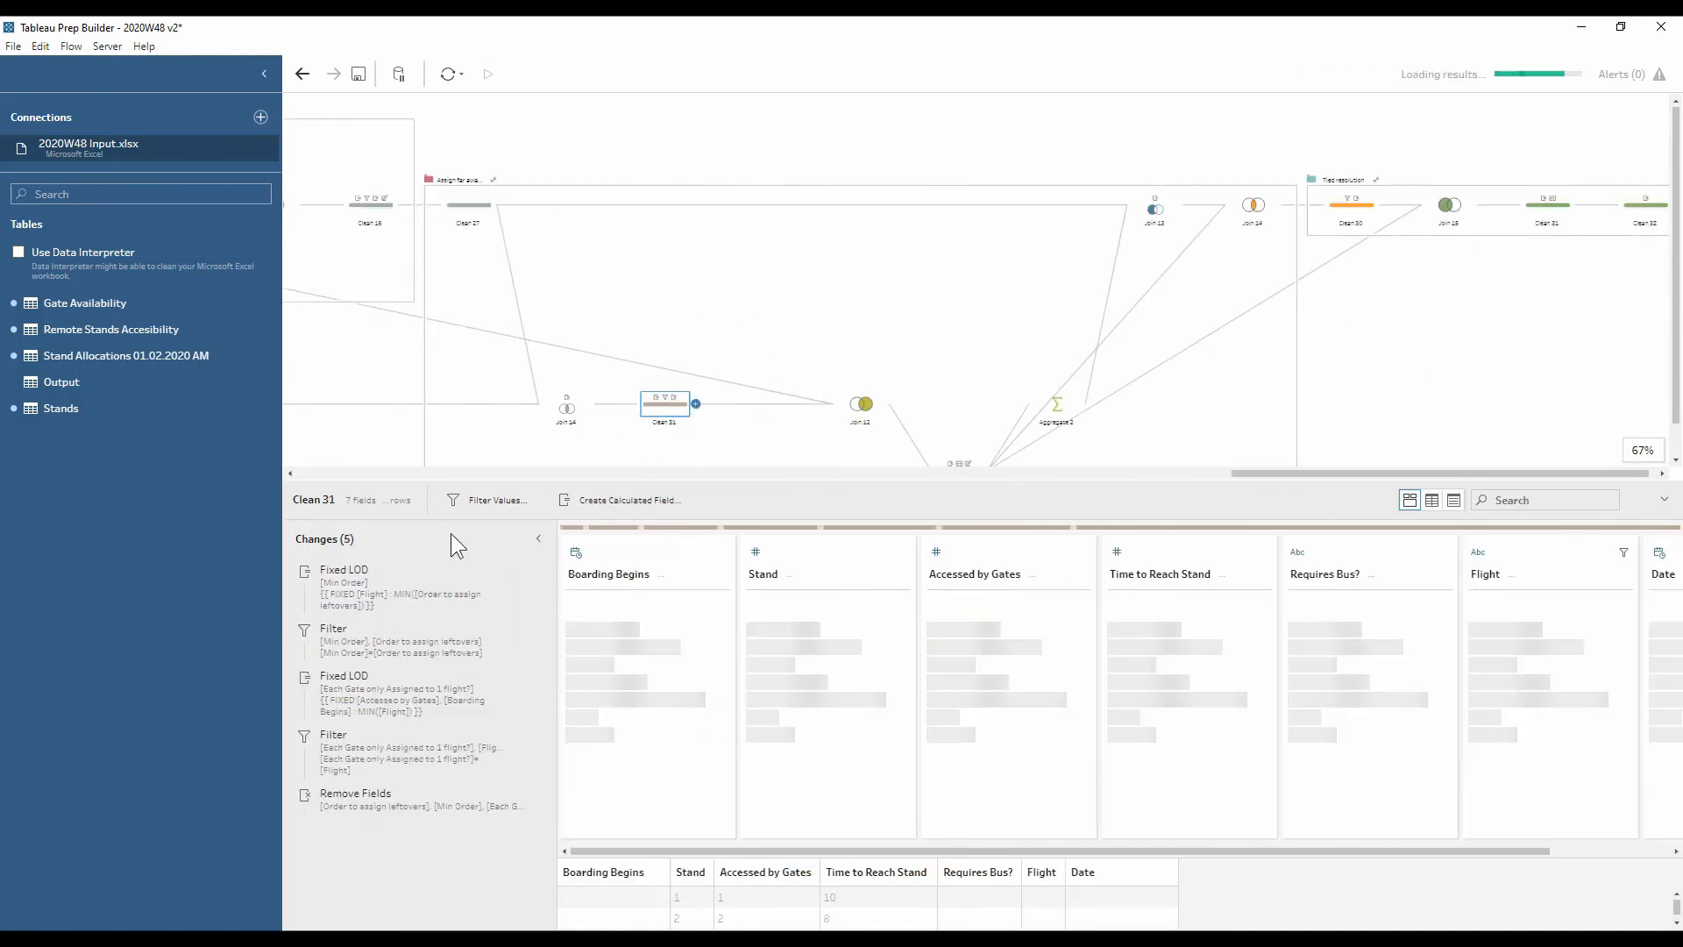
Preview Clean 31's two filters, highlighting Accessed by Gates value 3, then open the next Clean 30
click(402, 647)
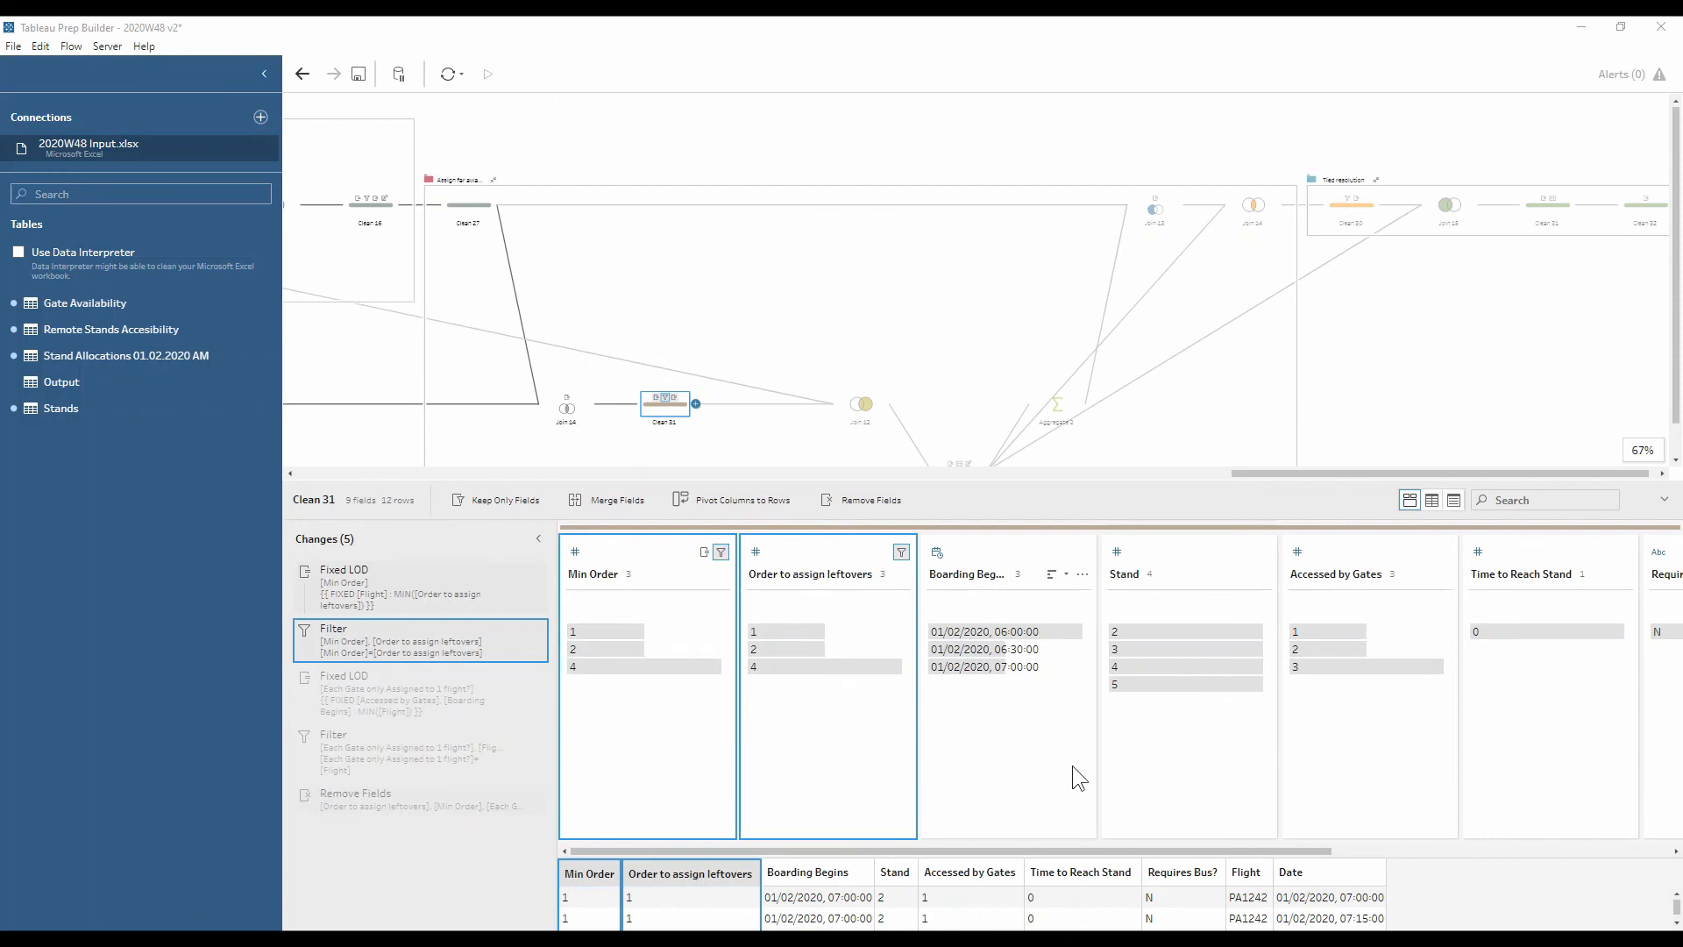
drag(1217, 853, 1464, 822)
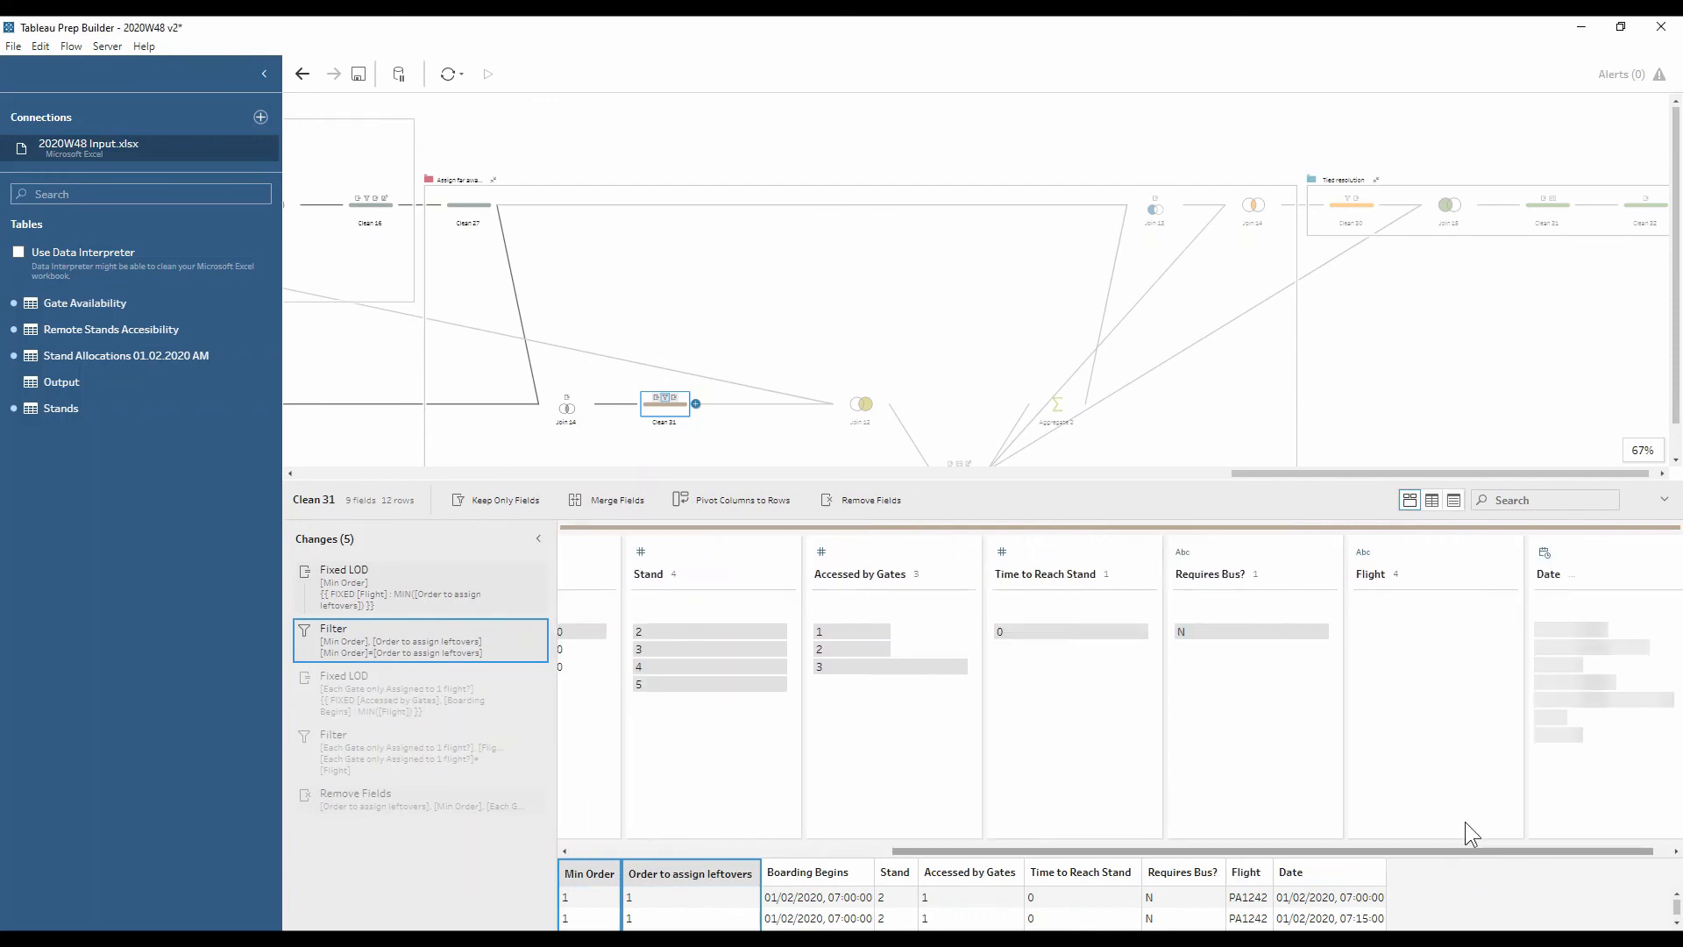
click(834, 671)
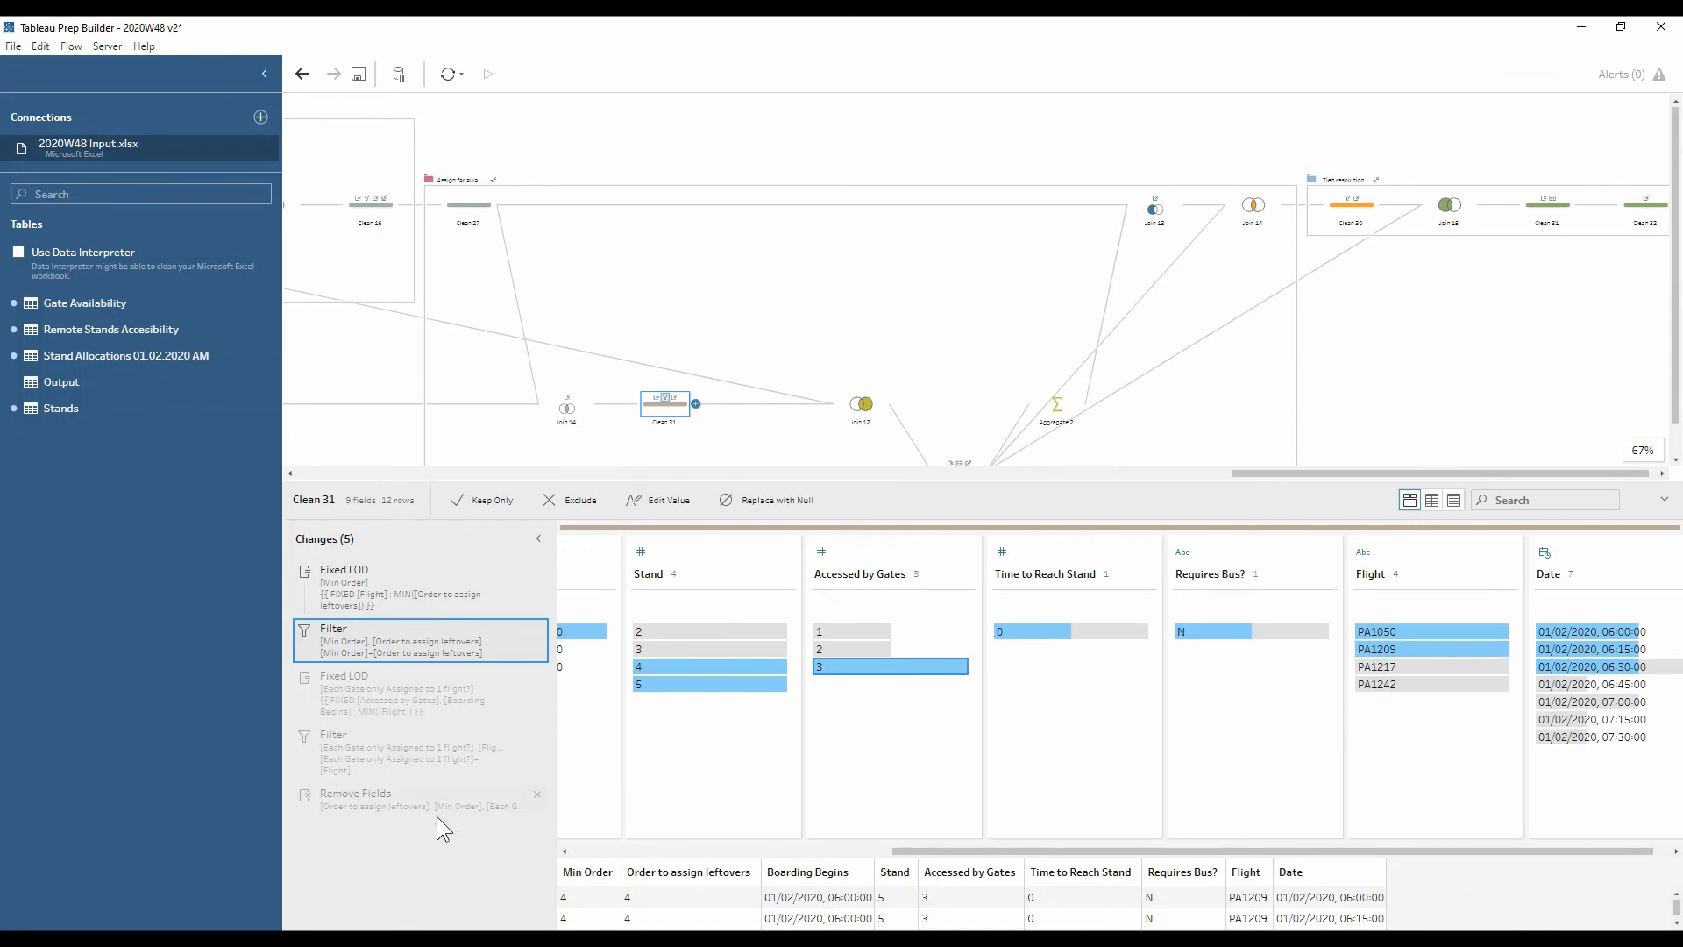
click(418, 749)
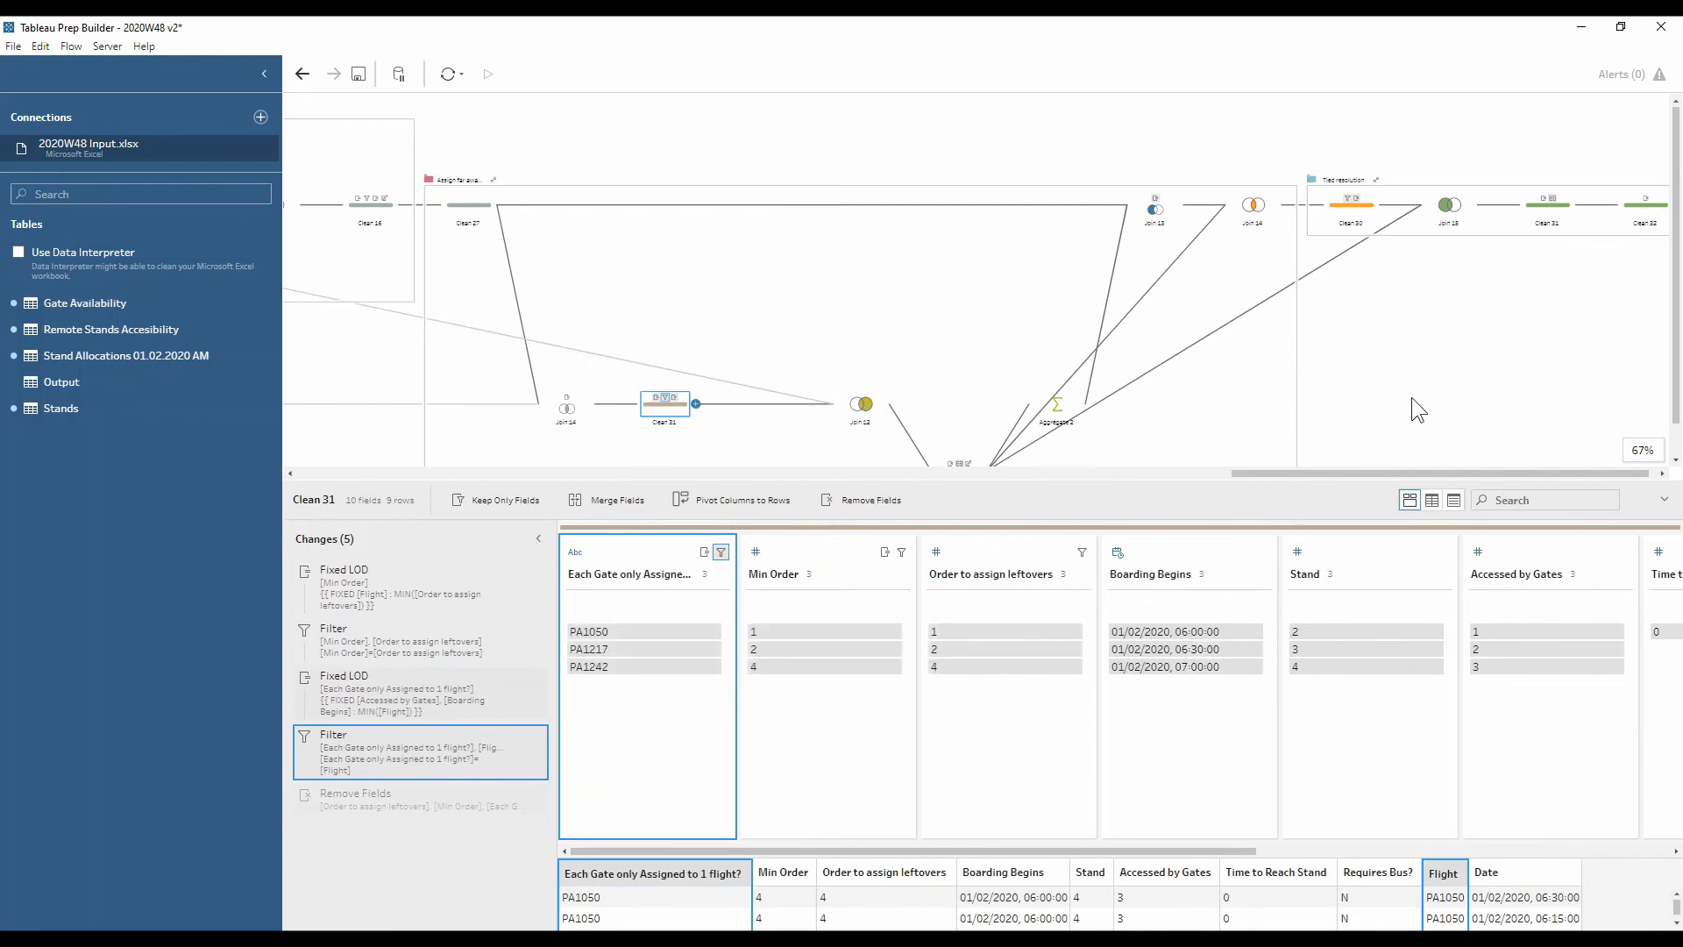
scroll(1411, 399, down, 1)
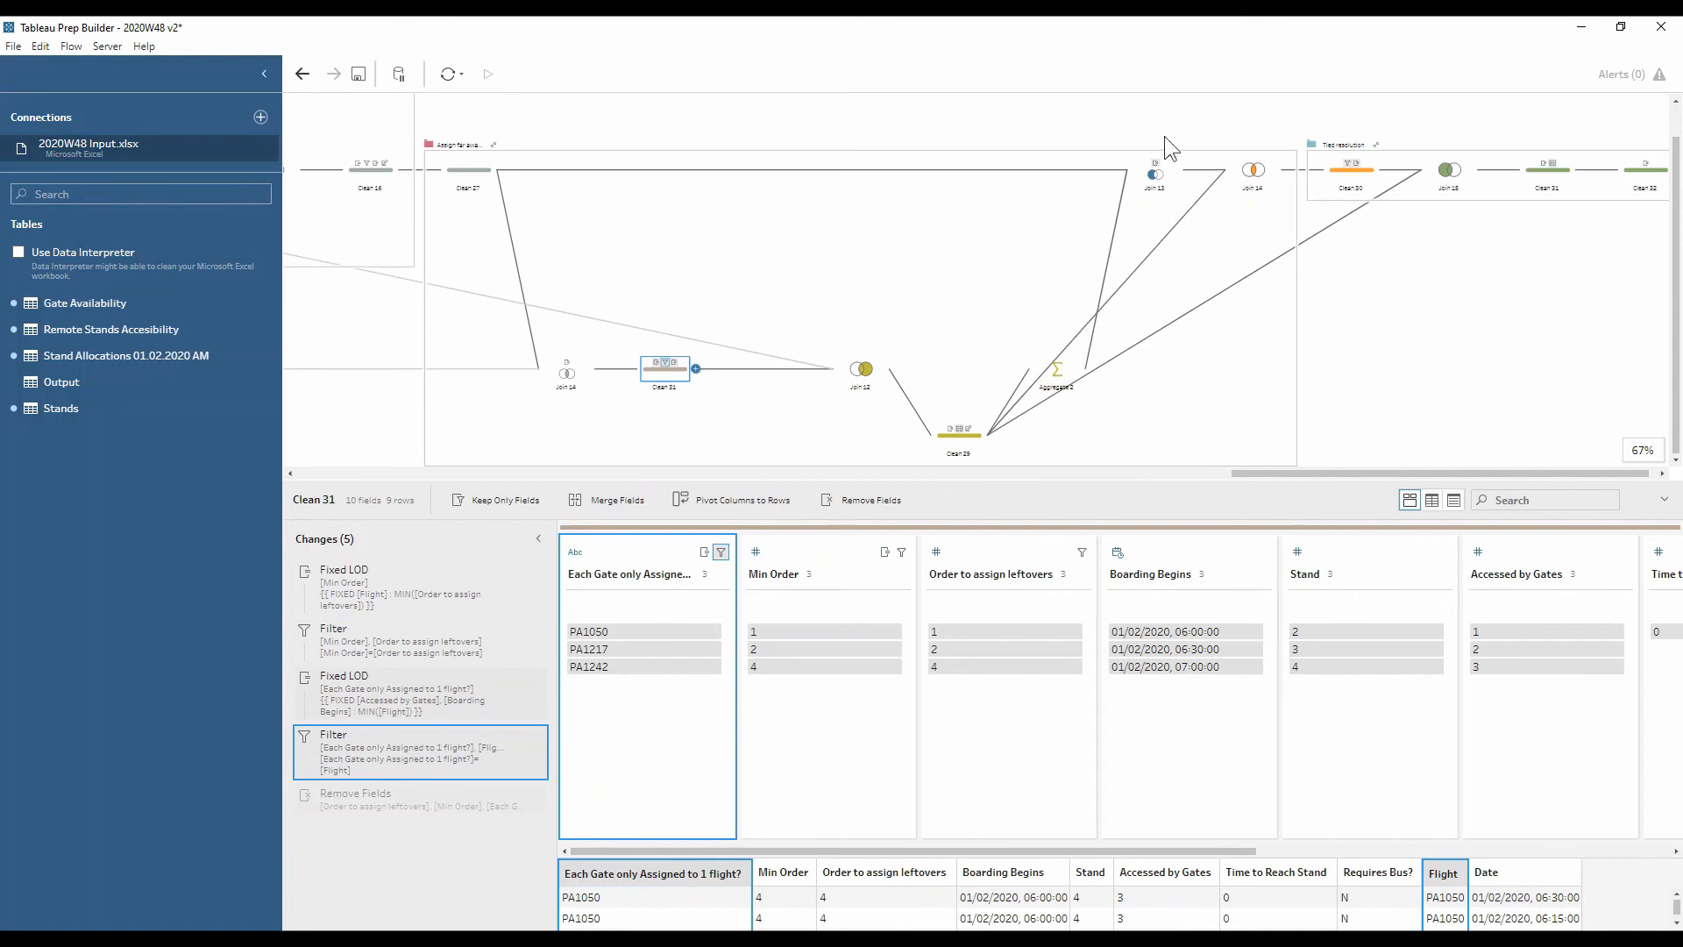
click(1351, 175)
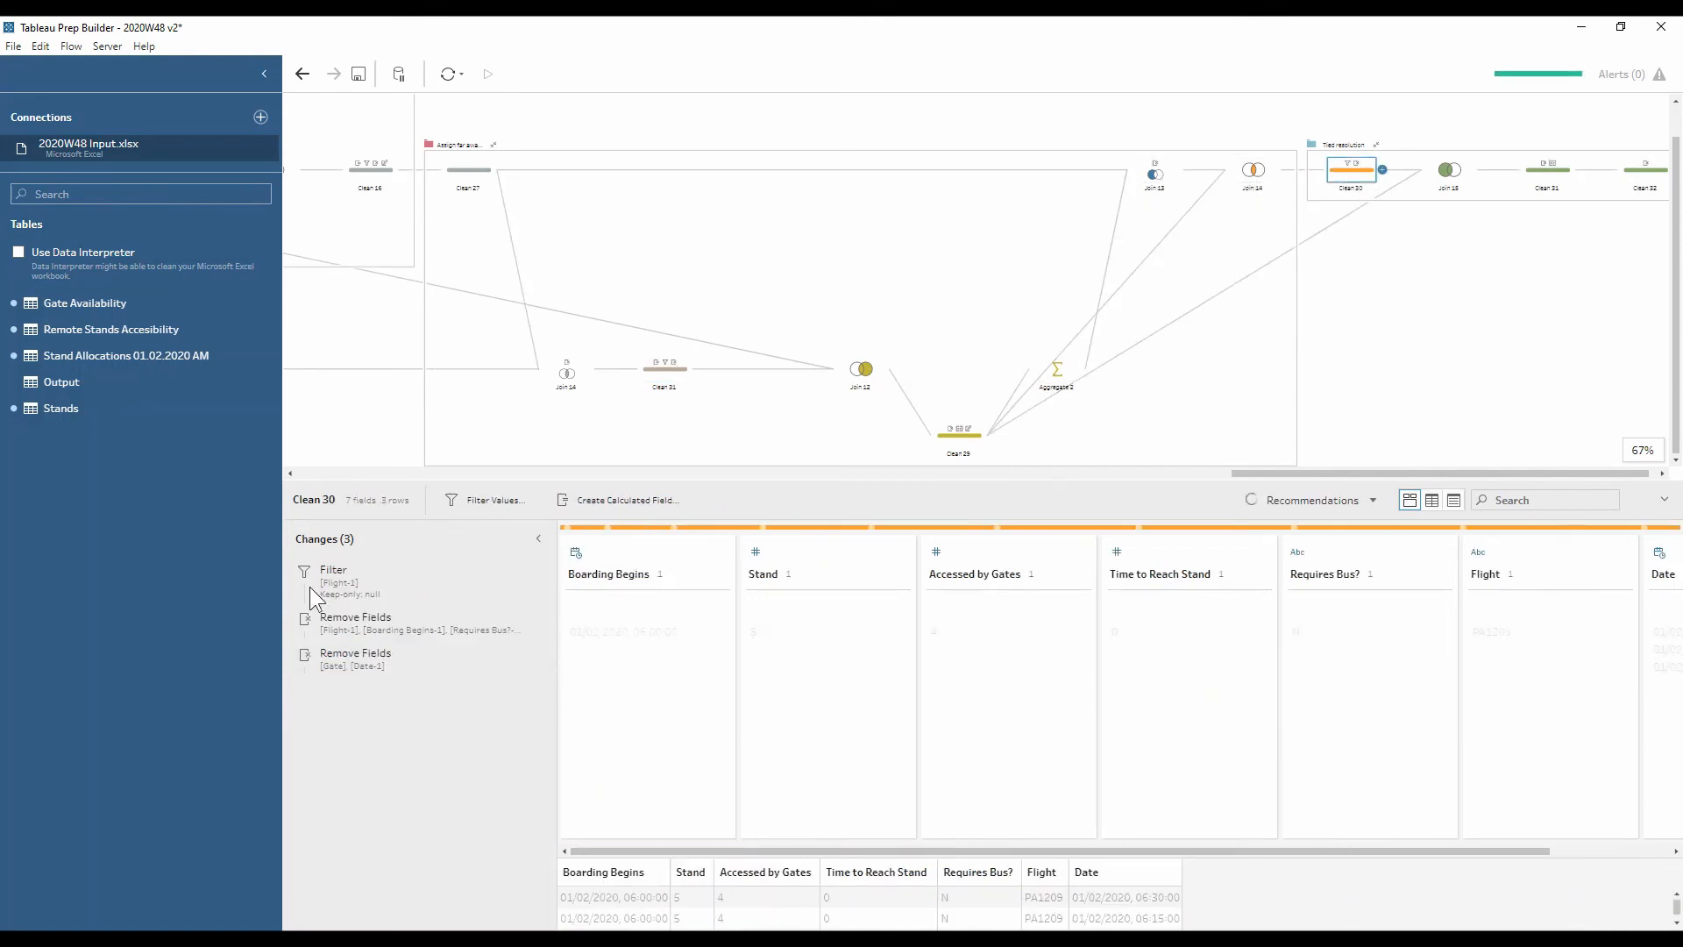
Open Clean 32 and enlarge the data pane to show more of its 49 rows
drag(722, 846, 843, 850)
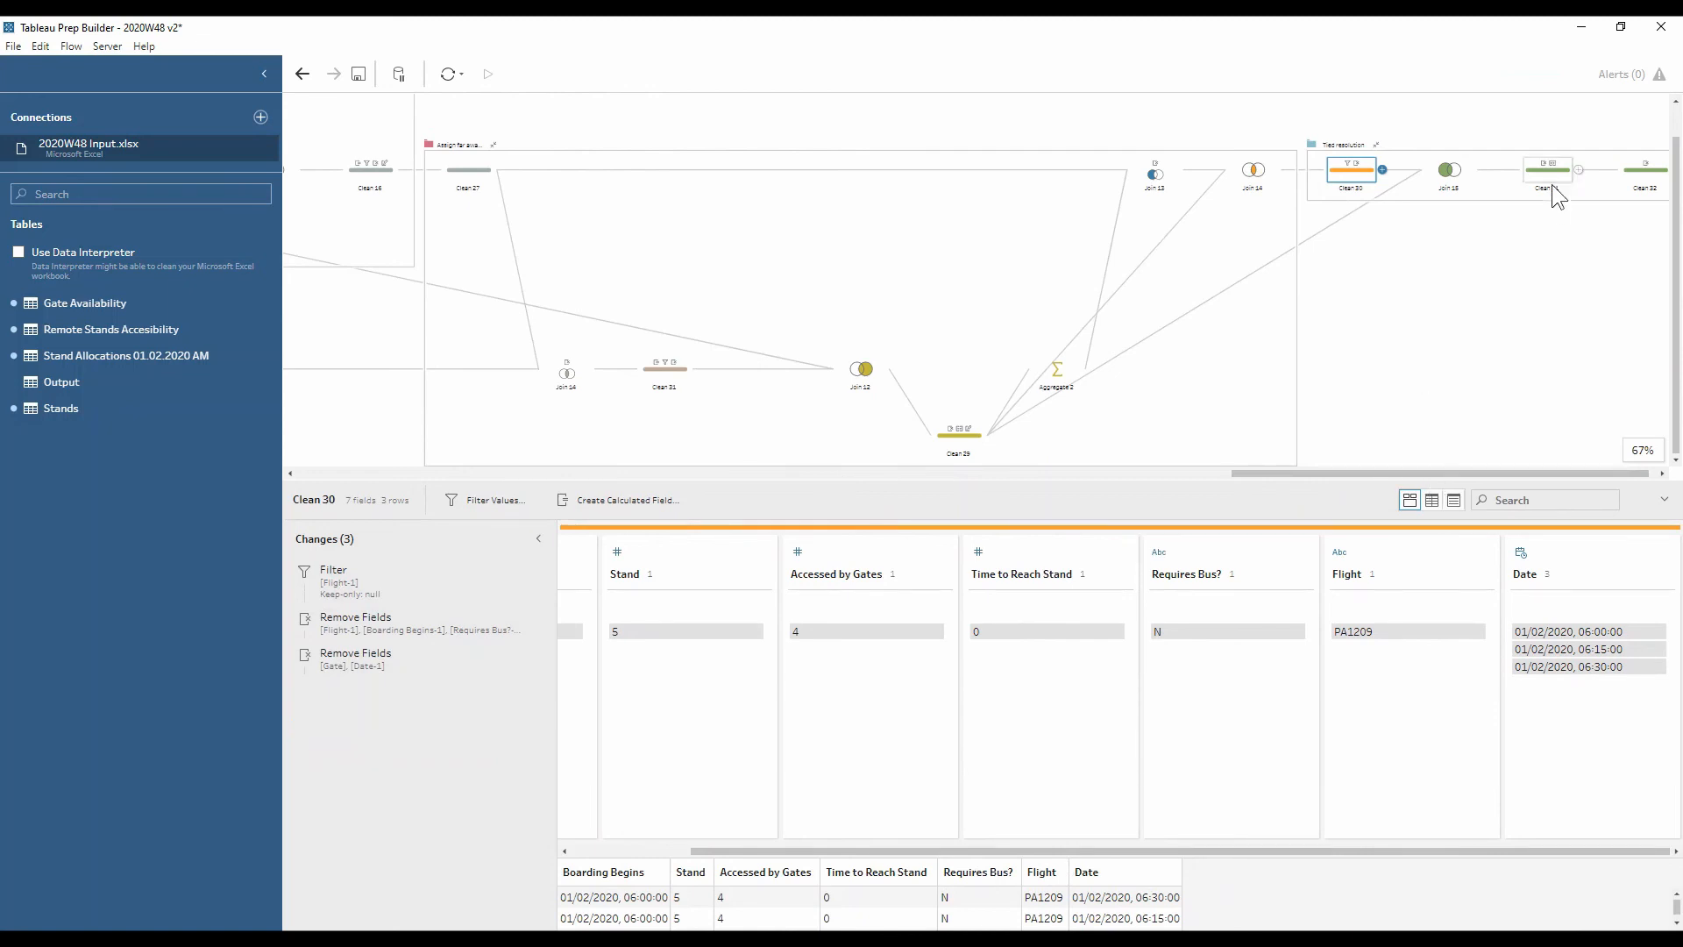
click(1636, 185)
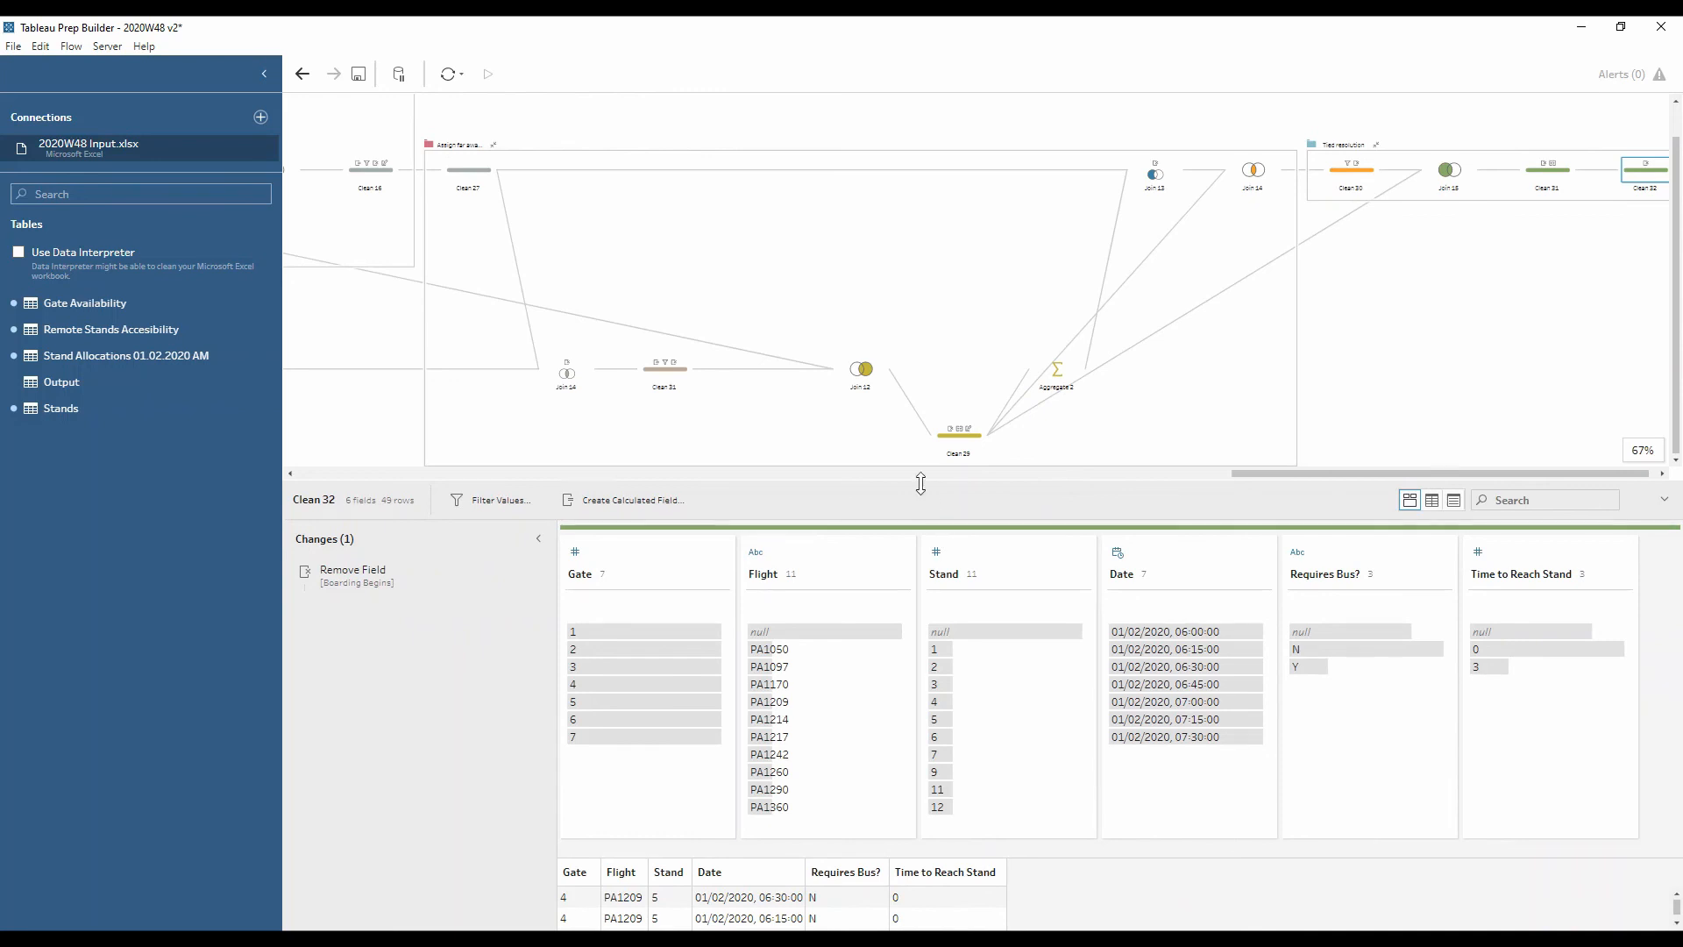
drag(919, 472, 918, 255)
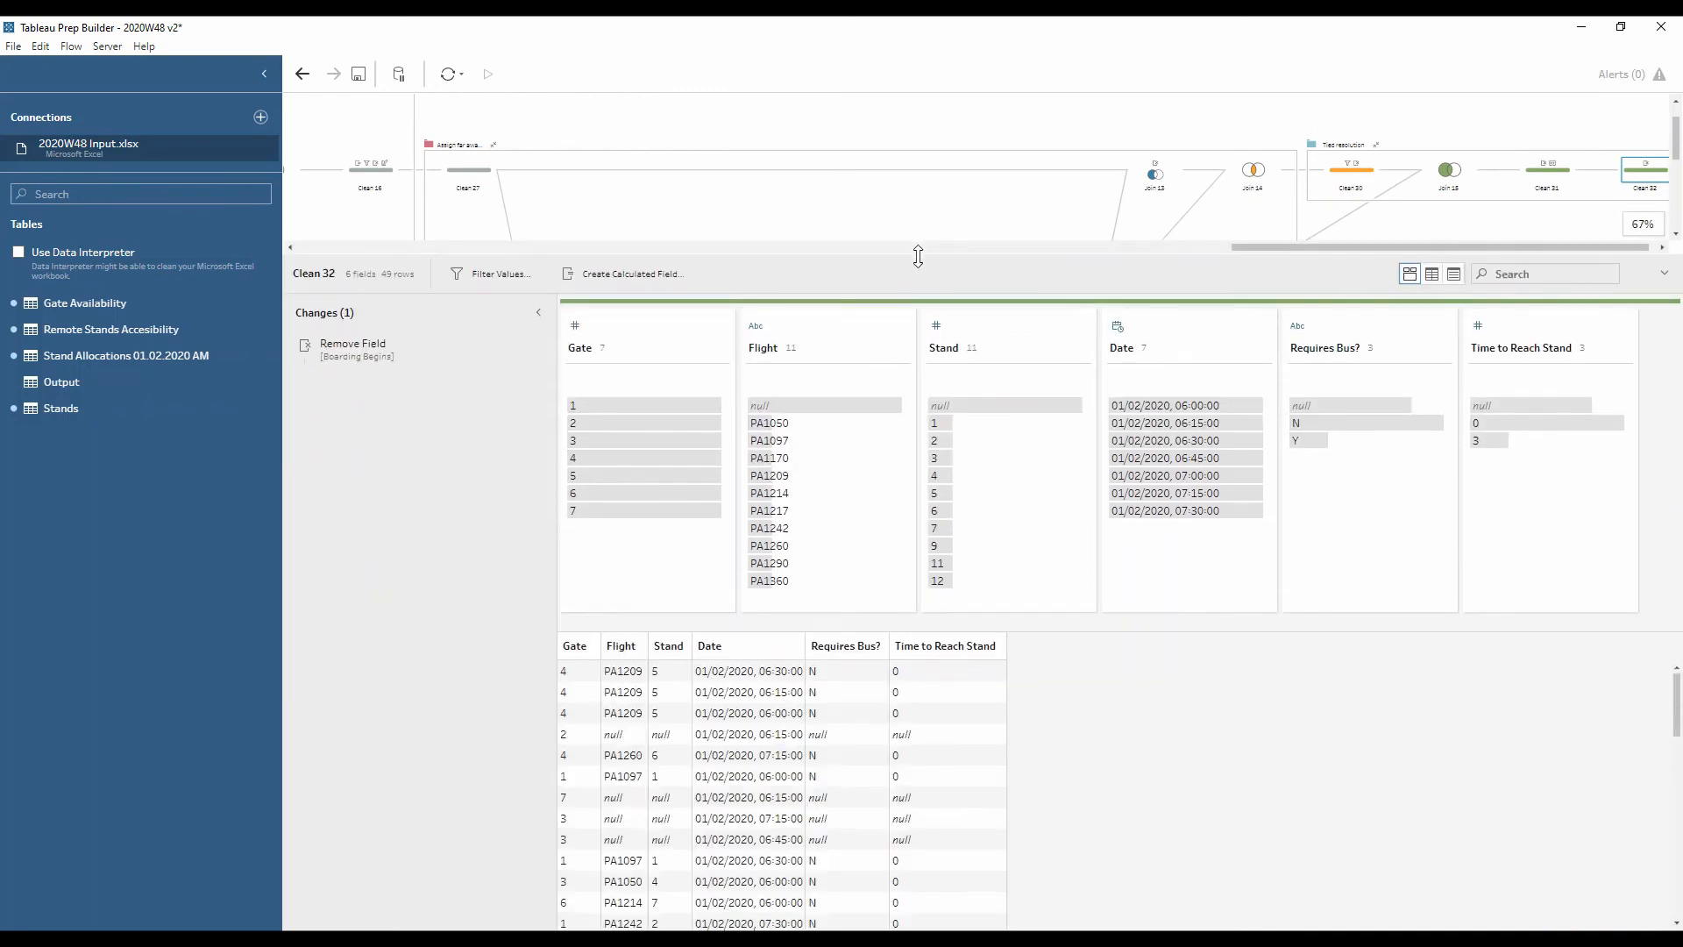